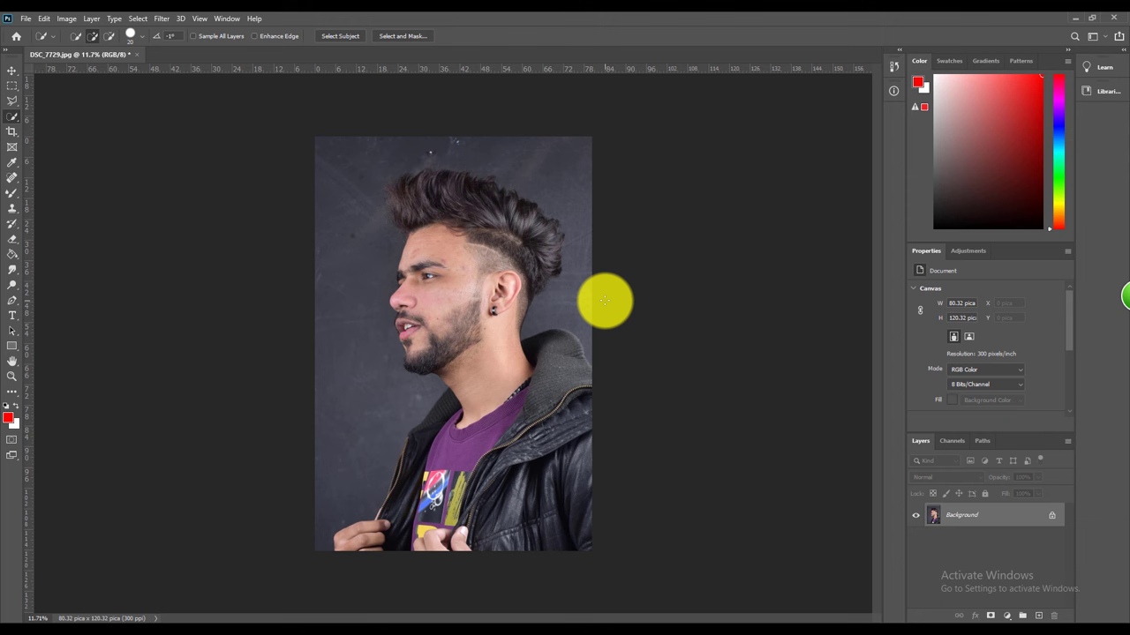
In Camera Raw, set Contrast +7, Highlights −10, Whites −10, Blacks +9, Texture +3, Clarity +3
key("ctrl+shift+a")
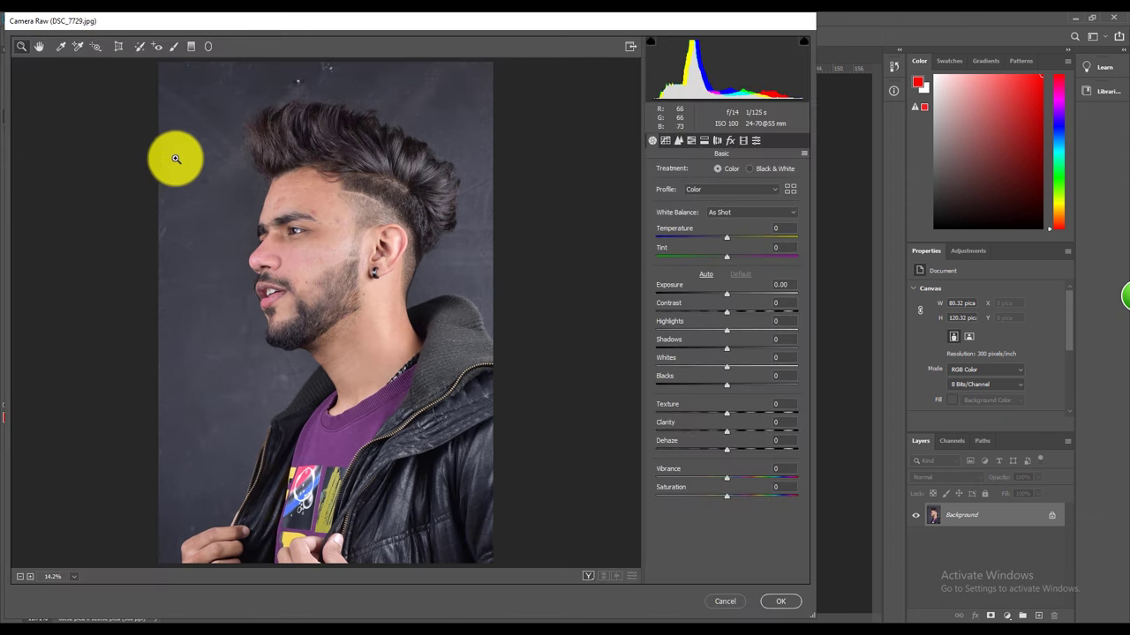
mouse_move(170, 135)
left_mouse_down()
mouse_move(374, 351)
mouse_move(488, 445)
left_mouse_up()
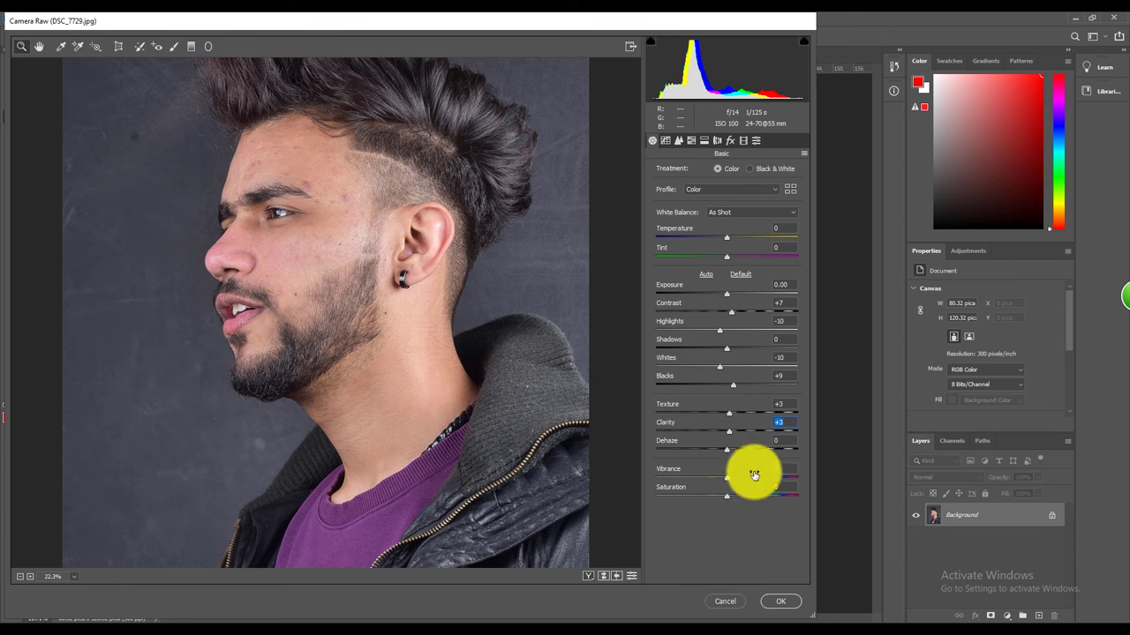
Apply the Camera Raw adjustments and zoom in on the face
left_click(780, 601)
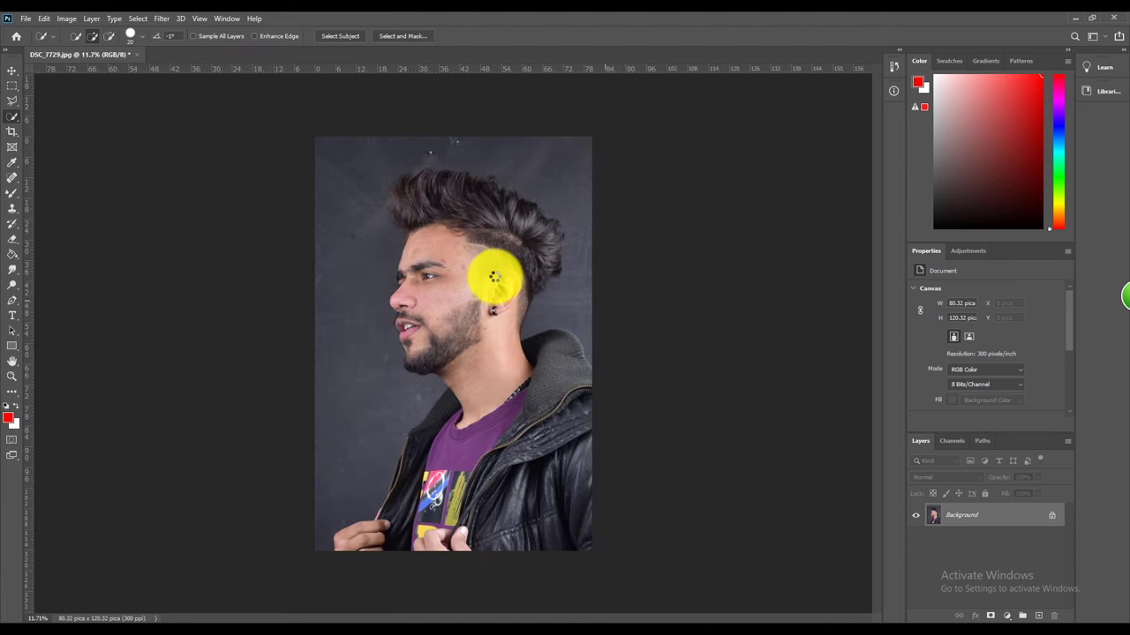
scroll(483, 261, "up", 5)
scroll(441, 250, "up", 8)
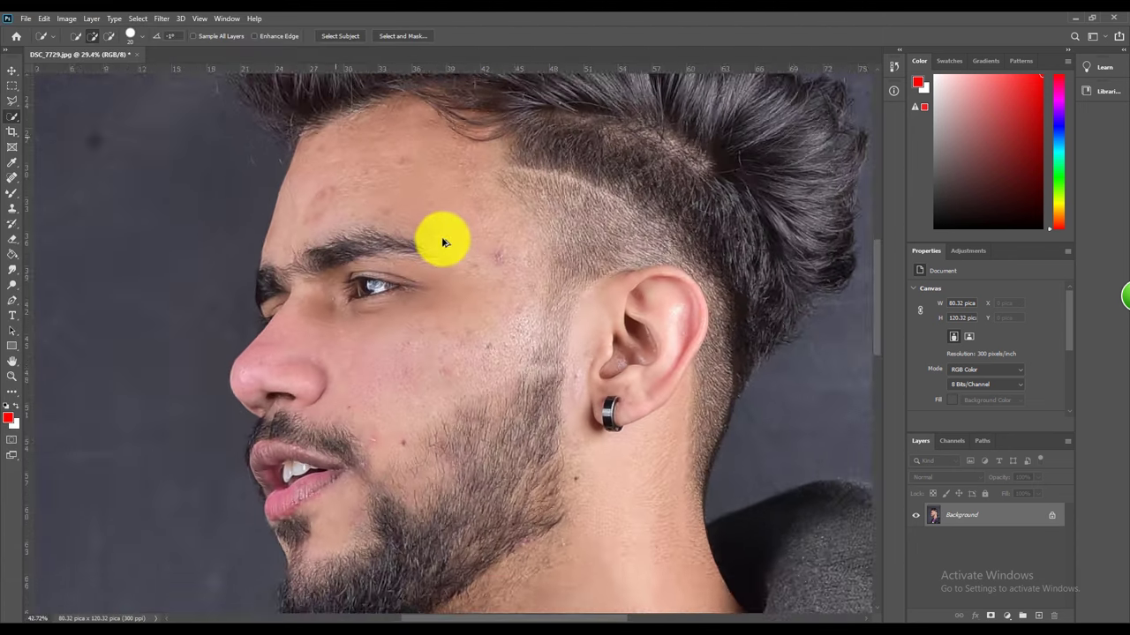
scroll(444, 238, "up", 2)
scroll(466, 247, "up", 1)
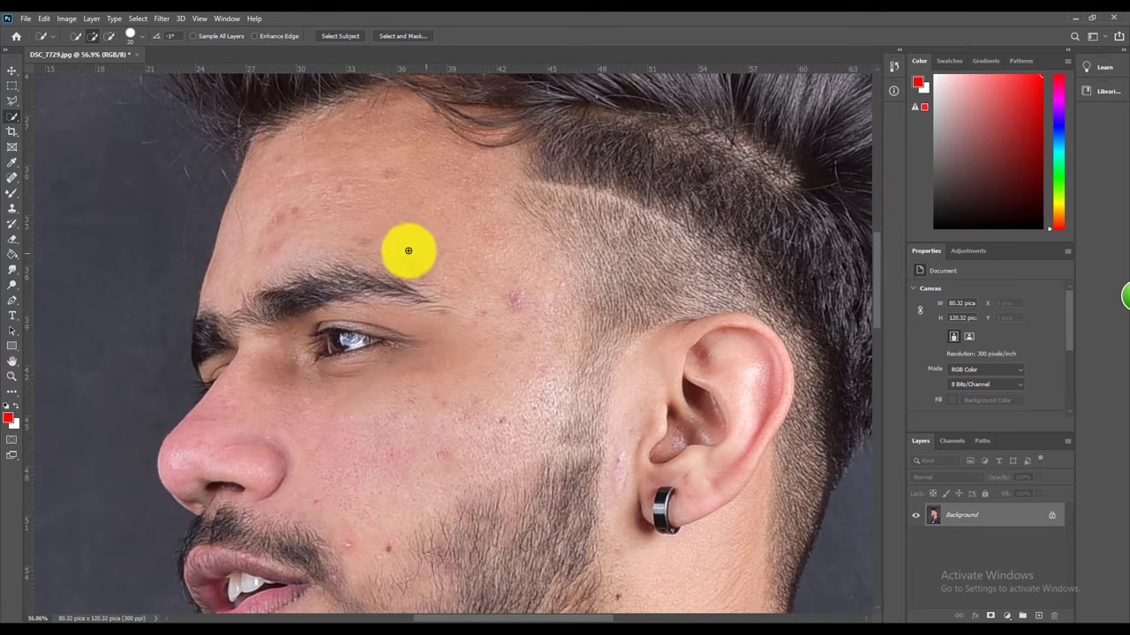
scroll(336, 242, "up", 1)
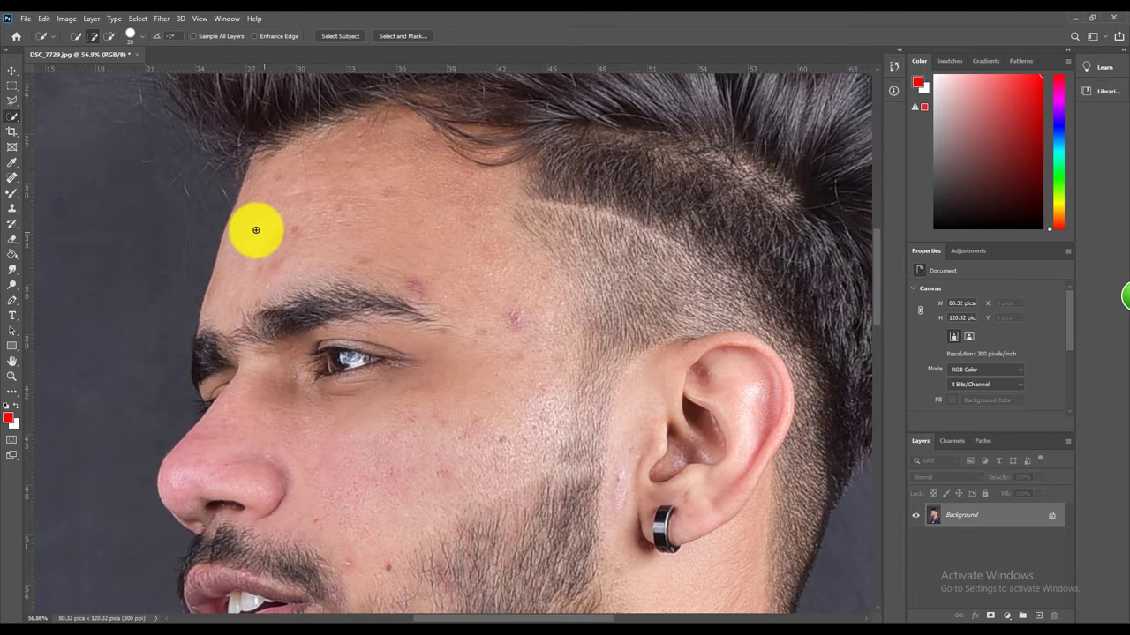
Heal the forehead and cheek blemishes with the Spot Healing Brush
left_click(12, 179)
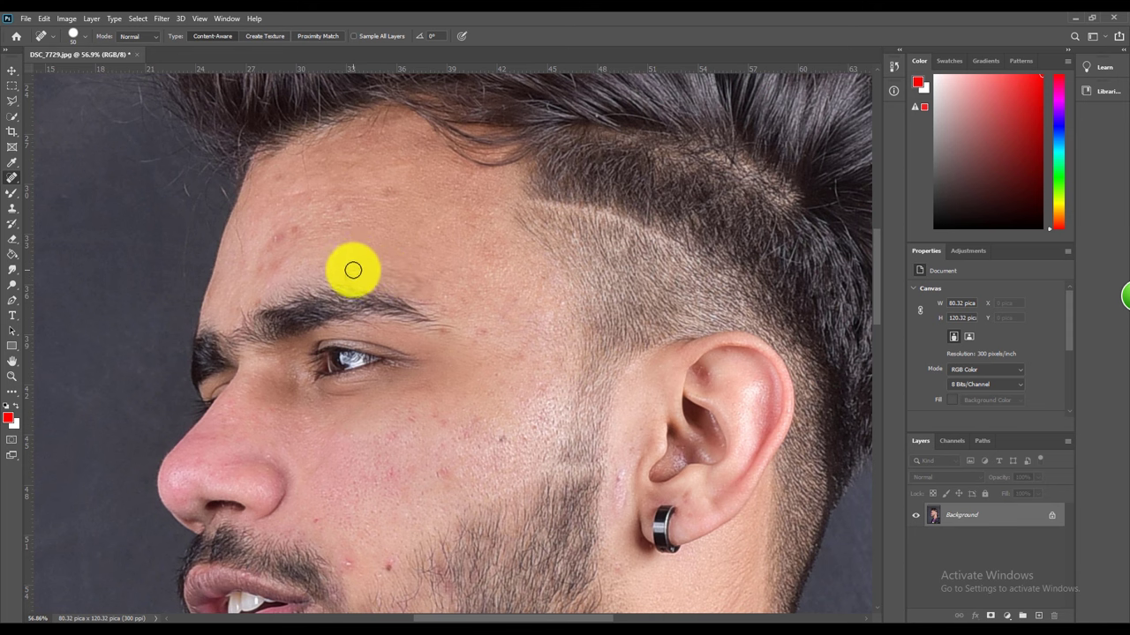
left_click(391, 189)
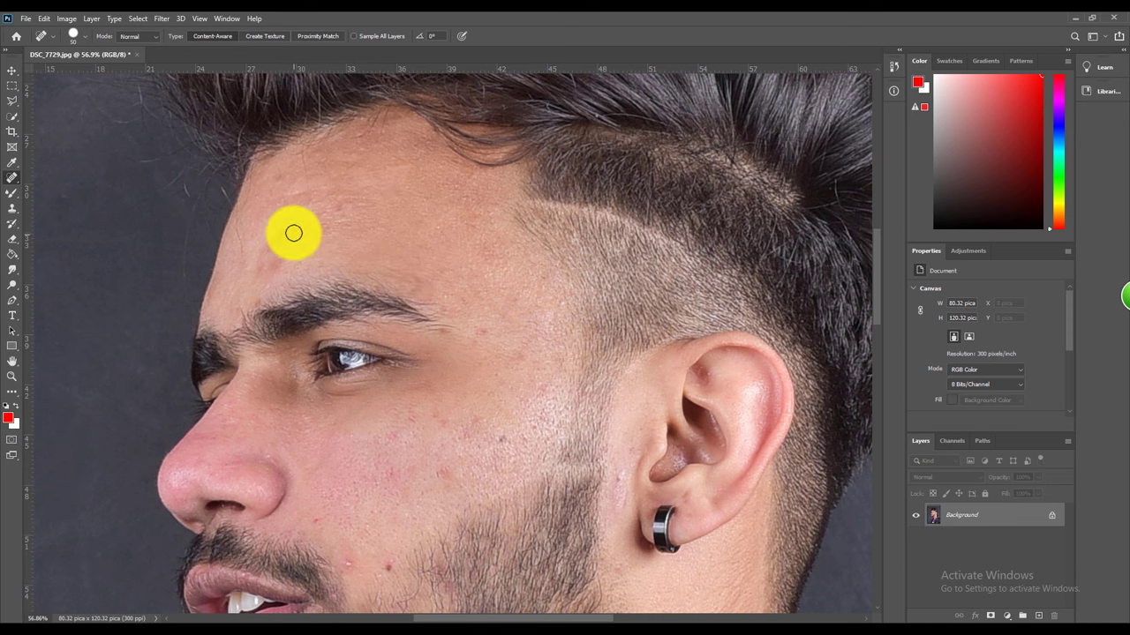
scroll(327, 245, "down", 2)
scroll(365, 250, "down", 1)
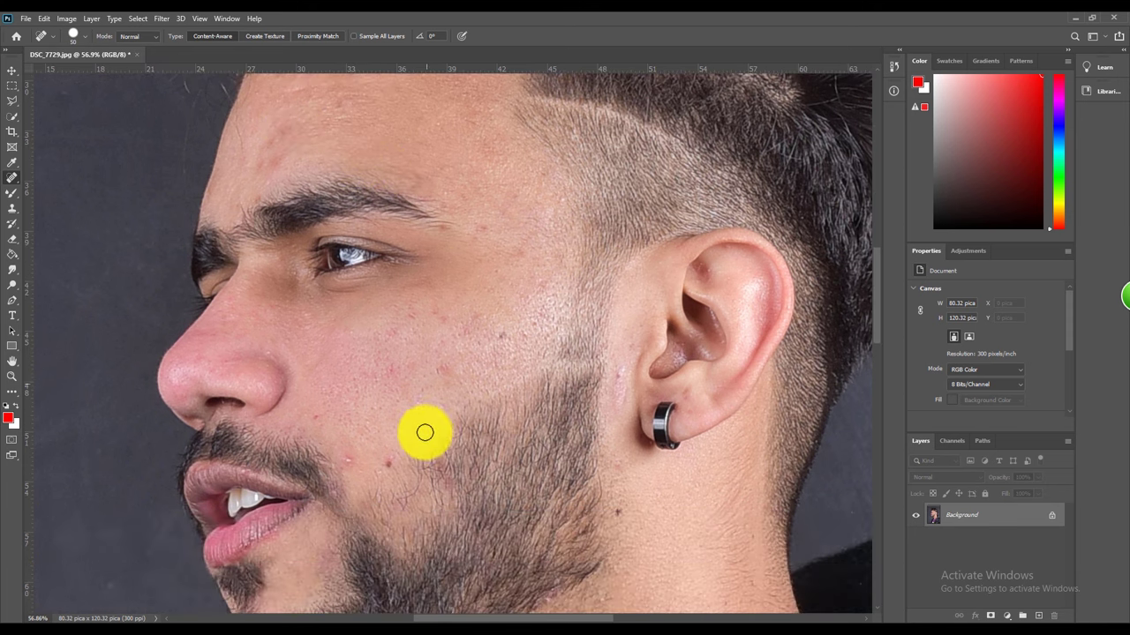
left_click(348, 461)
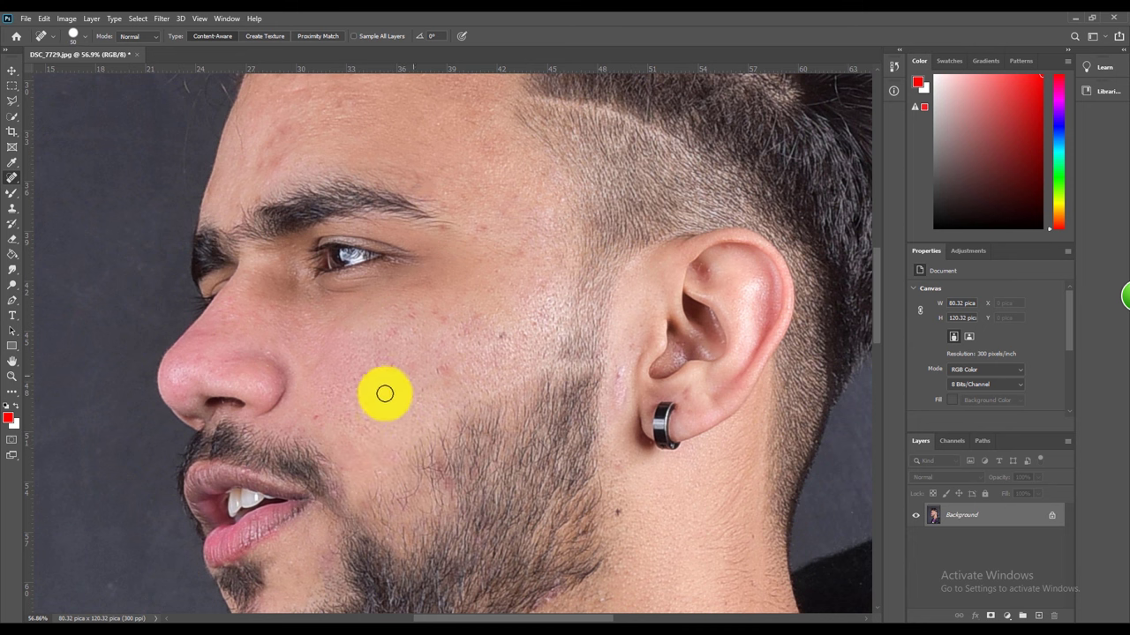
scroll(555, 441, "down", 1)
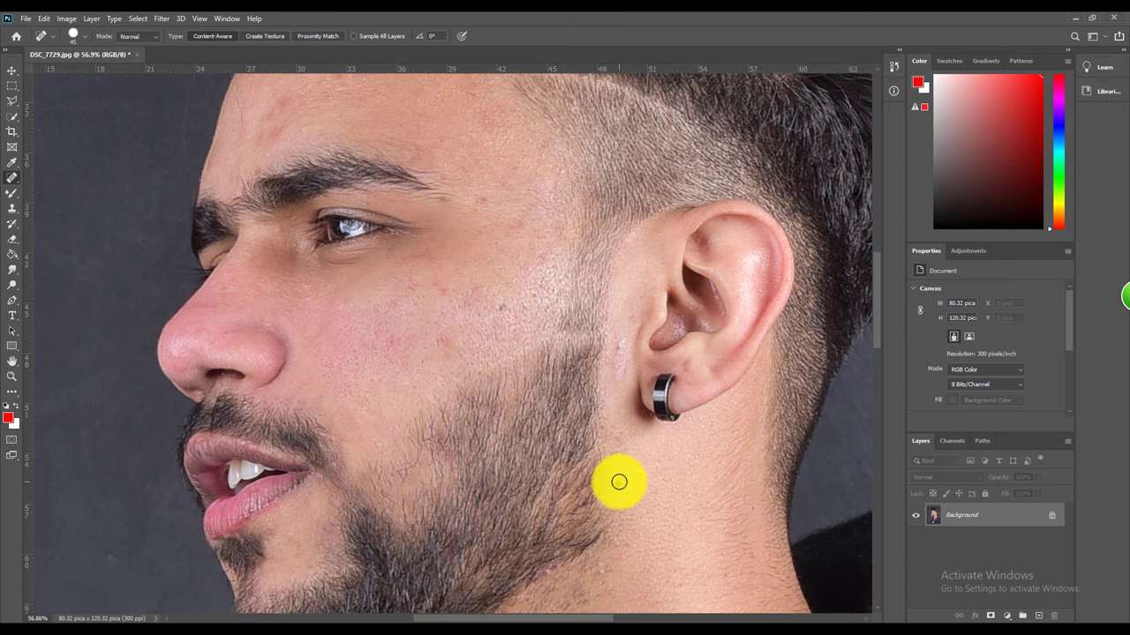
key("bracketleft")
Zoom back out and switch to the Quick Selection tool
scroll(547, 370, "down", 1)
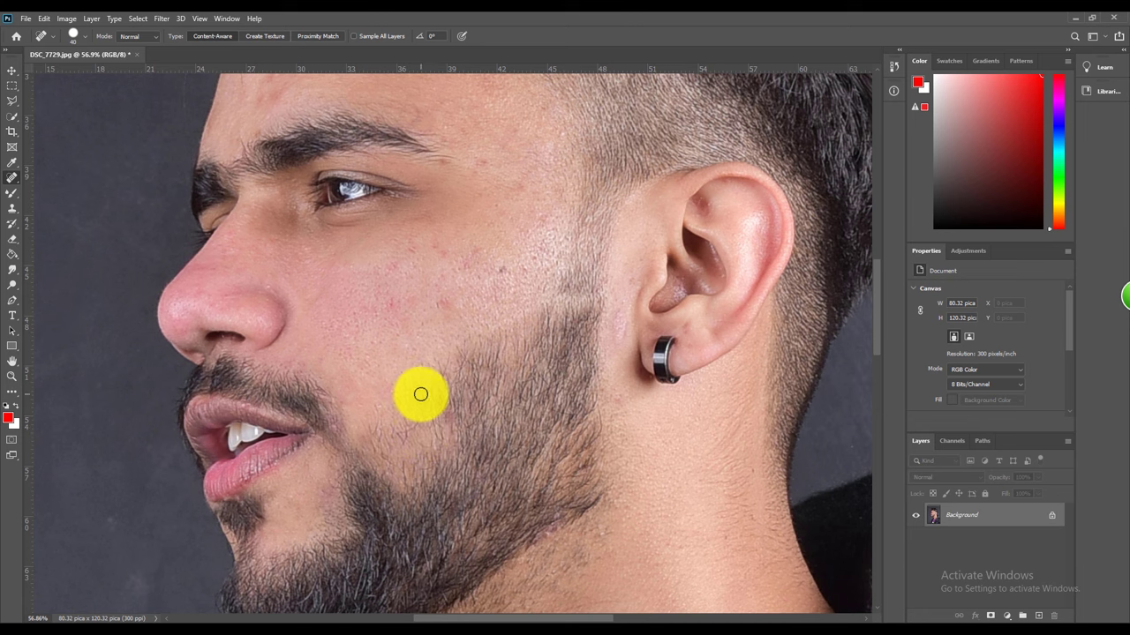
scroll(429, 353, "down", 3)
scroll(444, 320, "down", 3)
scroll(457, 283, "down", 2)
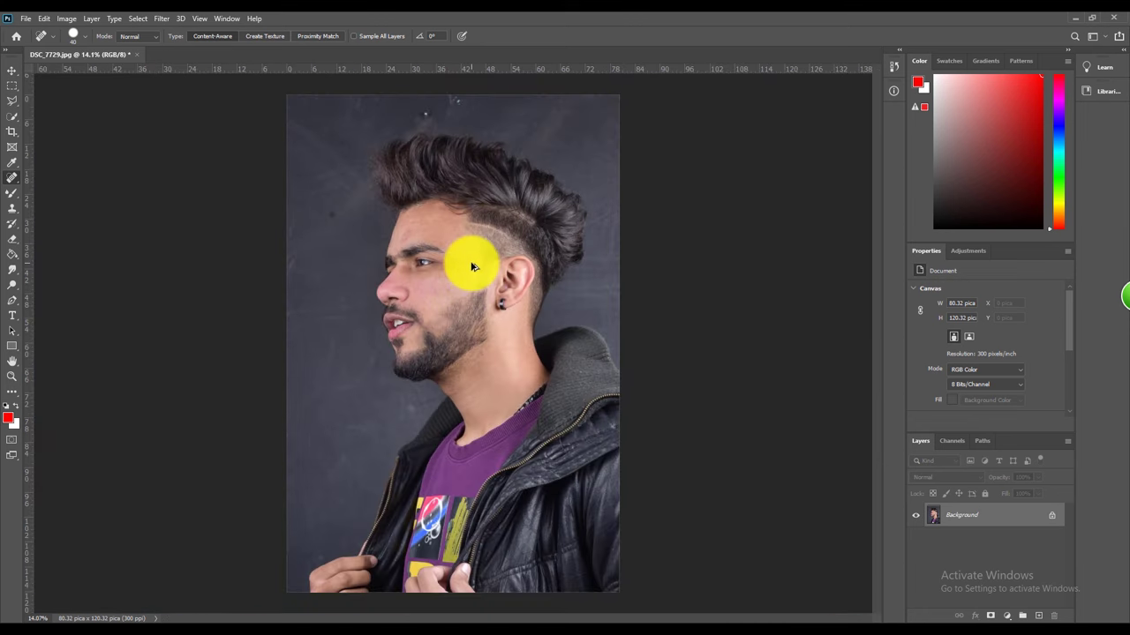
scroll(469, 251, "down", 1)
scroll(475, 223, "down", 1)
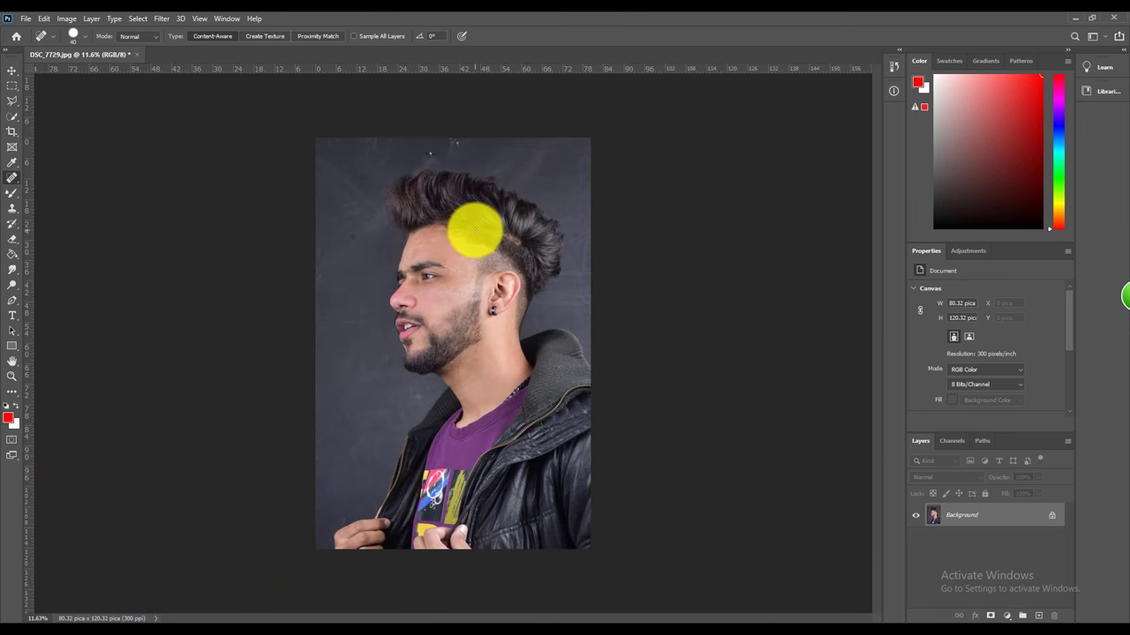
left_click(12, 116)
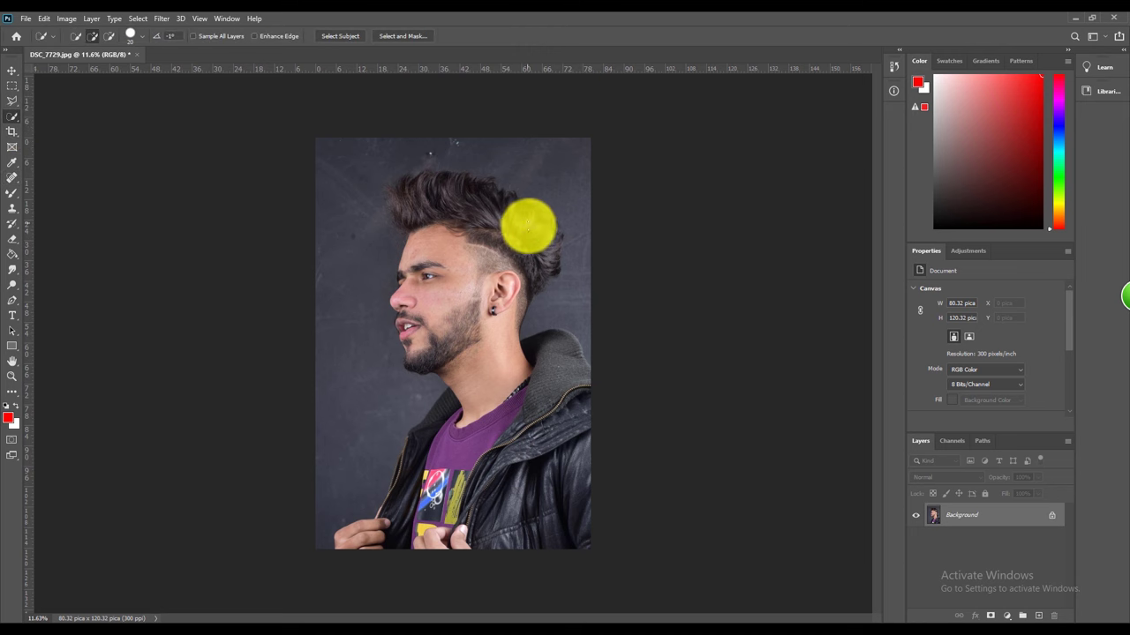
scroll(532, 237, "up", 1)
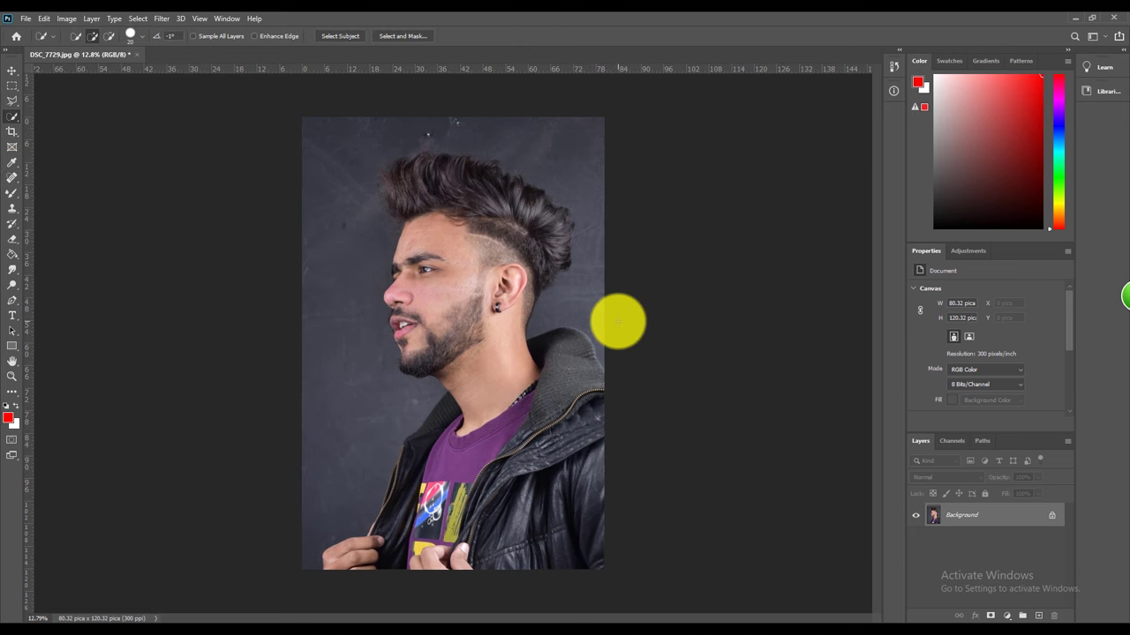
Duplicate the photo into Layer 1 and Layer 1 copy, and blur Layer 1 by 2.5 pixels
key("ctrl+j")
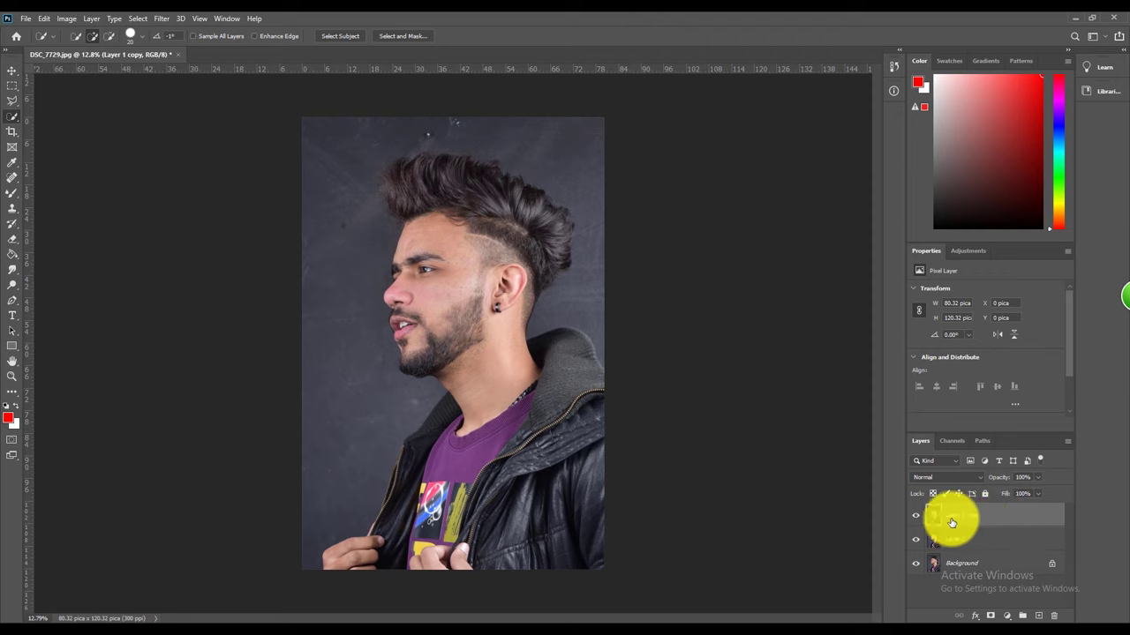
left_click(955, 543)
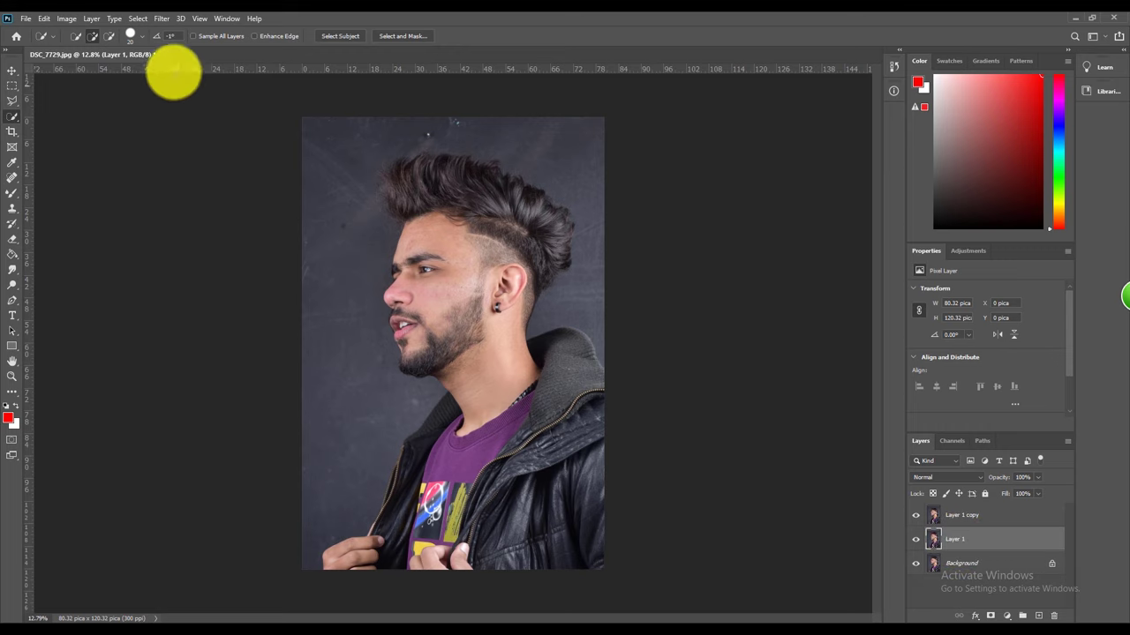
left_click(162, 19)
mouse_move(212, 151)
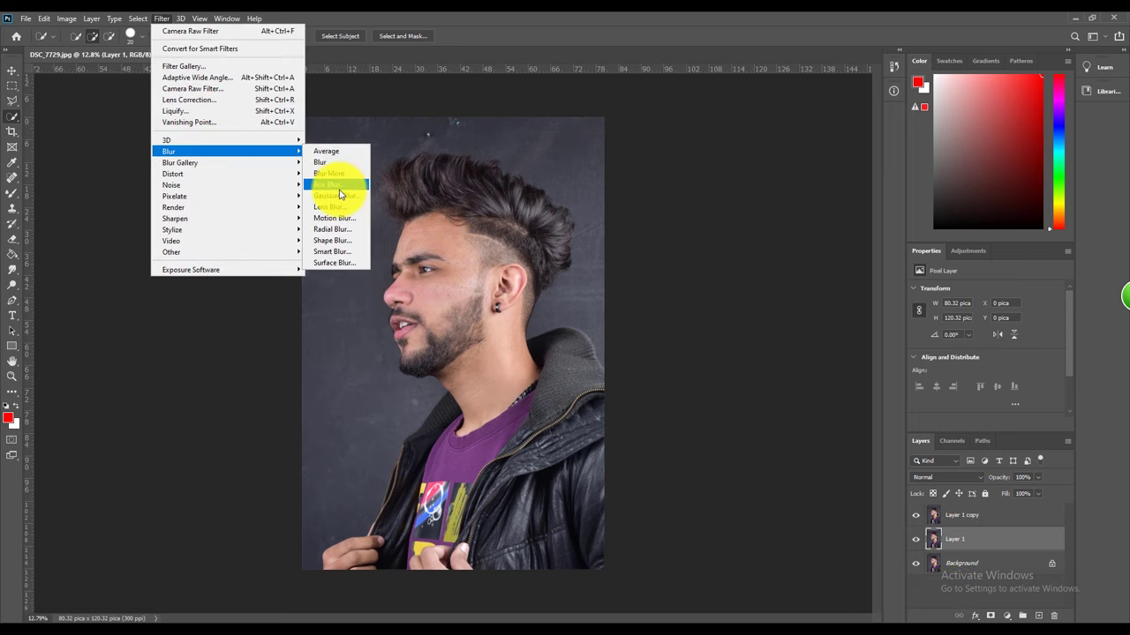
left_click(340, 195)
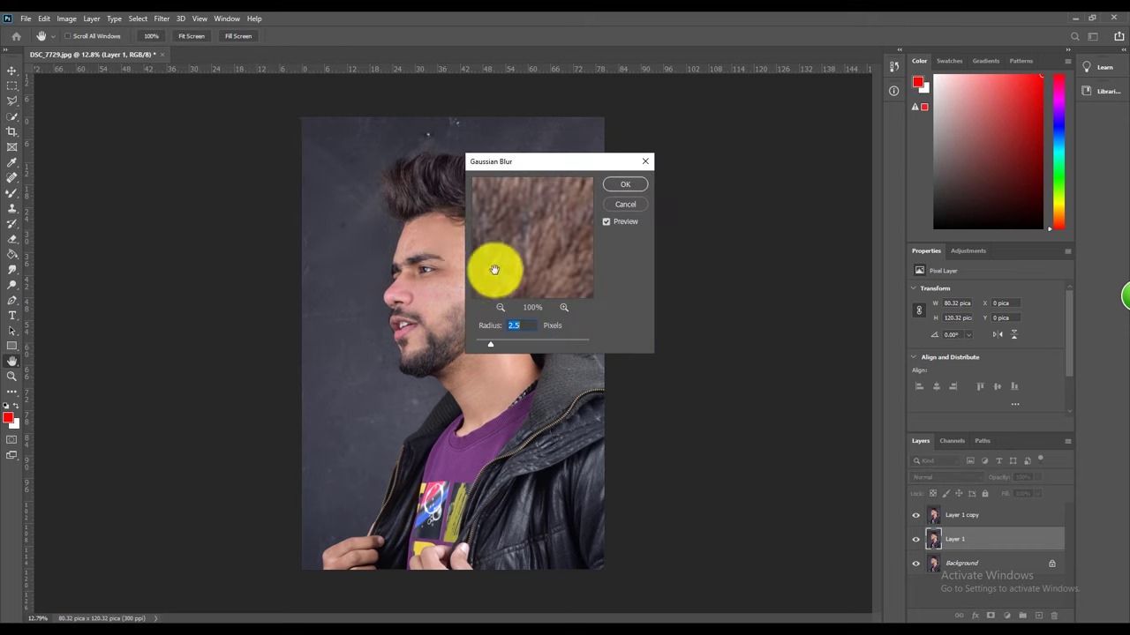
left_click_drag(509, 260, 538, 285)
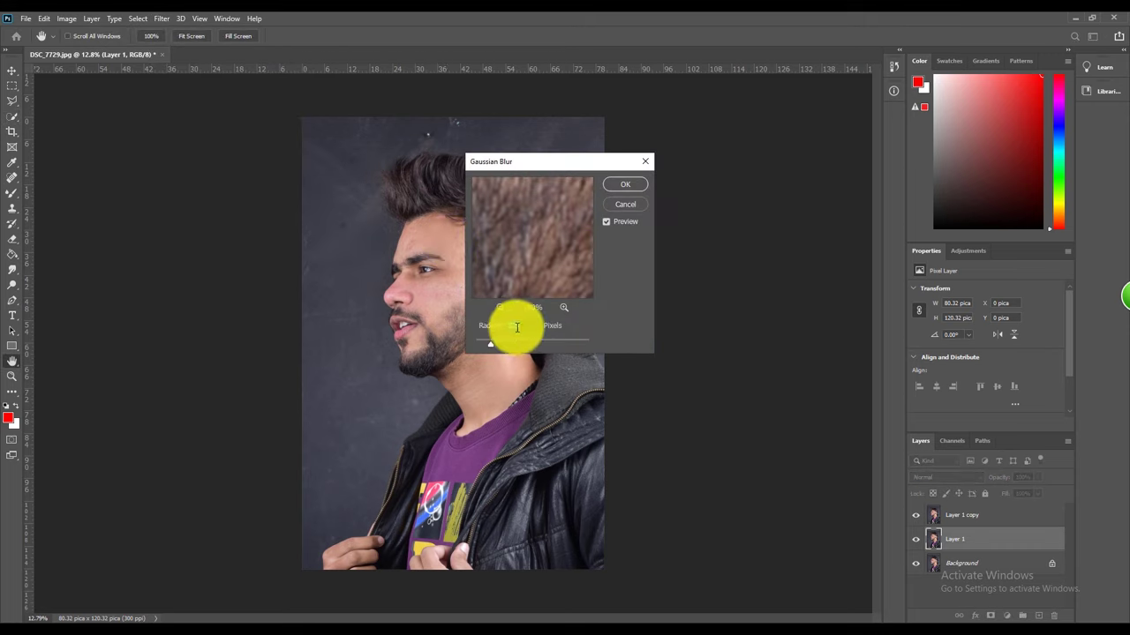
left_click(611, 189)
Apply a 1.2-pixel High Pass filter to Layer 1 copy
key("w")
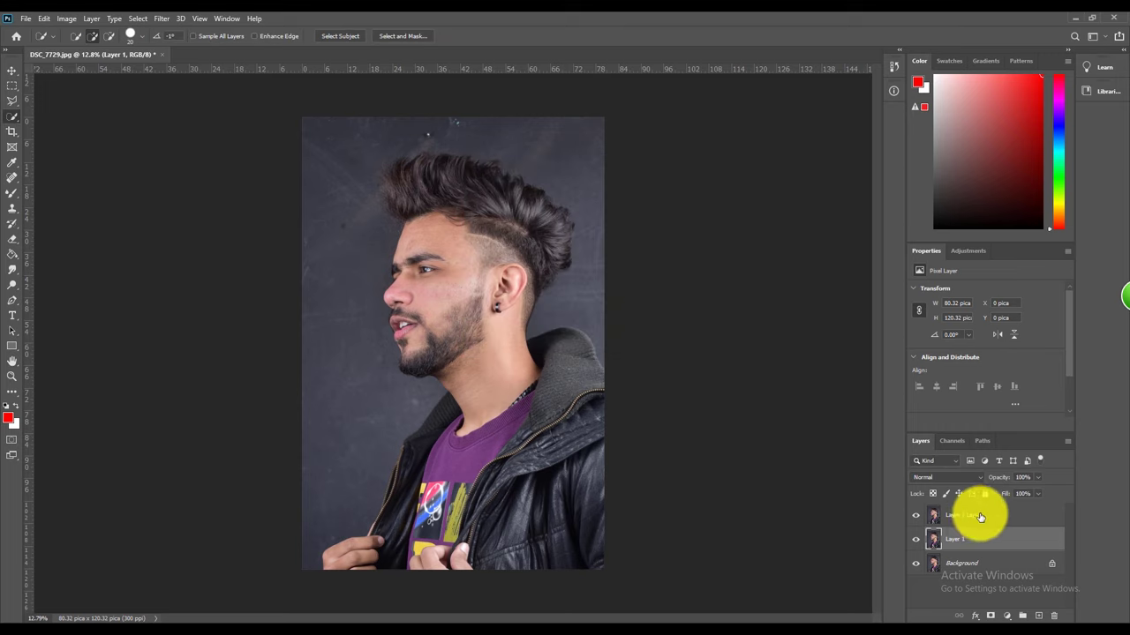
left_click(991, 519)
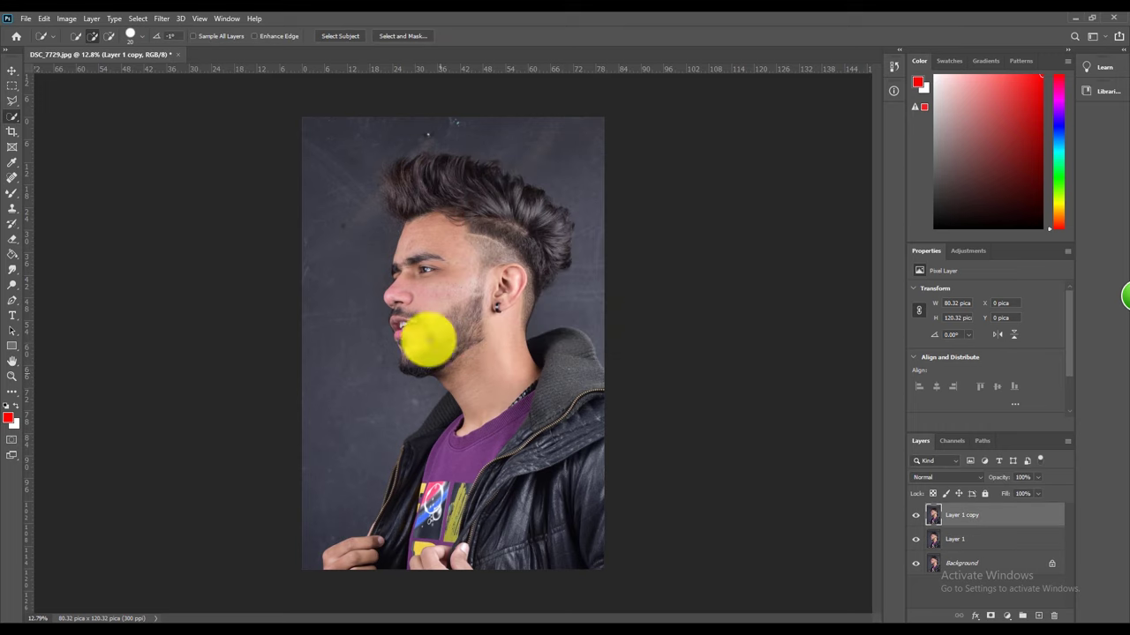
left_click(161, 19)
mouse_move(171, 253)
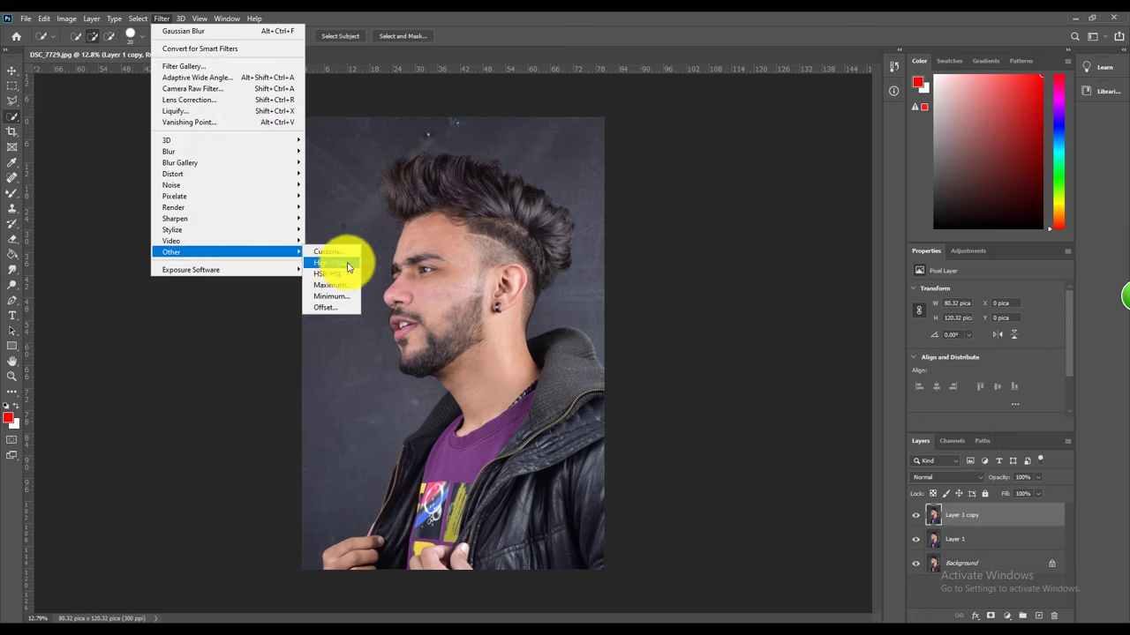
left_click(341, 265)
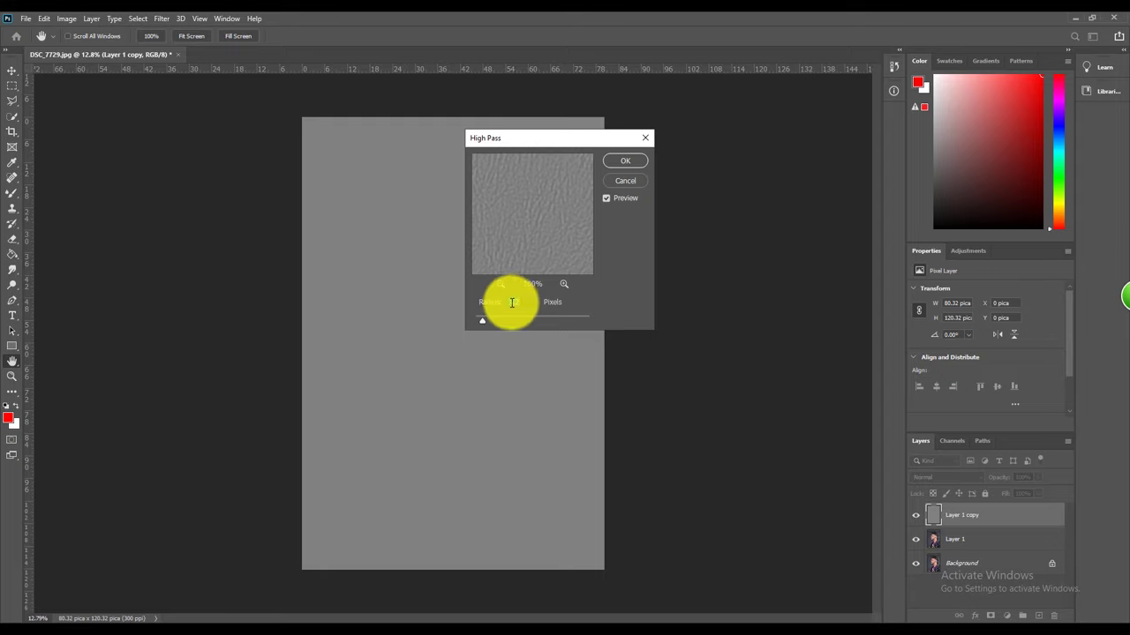
left_click(627, 162)
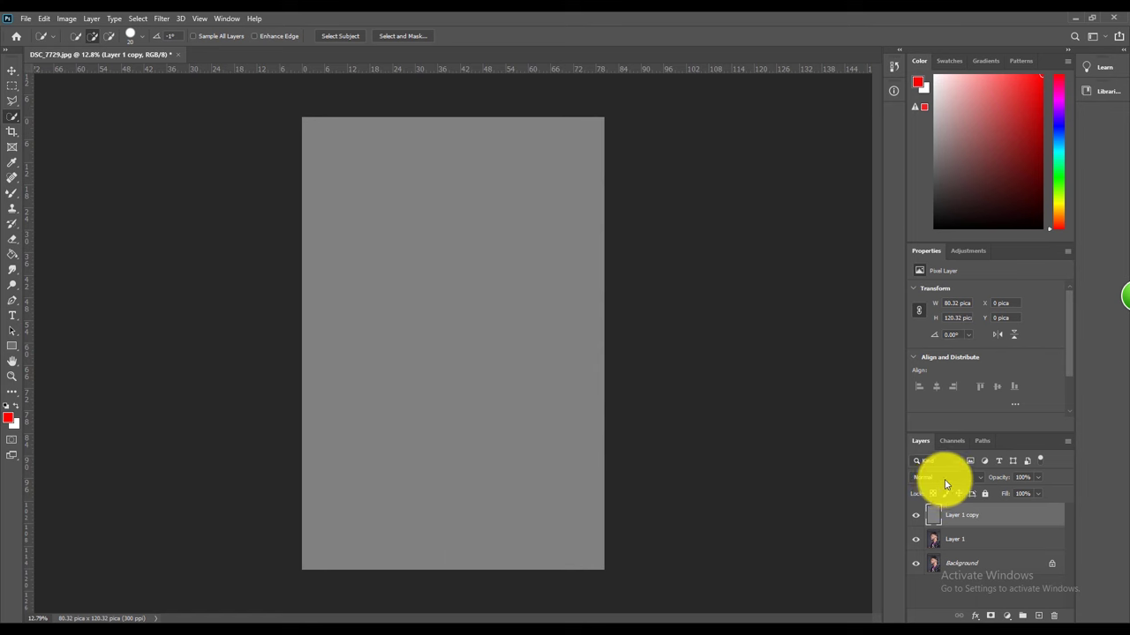
Set Layer 1 copy to Linear Light blending and reselect Layer 1
left_click(944, 483)
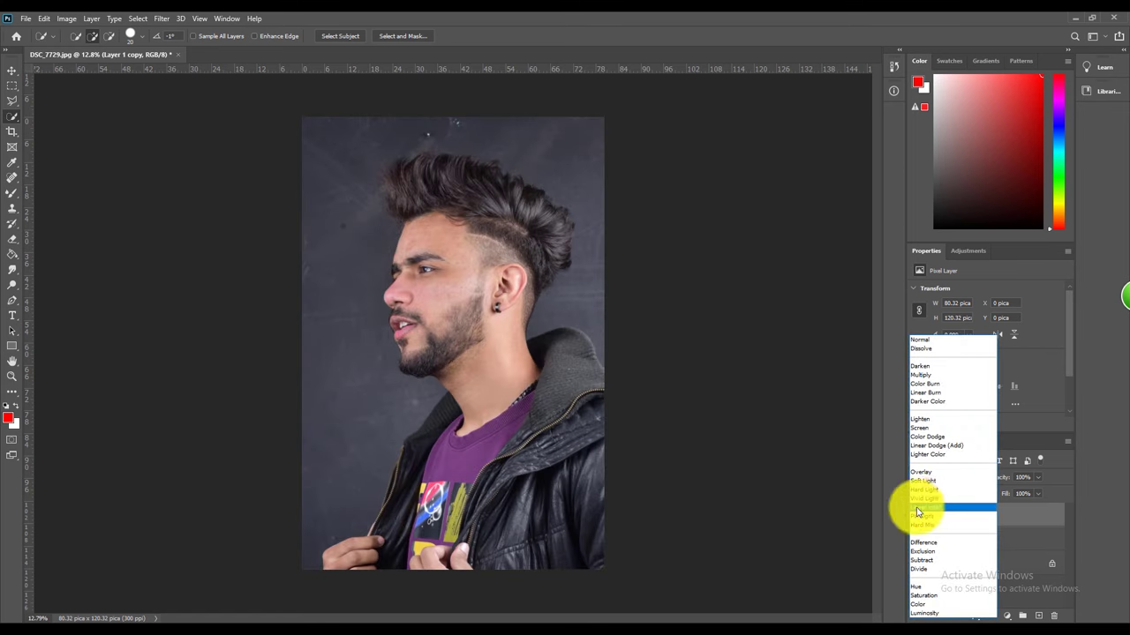
left_click(931, 509)
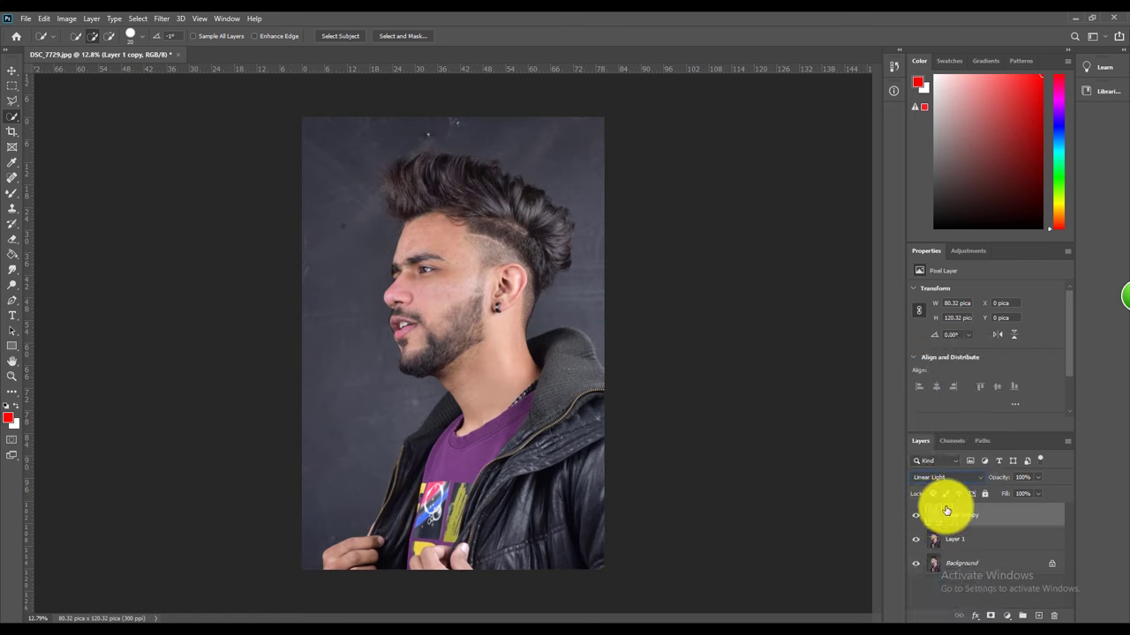
left_click(993, 541)
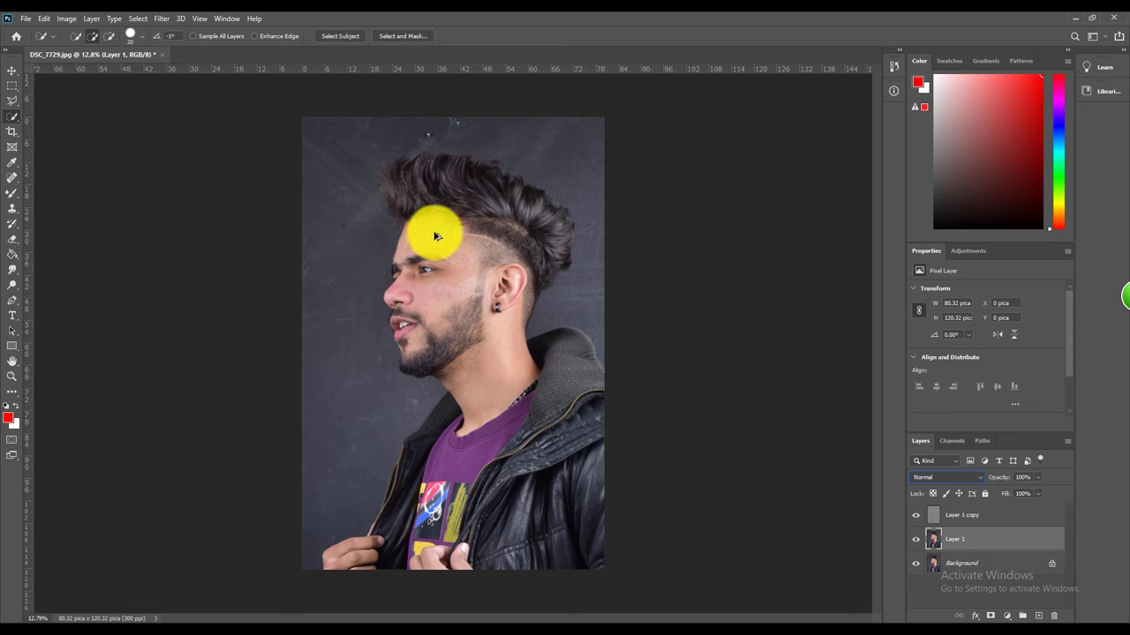
Zoom into the forehead and choose the Mixer Brush at Wet 9%, Load 75%, Mix 90%
scroll(469, 255, "up", 1)
scroll(469, 254, "up", 2)
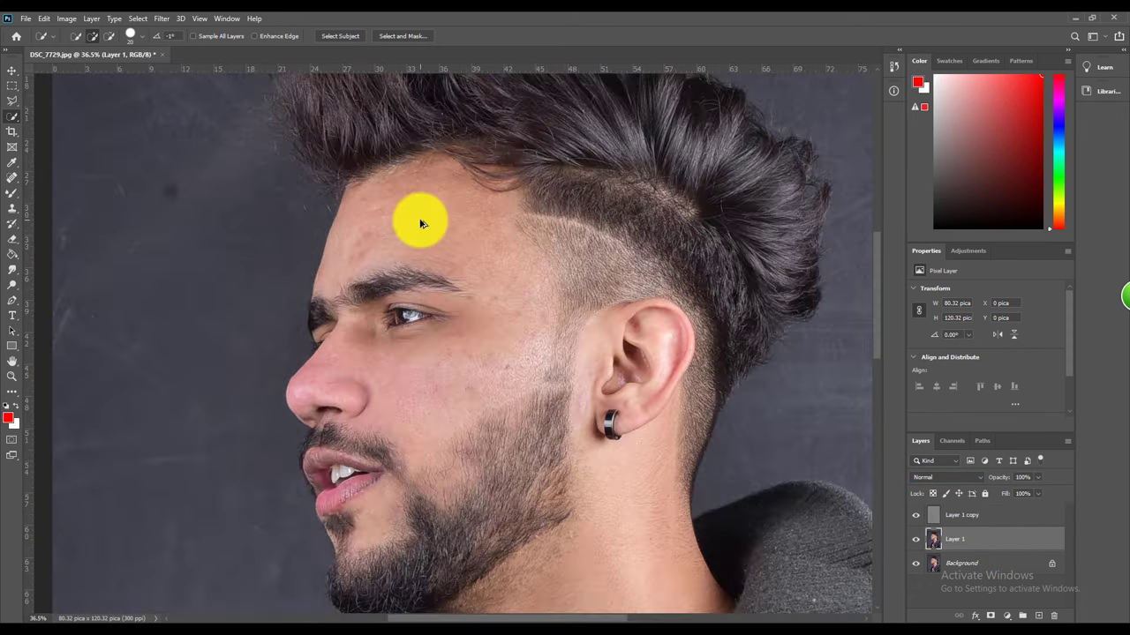
scroll(416, 214, "up", 1)
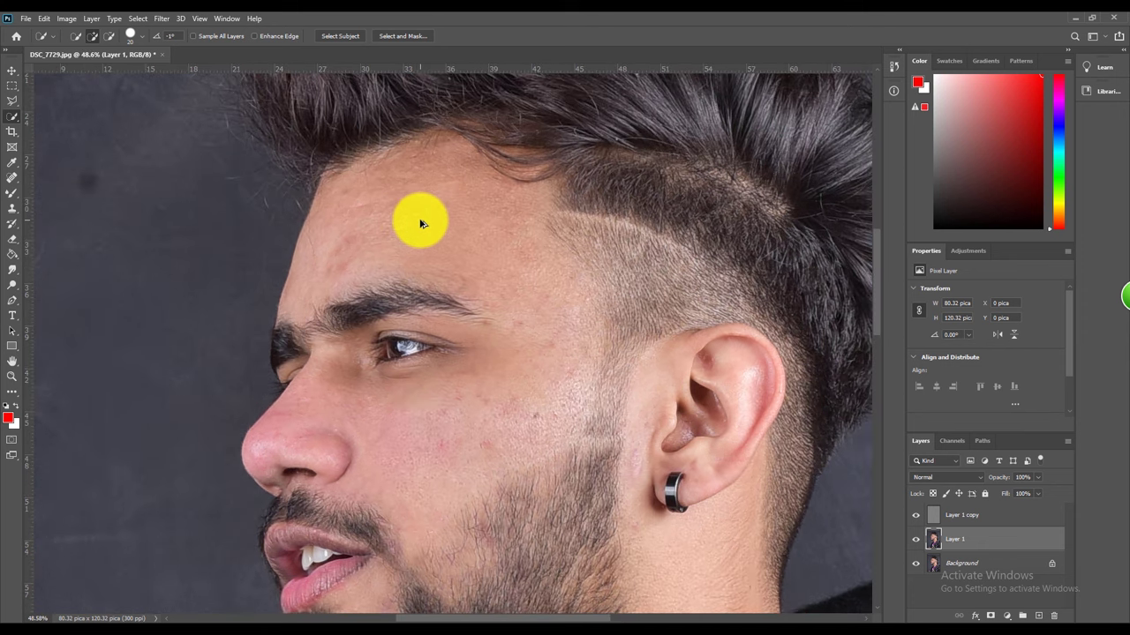
scroll(420, 224, "up", 1)
scroll(428, 223, "up", 1)
scroll(441, 227, "up", 1)
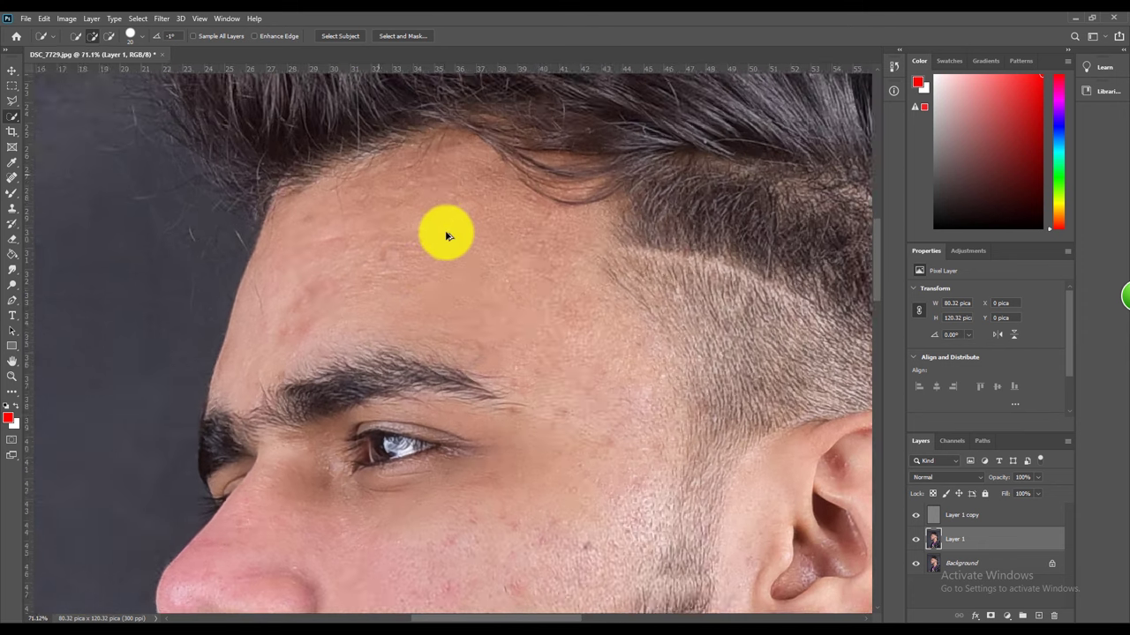
scroll(448, 221, "up", 1)
left_click(12, 193)
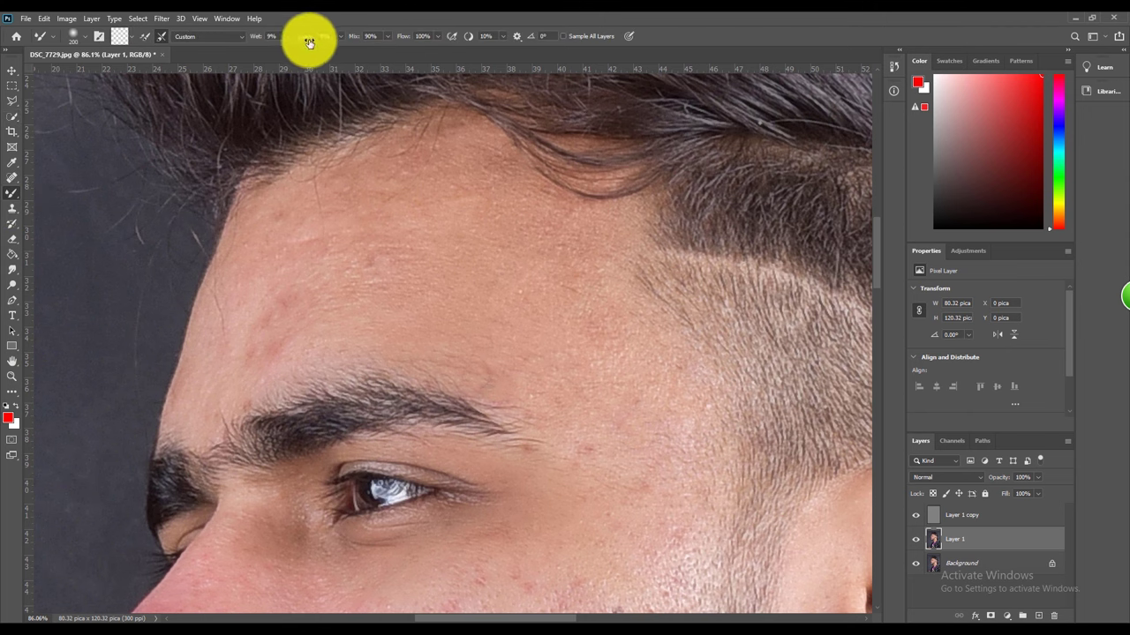
Blend the forehead skin with a 250–300 px Mixer Brush
scroll(468, 124, "down", 2)
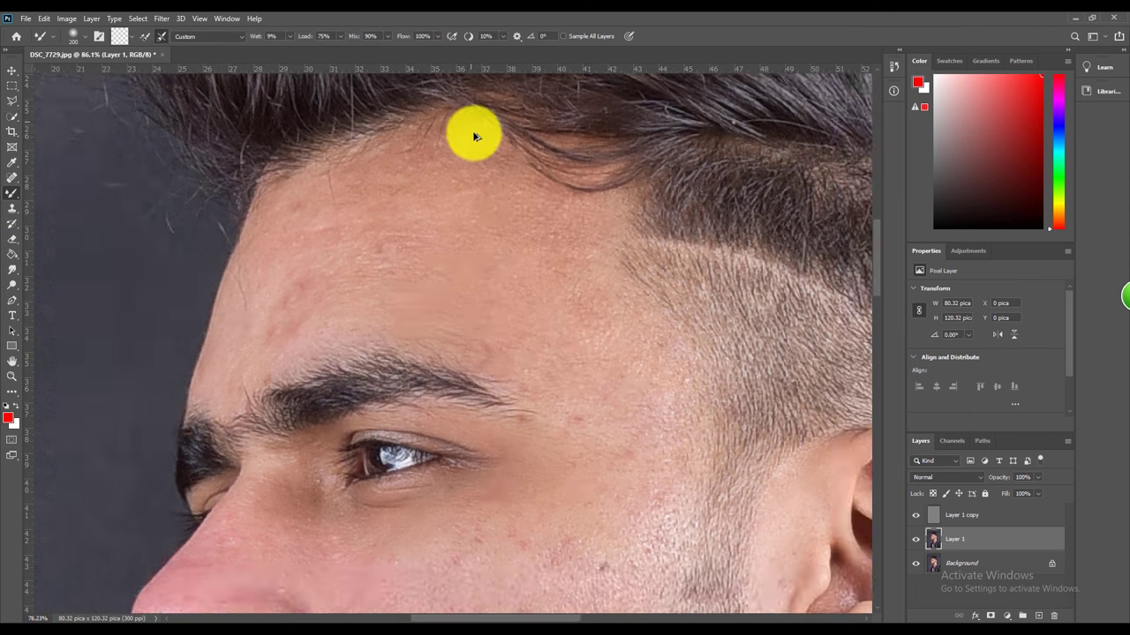
scroll(477, 191, "down", 1)
scroll(485, 203, "up", 1)
scroll(498, 217, "up", 1)
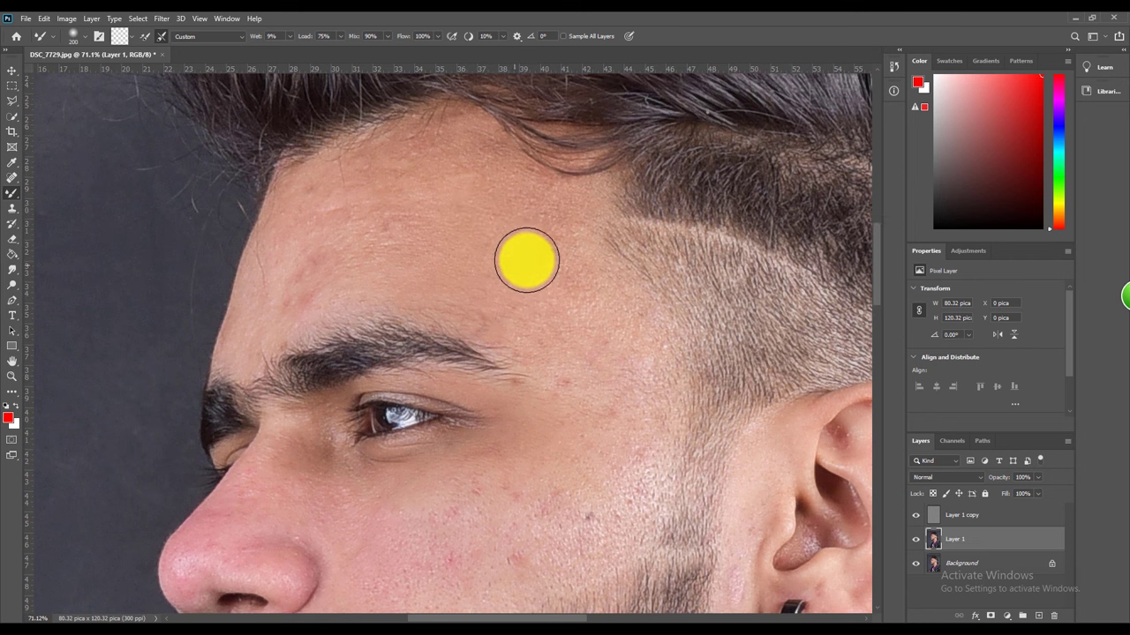
scroll(528, 279, "up", 1)
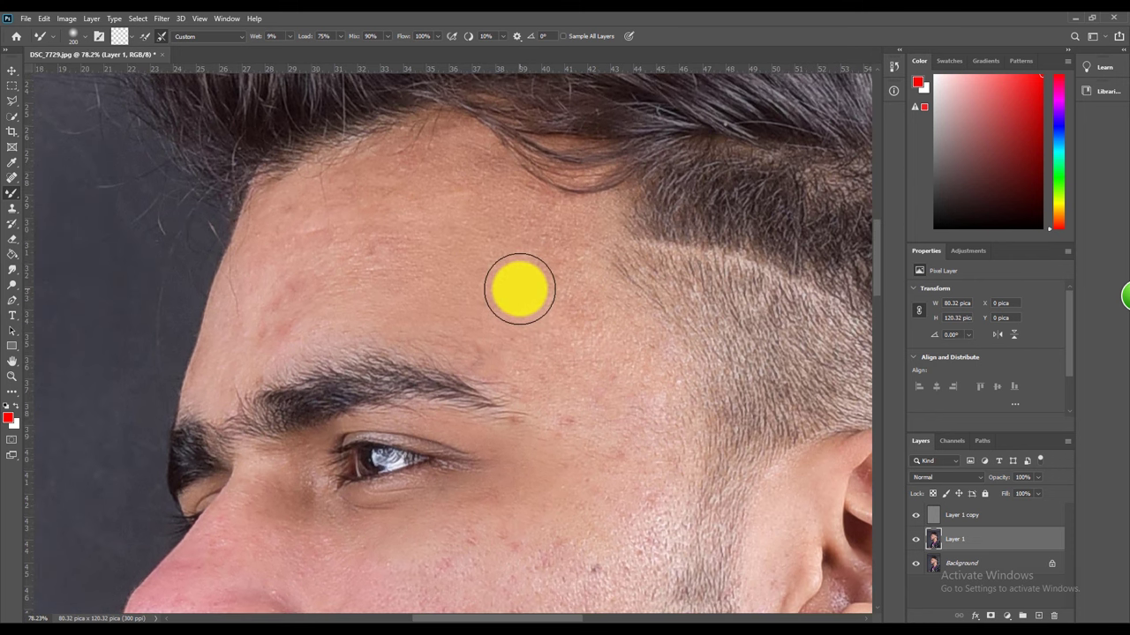
key("bracketright")
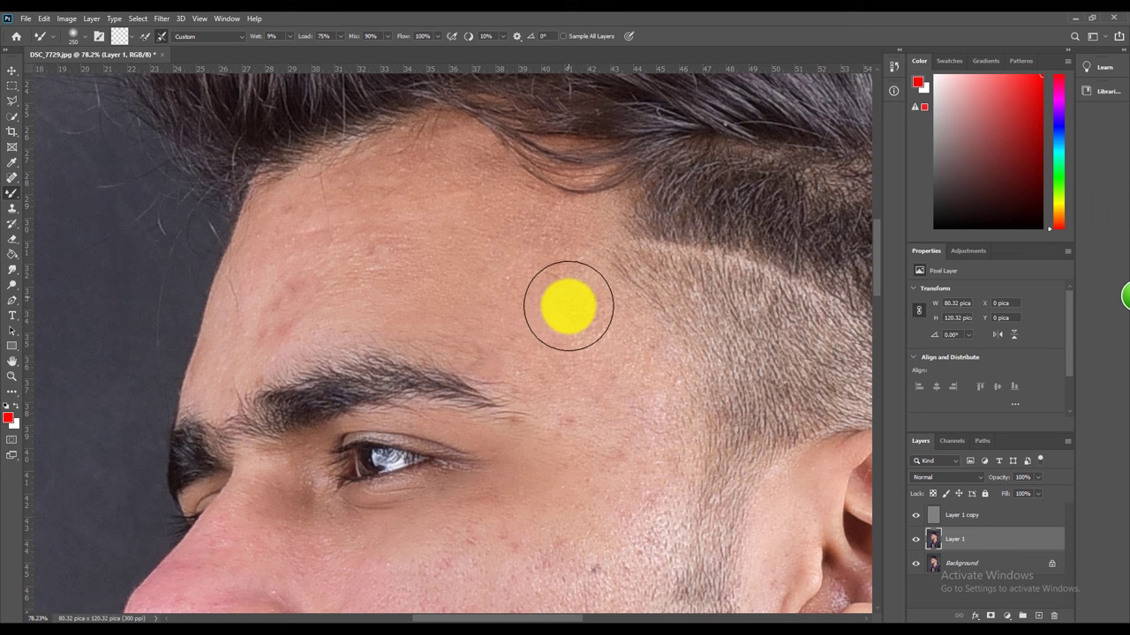
key("bracketright")
scroll(582, 329, "up", 1)
key("bracketleft")
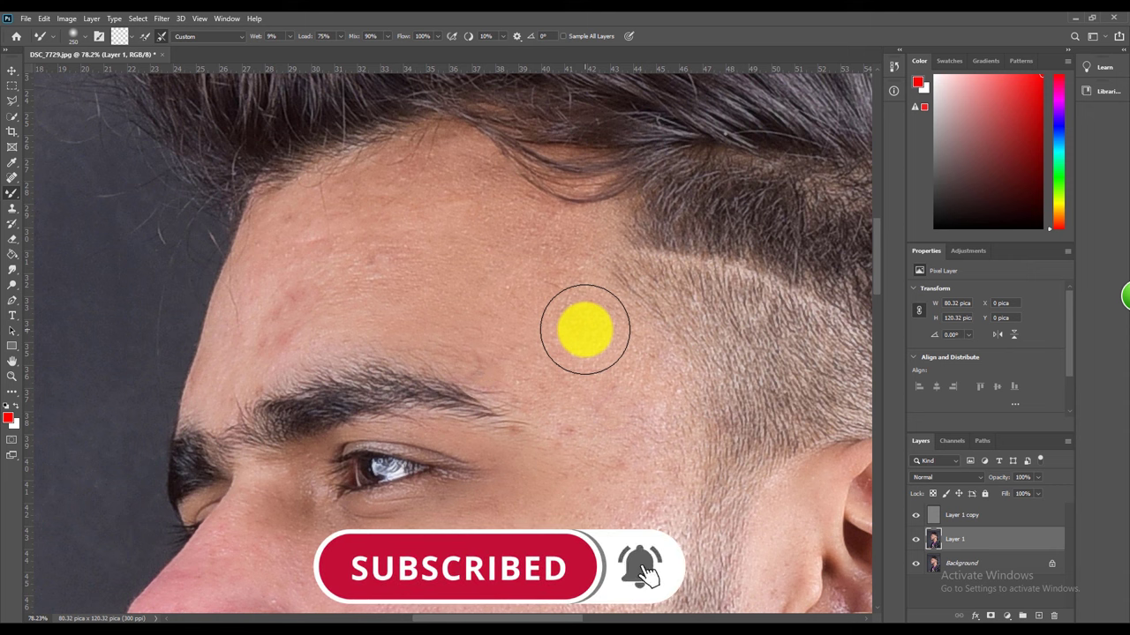
scroll(584, 342, "up", 1)
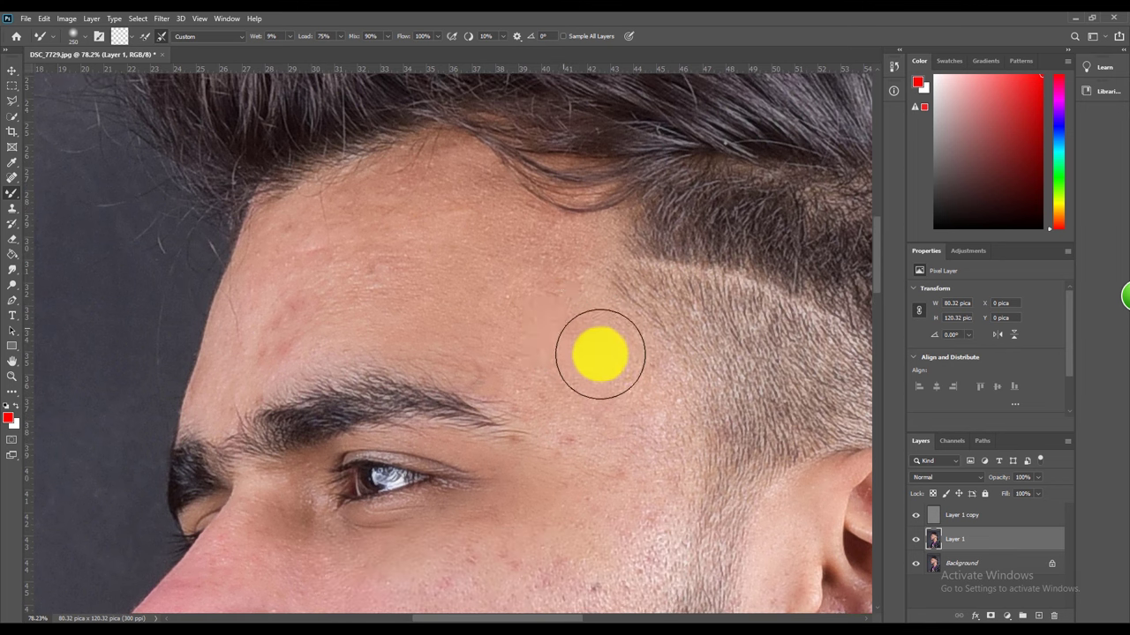
key("bracketright")
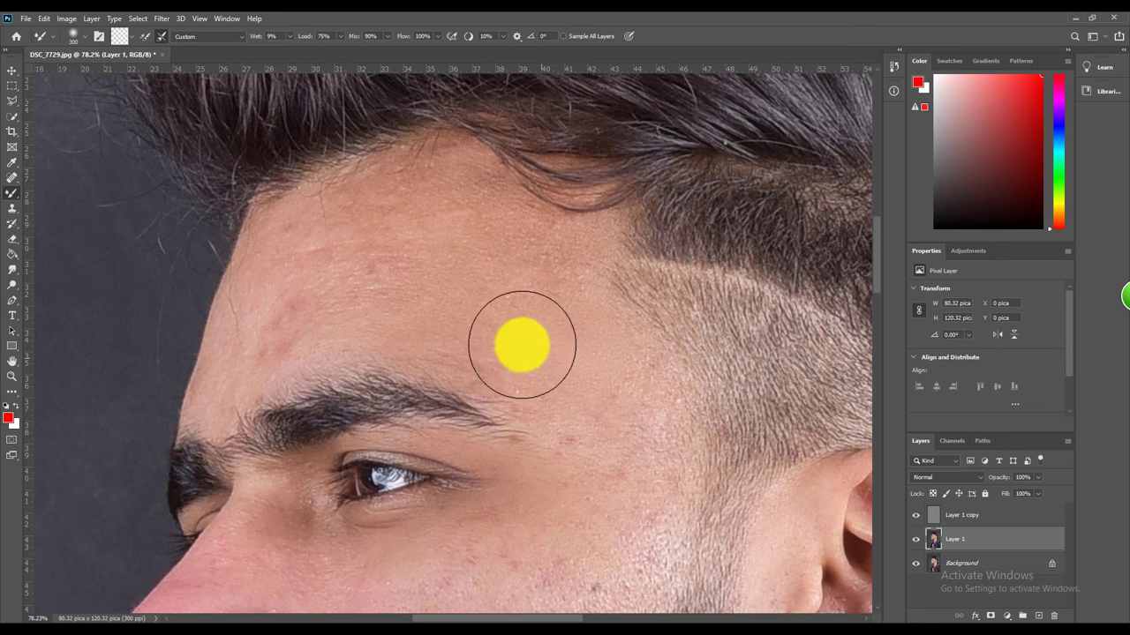
key("bracketleft")
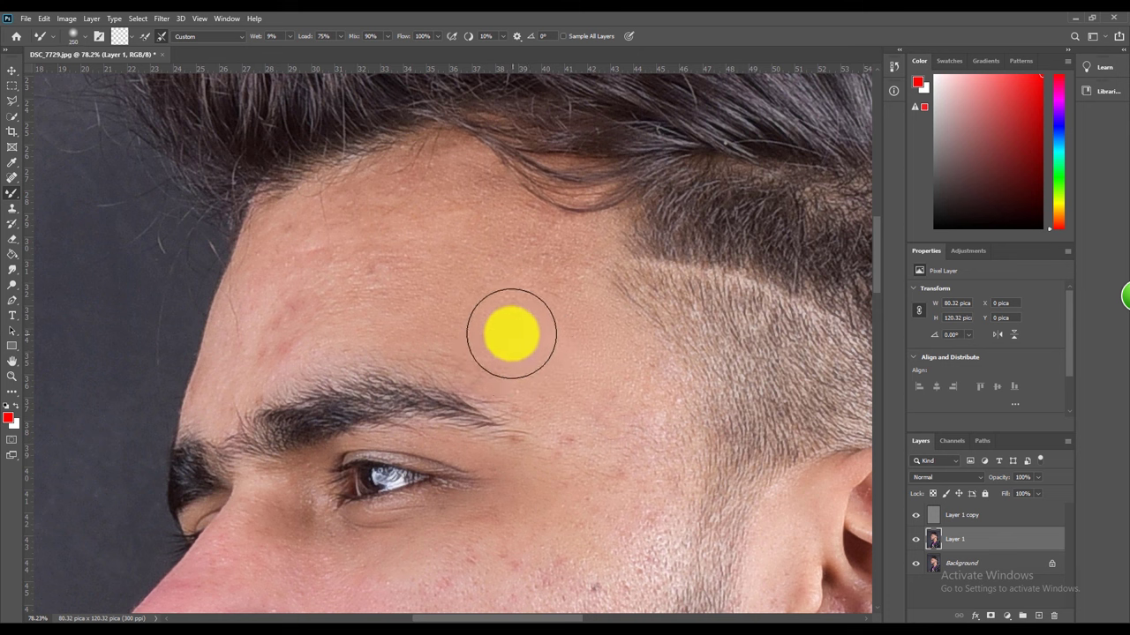
key("bracketright")
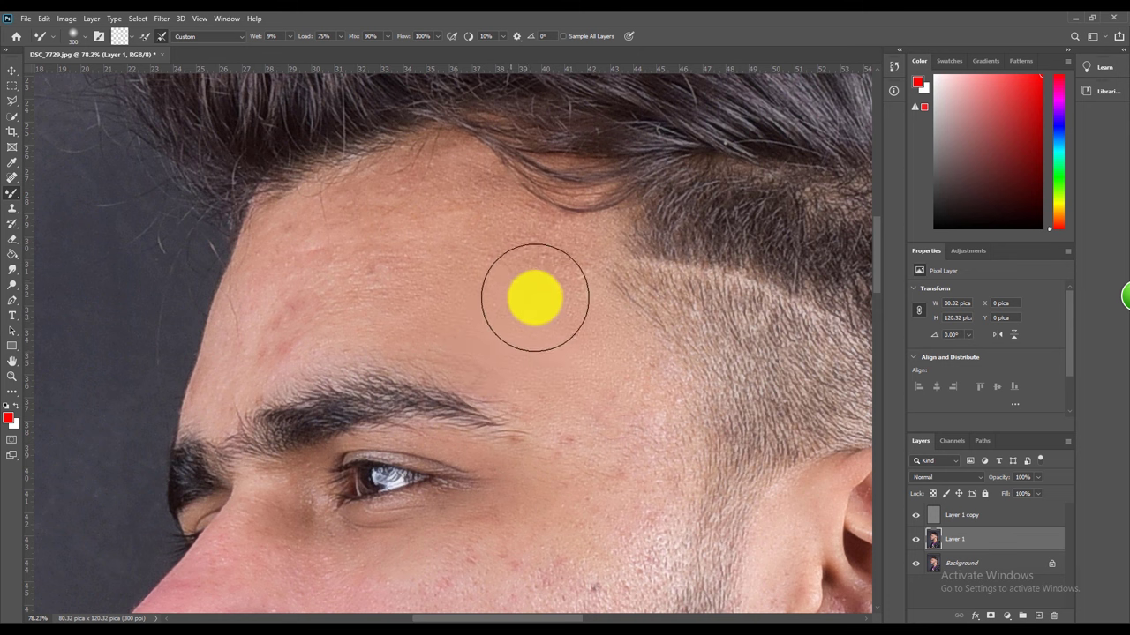
key("bracketleft")
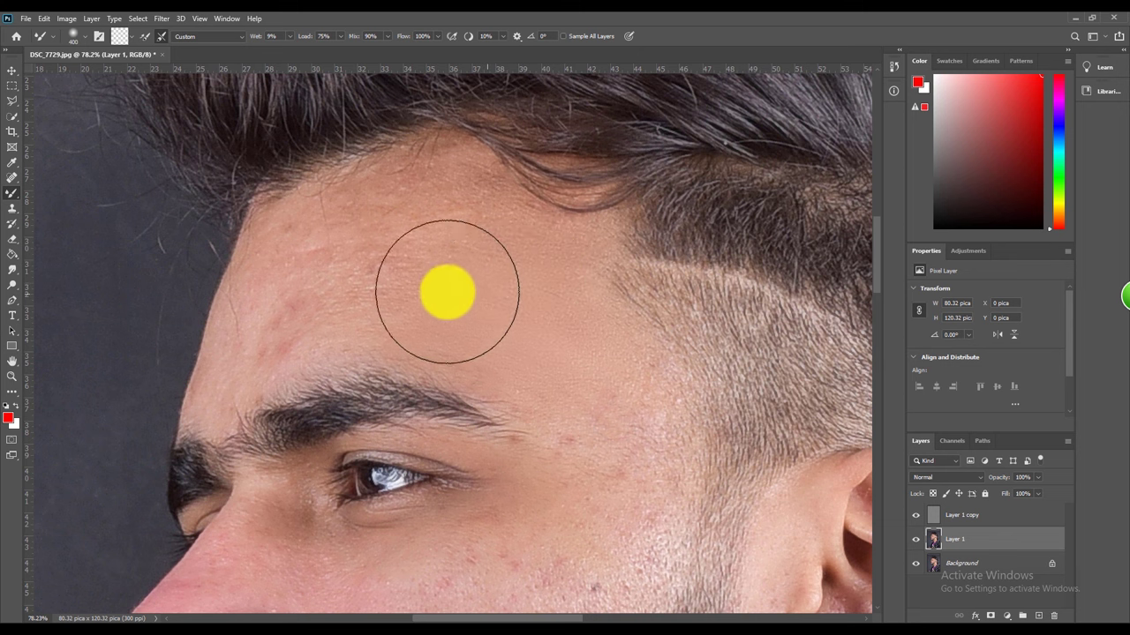
scroll(556, 309, "down", 1)
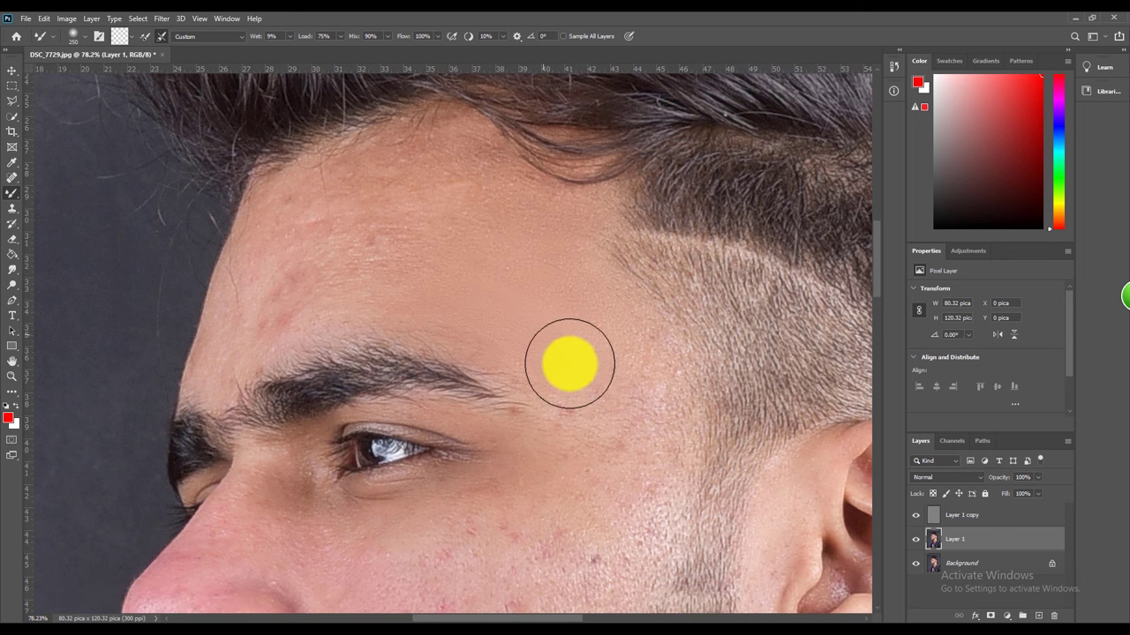
Blend the temple and brow edge with a 200–300 px brush, then fit the photo on screen
key("bracketleft")
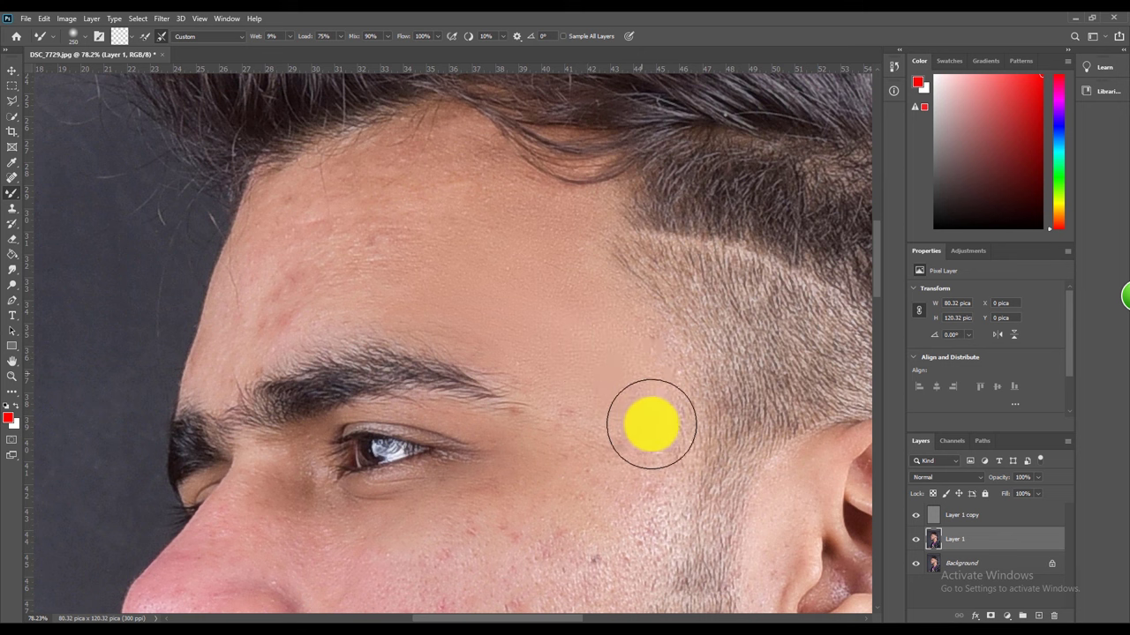
key("bracketright")
key("bracketright")
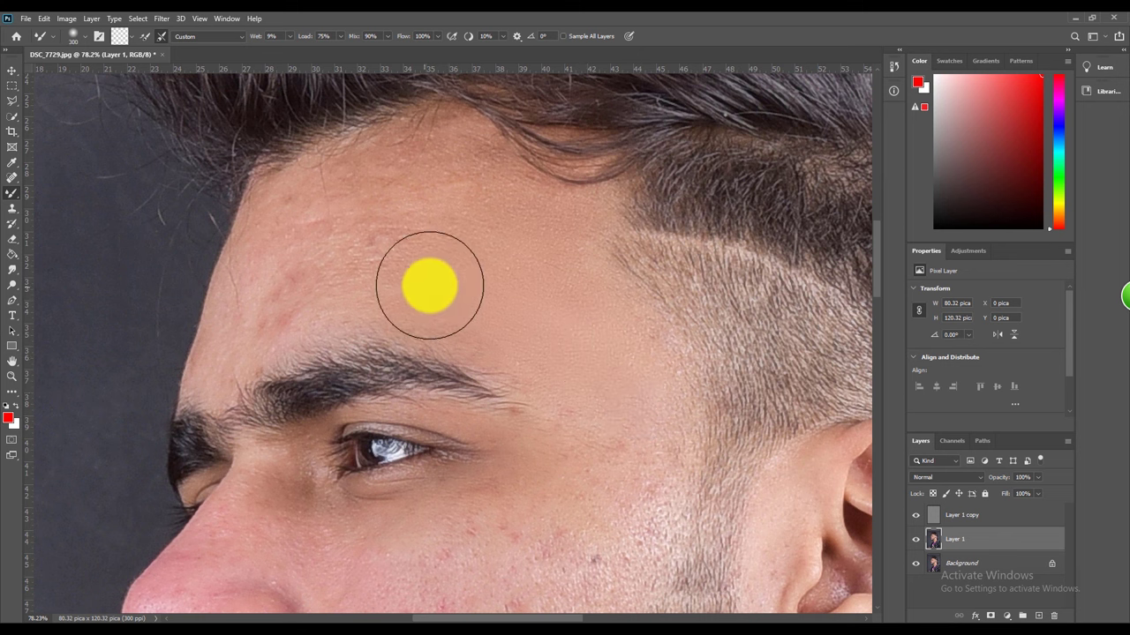
scroll(429, 282, "up", 1)
key("bracketleft")
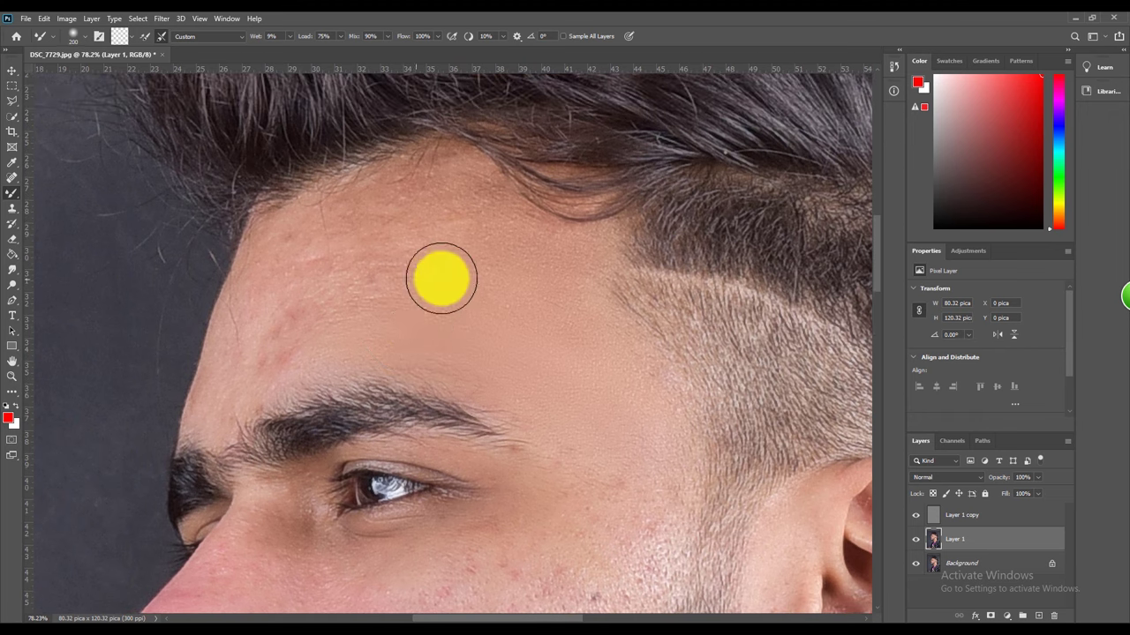
key("bracketright")
scroll(371, 265, "down", 1)
scroll(539, 264, "up", 1)
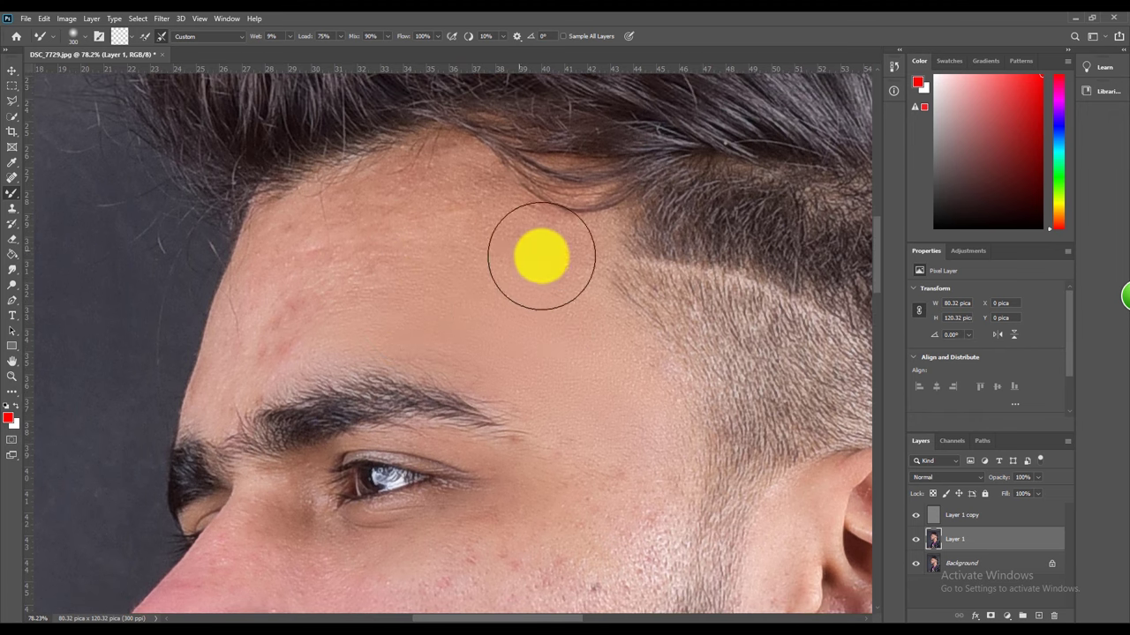
scroll(439, 212, "up", 1)
key("bracketleft")
scroll(397, 282, "down", 1)
key("bracketleft")
key("bracketright")
key("bracketright")
key("bracketright")
scroll(397, 326, "up", 1)
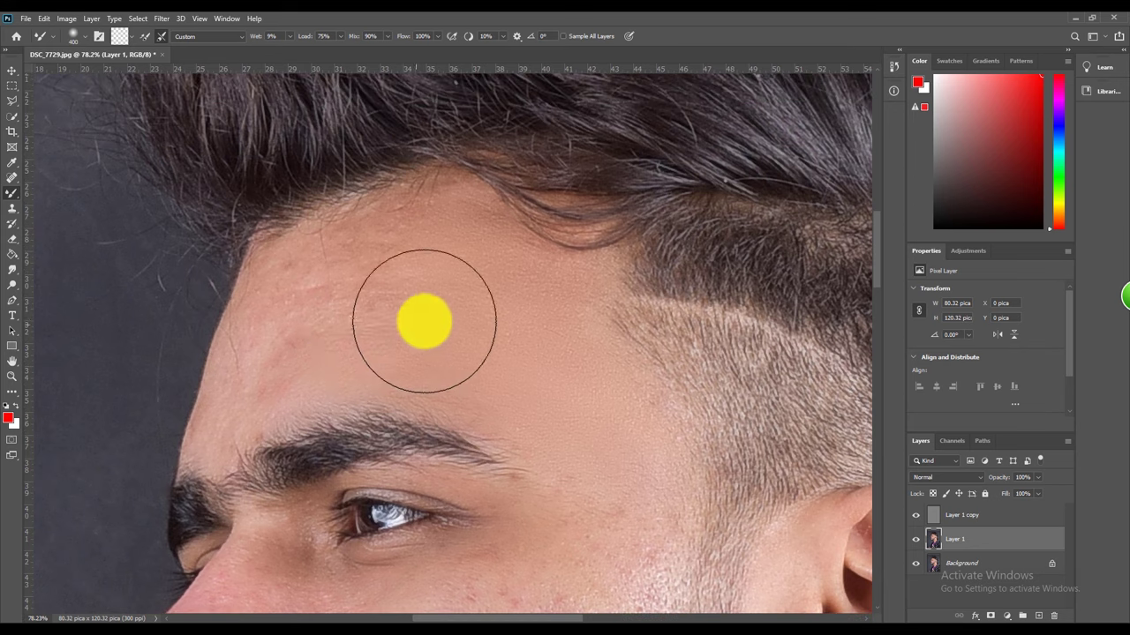
scroll(380, 291, "up", 1)
key("bracketleft")
key("bracketleft")
scroll(318, 371, "down", 1)
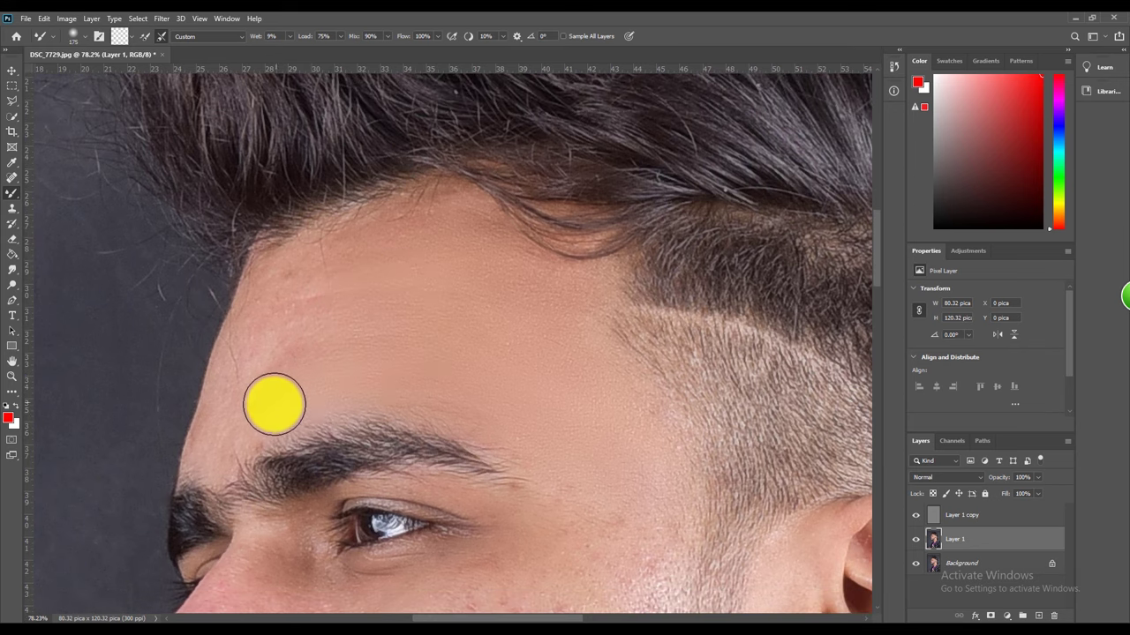
scroll(256, 410, "down", 1)
scroll(281, 388, "up", 1)
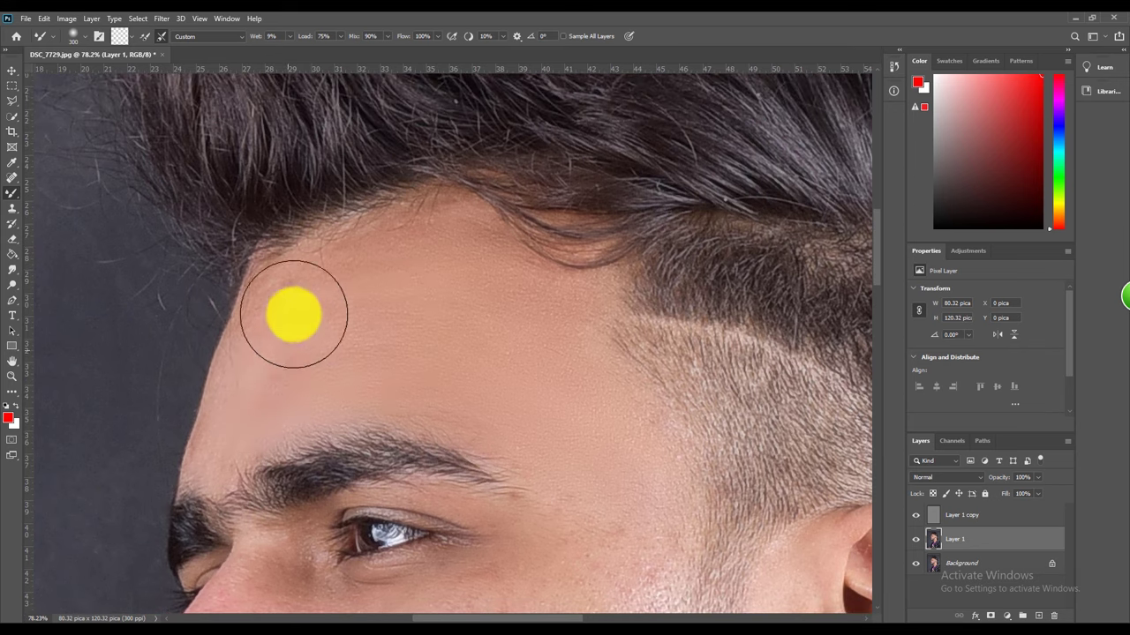
key("bracketleft")
key("bracketleft")
key("bracketright")
key("bracketright")
key("bracketright")
key("bracketleft")
key("bracketleft")
key("bracketleft")
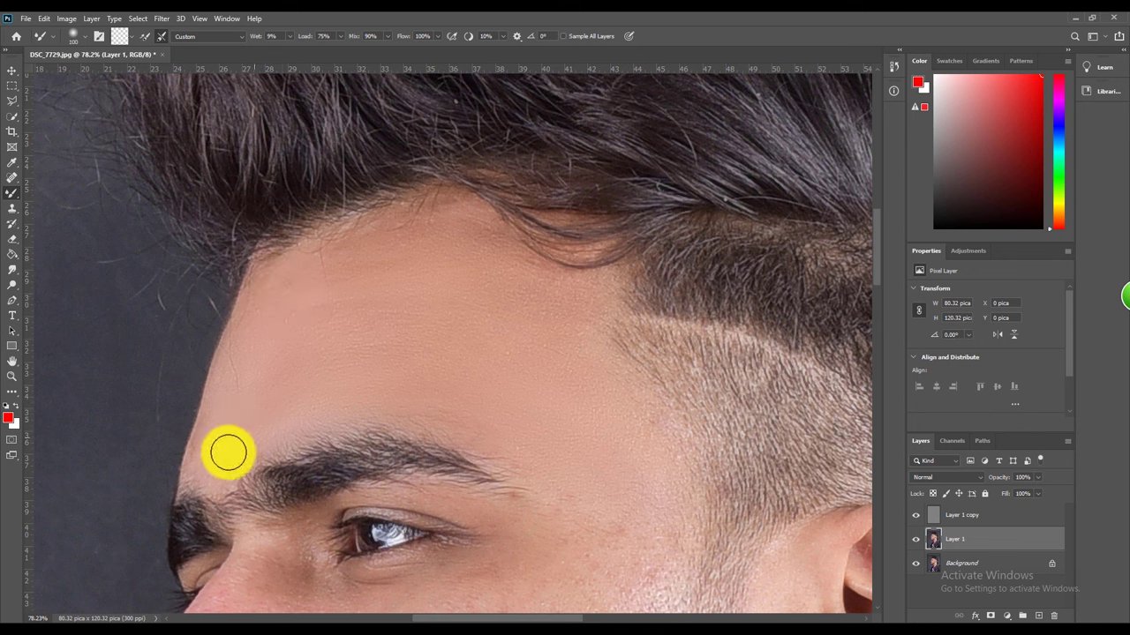
key("bracketright")
key("bracketright")
key("ctrl+0")
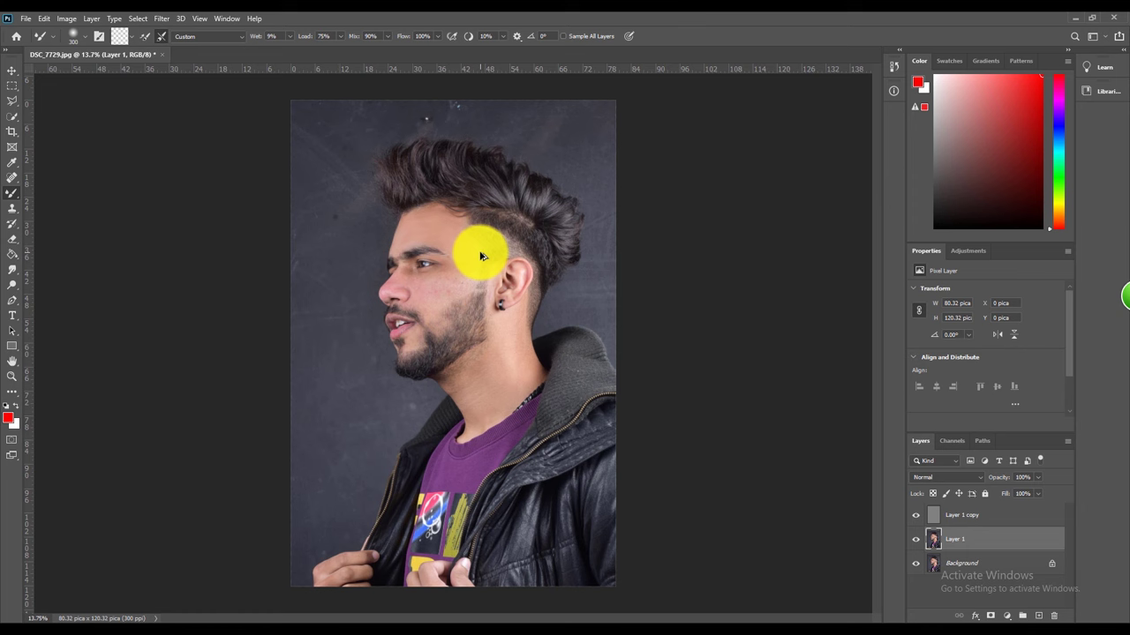
Zoom in and blend the upper forehead with a 250 px Mixer Brush
scroll(411, 207, "up", 3)
scroll(434, 194, "up", 3)
scroll(429, 212, "up", 2)
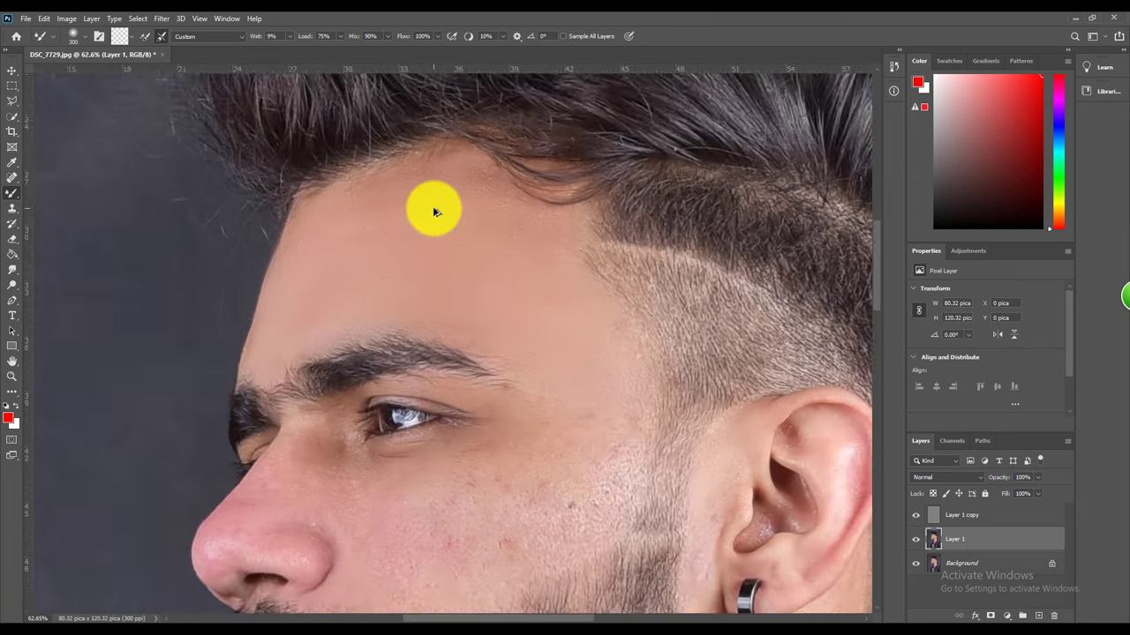
scroll(433, 232, "up", 1)
scroll(437, 256, "up", 1)
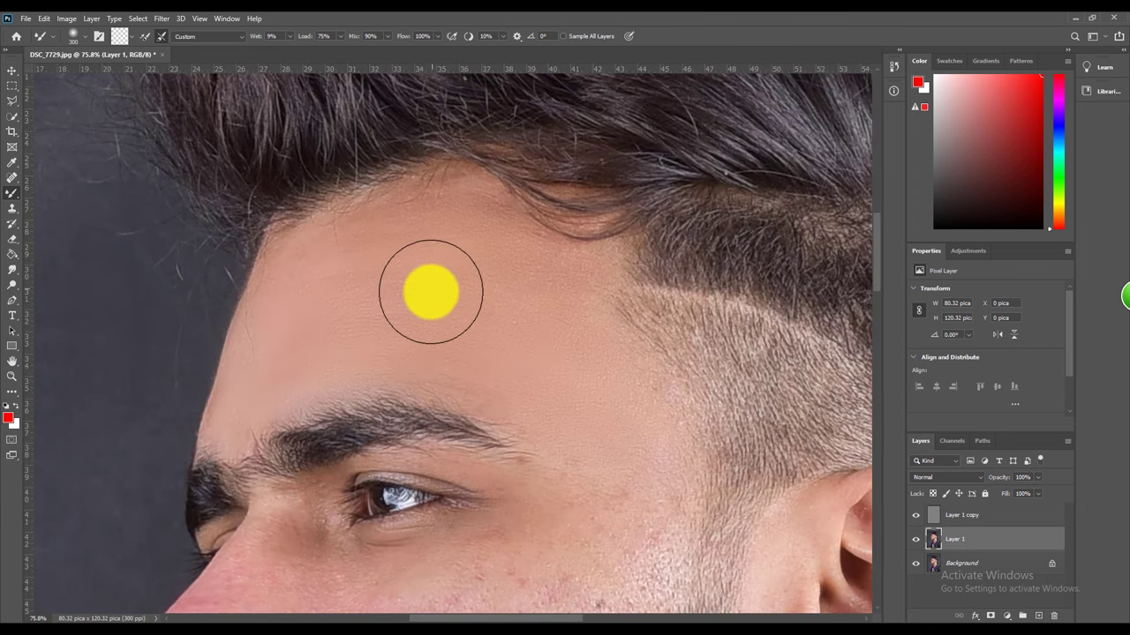
key("bracketleft")
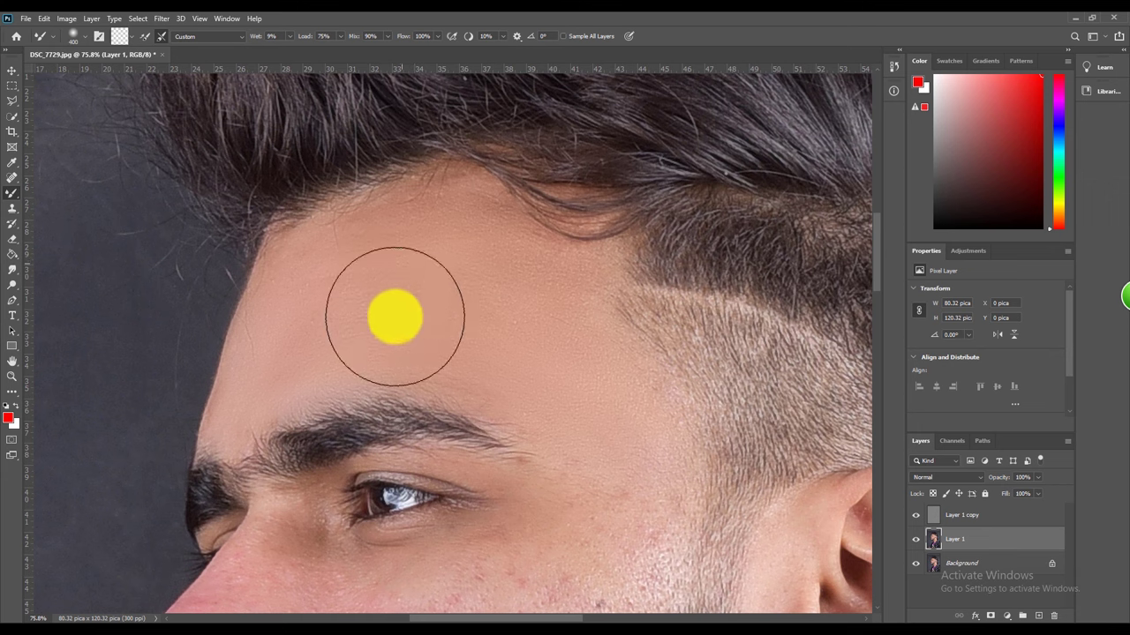
key("bracketleft")
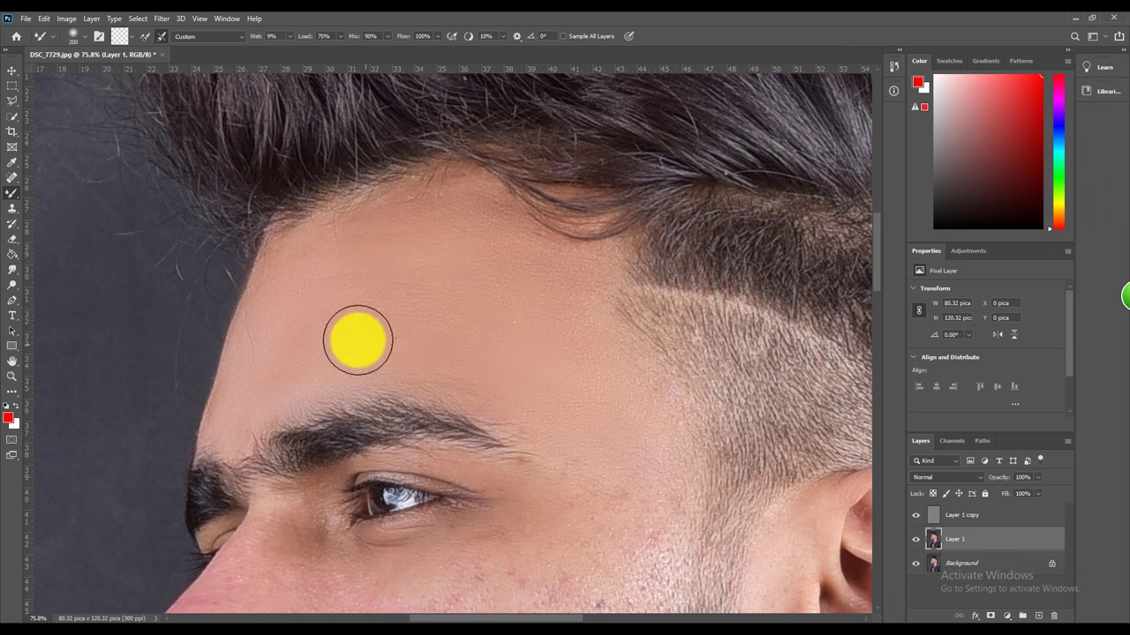
Extend the blending to the temple beside the eyebrow, varying brush size
scroll(479, 257, "down", 5)
scroll(394, 214, "up", 1)
scroll(394, 214, "up", 3)
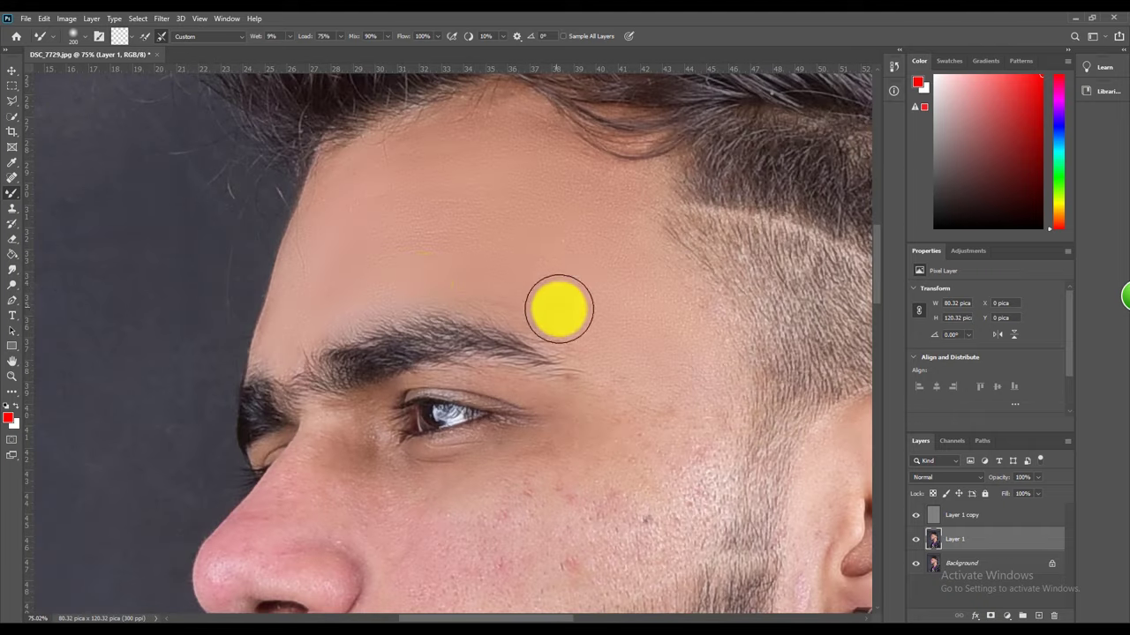
key("bracketleft")
scroll(280, 340, "up", 1)
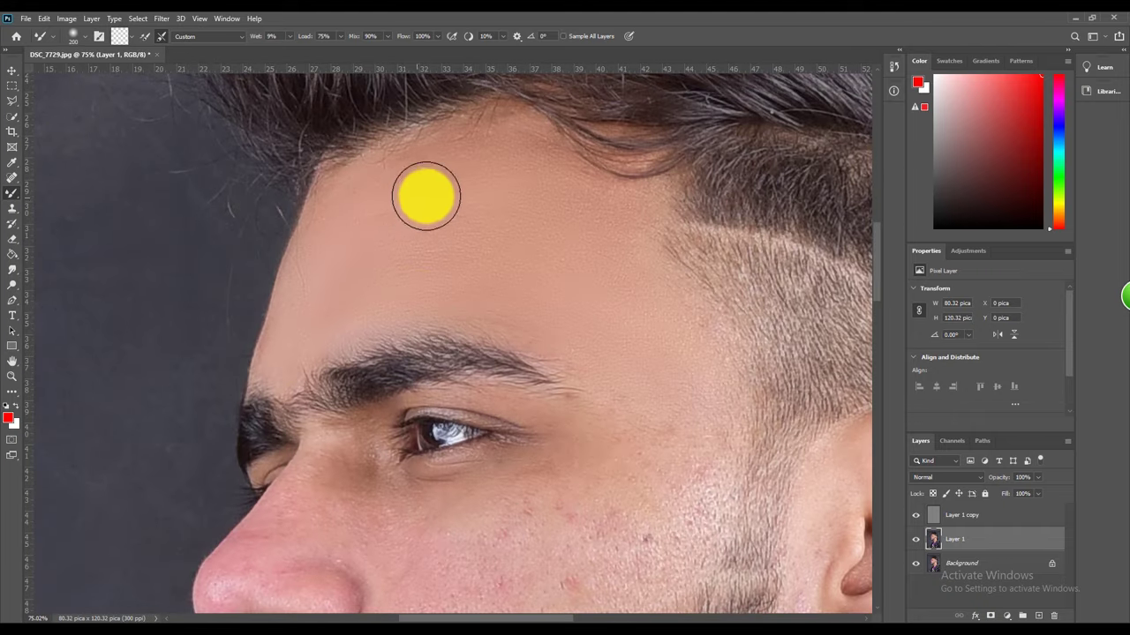
scroll(524, 245, "down", 3)
scroll(485, 268, "up", 1)
scroll(407, 298, "up", 1)
key("bracketright")
scroll(538, 326, "up", 2)
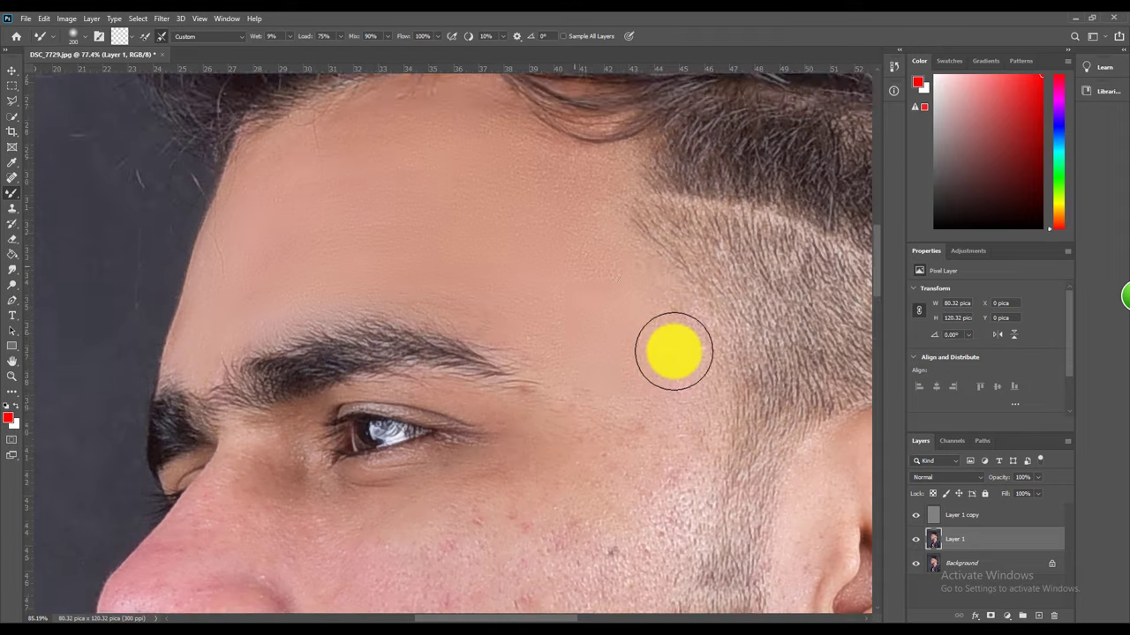
scroll(657, 300, "down", 2)
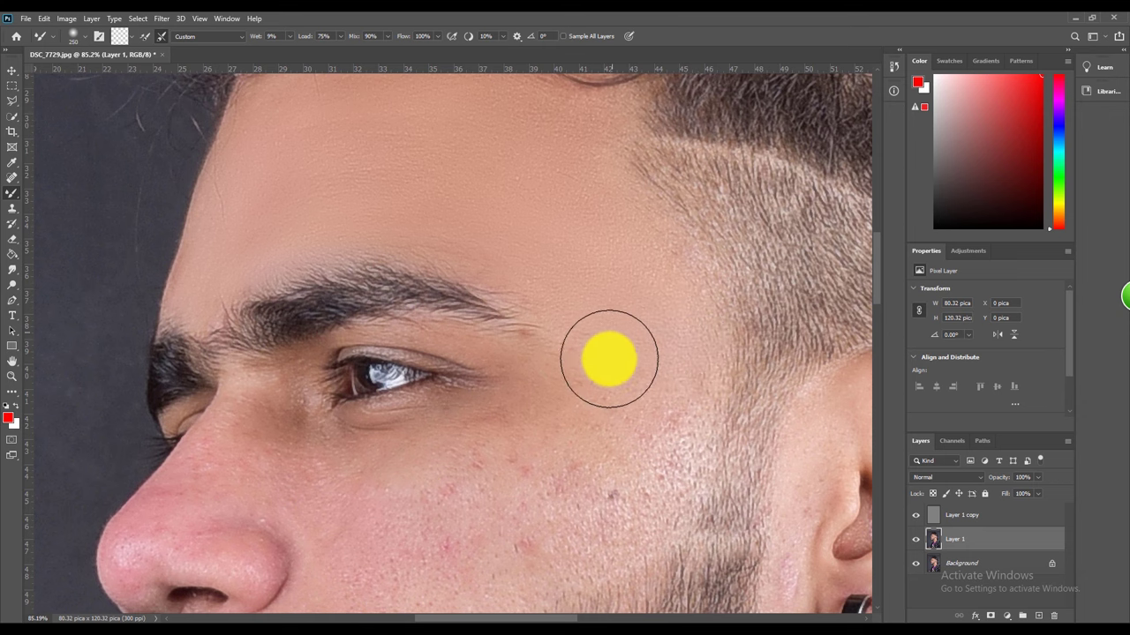
Widen the Mixer Brush and blend the cheek skin below the eye
scroll(600, 287, "down", 1)
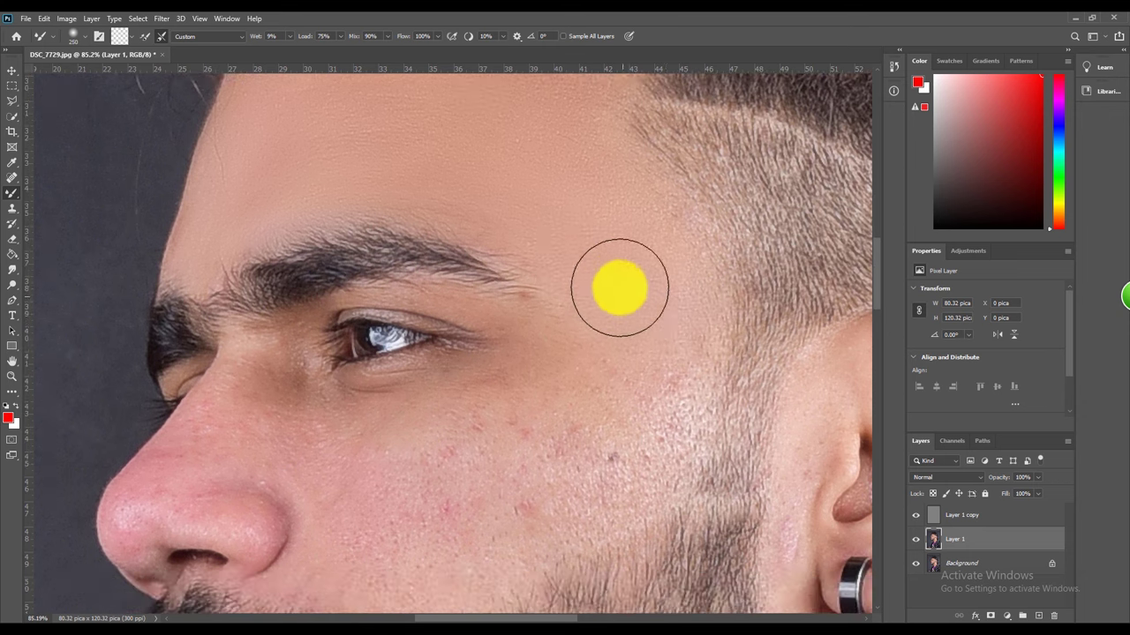
scroll(689, 331, "down", 1)
scroll(671, 353, "down", 1)
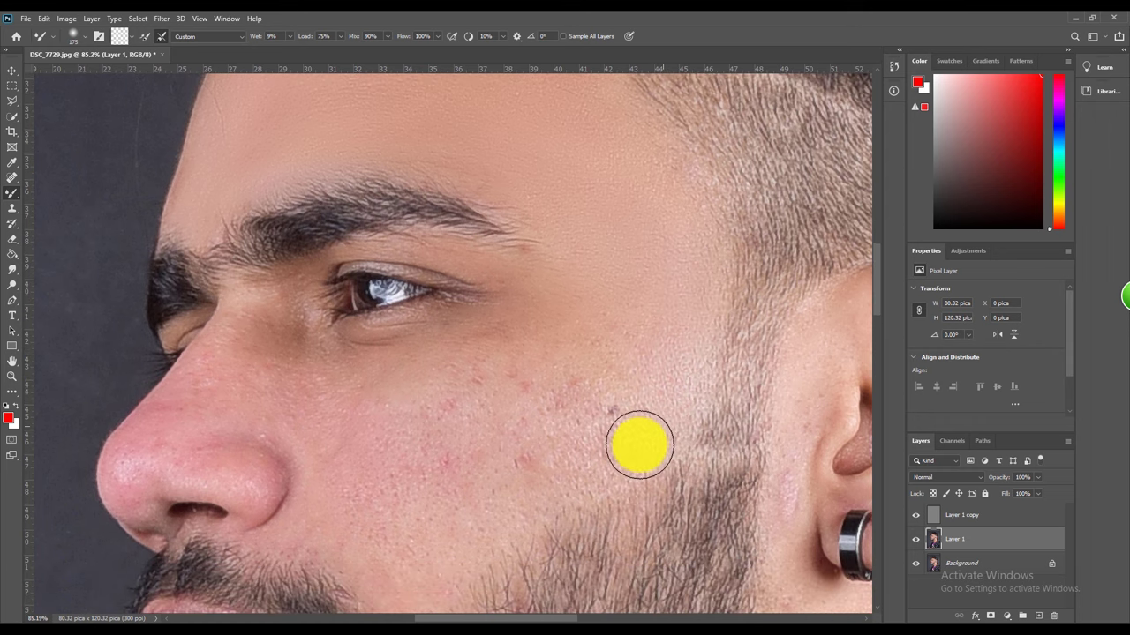
key("bracketright")
key("bracketright")
key("bracketright")
scroll(650, 295, "down", 1)
scroll(634, 293, "down", 1)
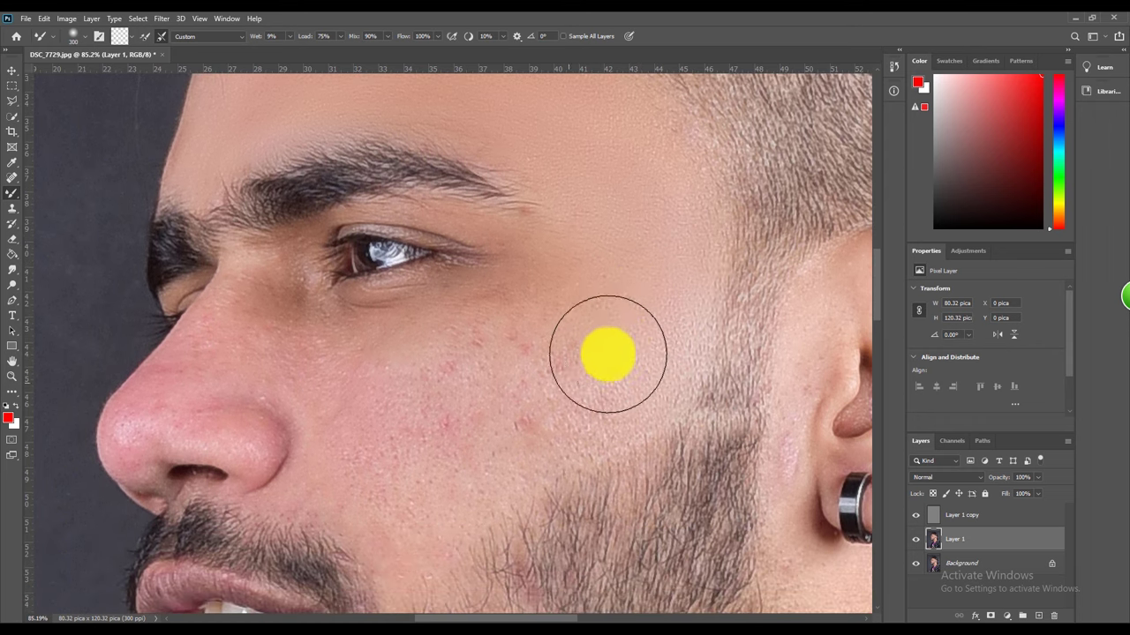
scroll(596, 375, "down", 1)
scroll(565, 393, "down", 1)
Continue blending the cheek beside the nose with alternating finer and wider strokes
key("bracketright")
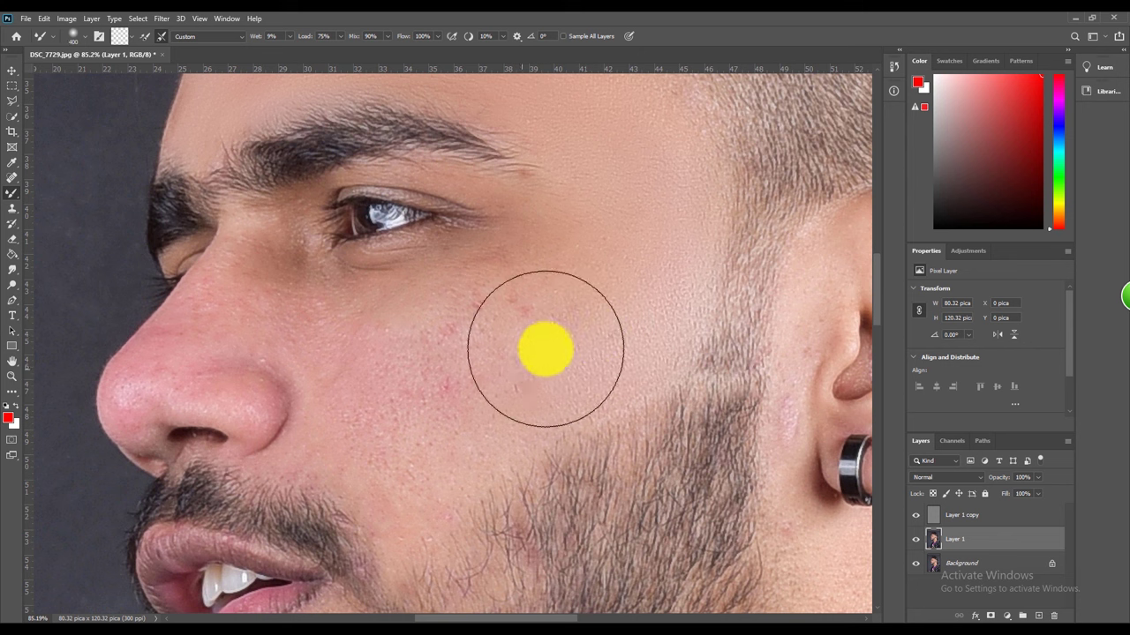
key("bracketleft")
key("bracketleft")
key("bracketright")
key("bracketright")
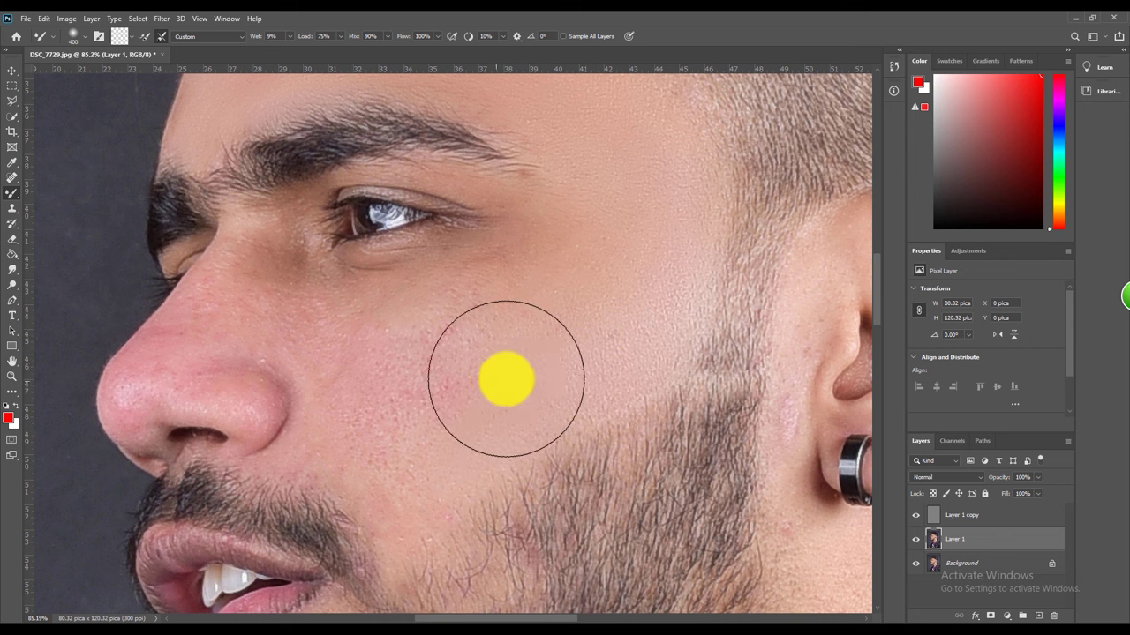
key("bracketleft")
key("bracketleft")
key("bracketleft")
key("bracketleft")
scroll(421, 474, "down", 1)
scroll(400, 478, "up", 1)
key("bracketright")
key("bracketright")
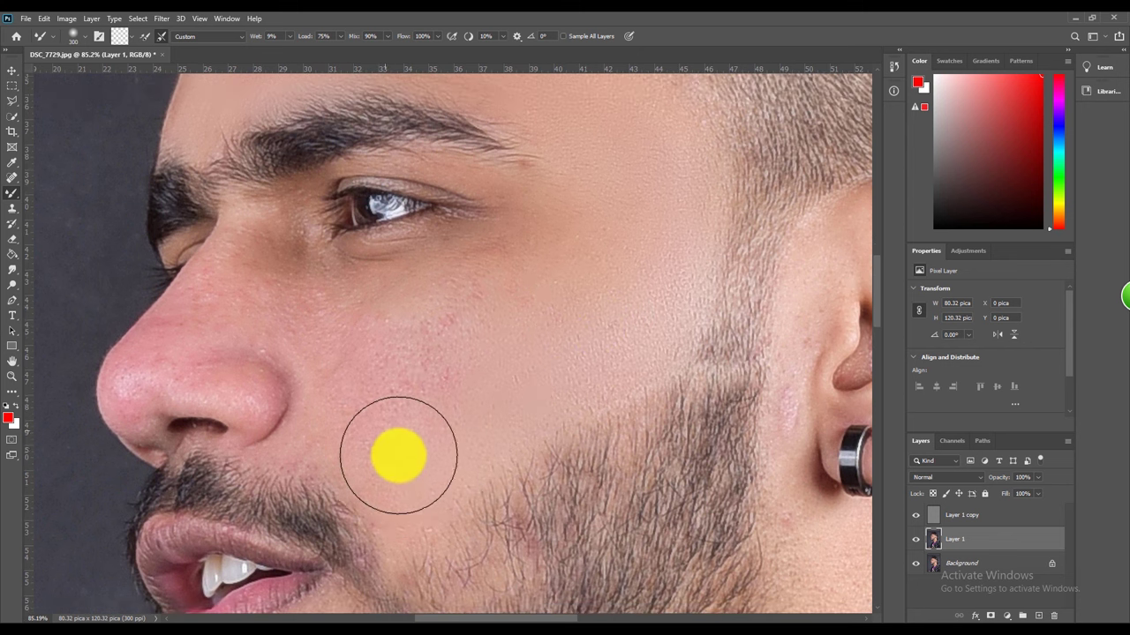
scroll(415, 380, "down", 1)
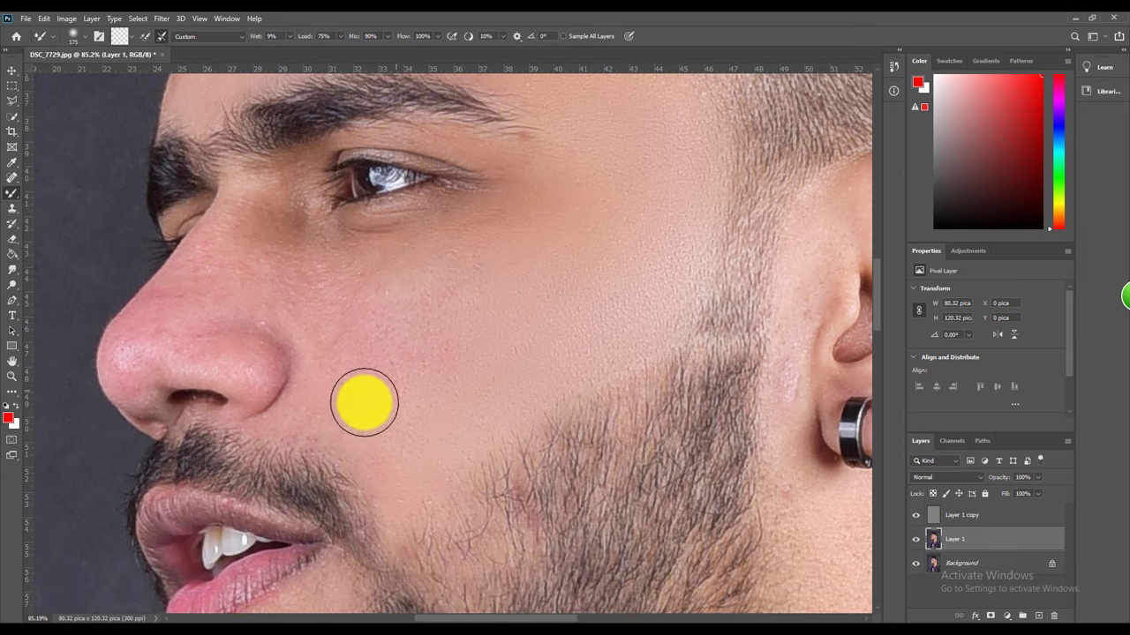
scroll(574, 273, "down", 5)
Blend the cheek skin up toward the eye with Mixer Brush strokes, resizing the brush as needed
scroll(551, 249, "up", 3)
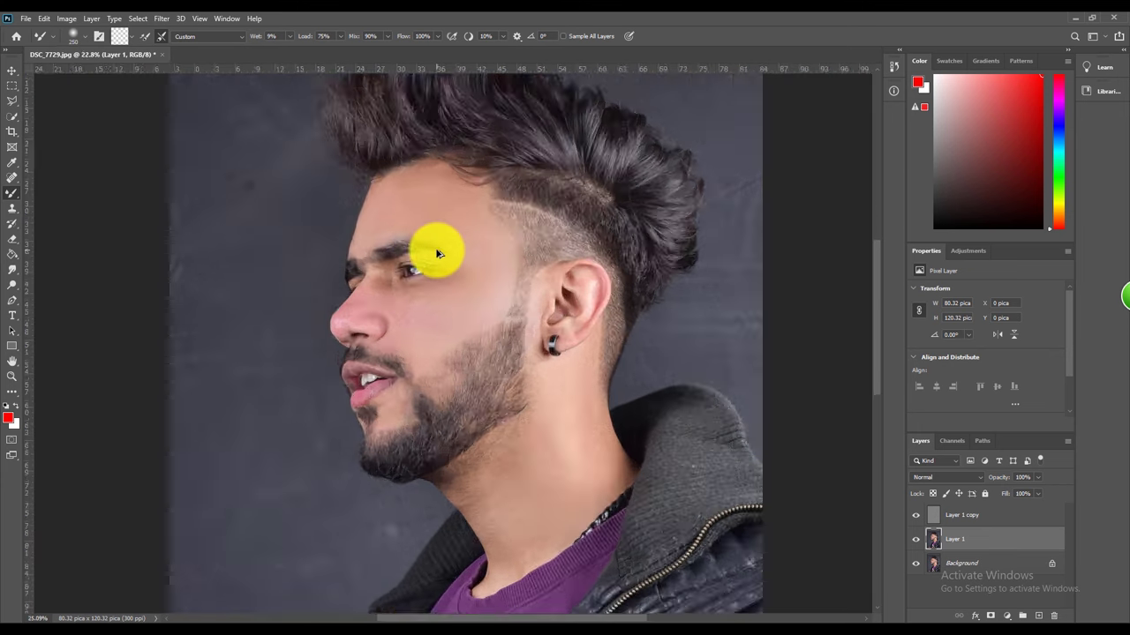
scroll(433, 253, "up", 2)
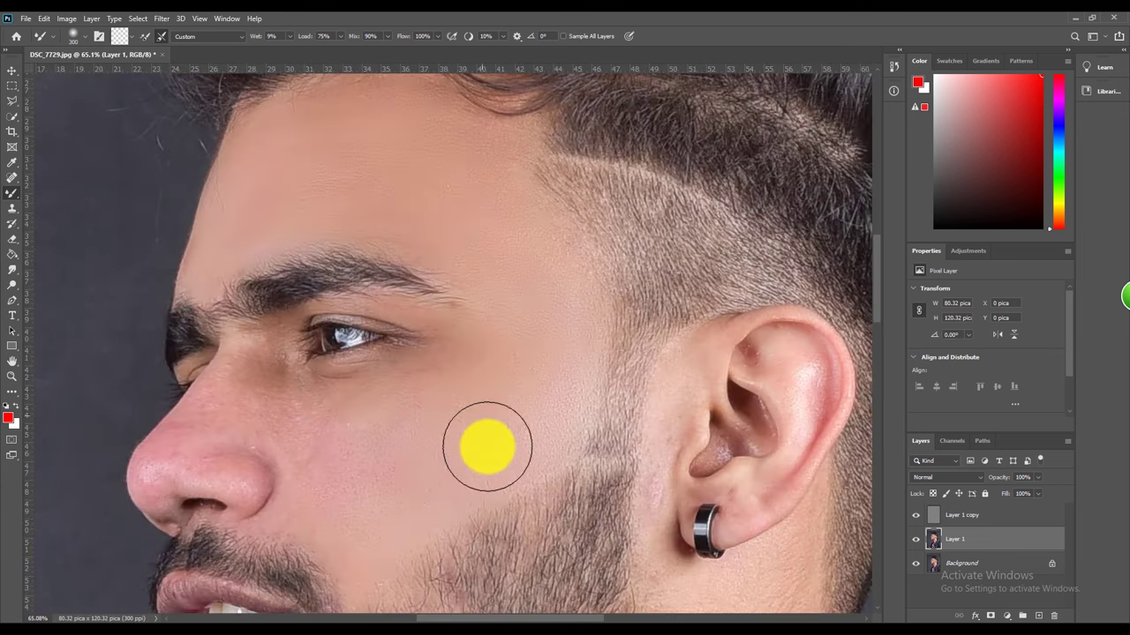
key("bracketleft")
key("bracketleft")
key("bracketleft")
scroll(370, 498, "down", 1)
scroll(381, 486, "up", 1)
key("bracketright")
key("bracketright")
key("bracketright")
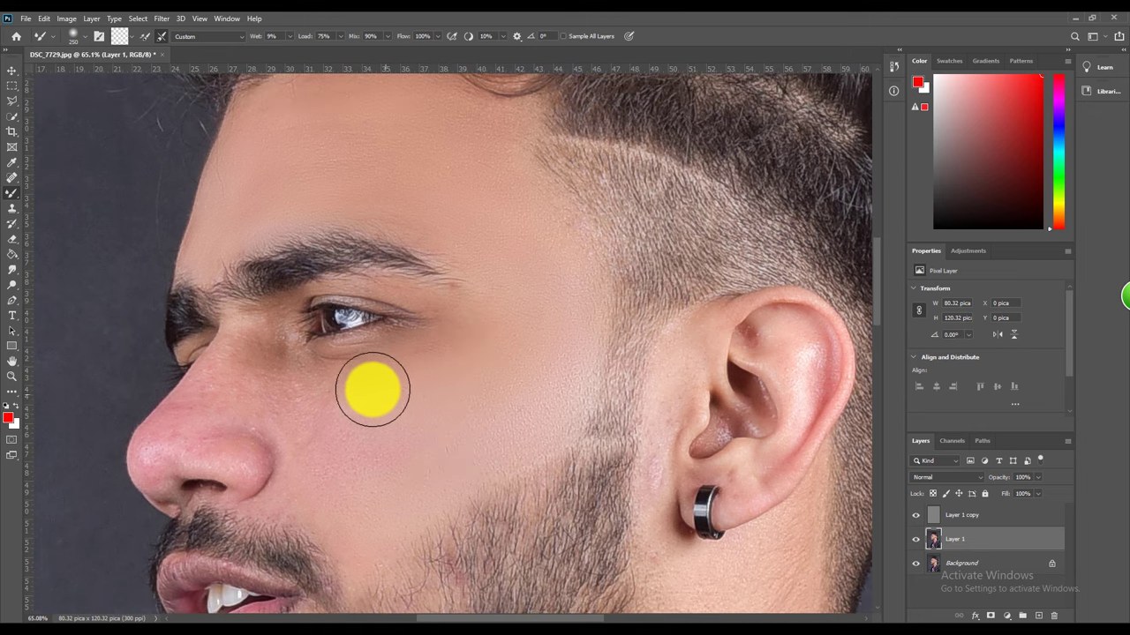
key("bracketleft")
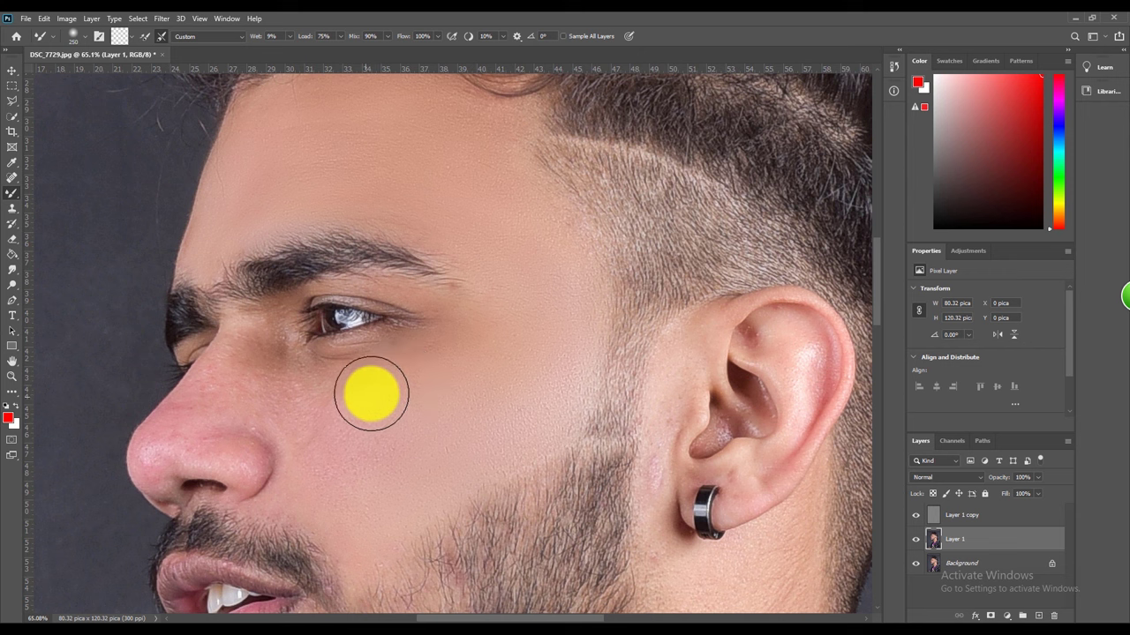
key("bracketright")
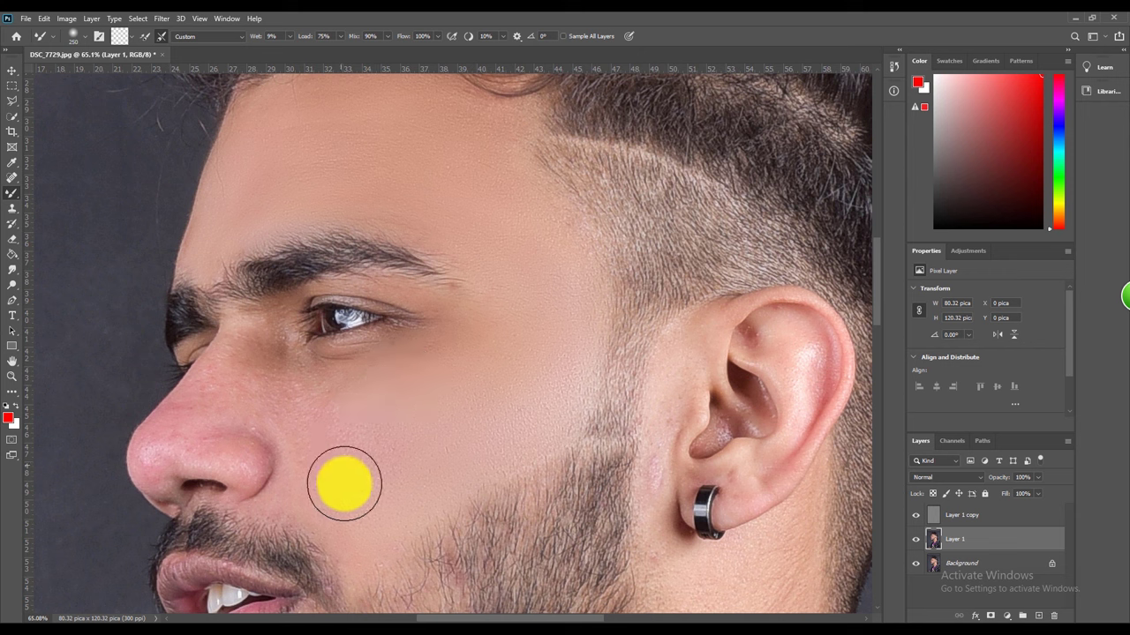
key("bracketleft")
key("bracketleft")
key("bracketleft")
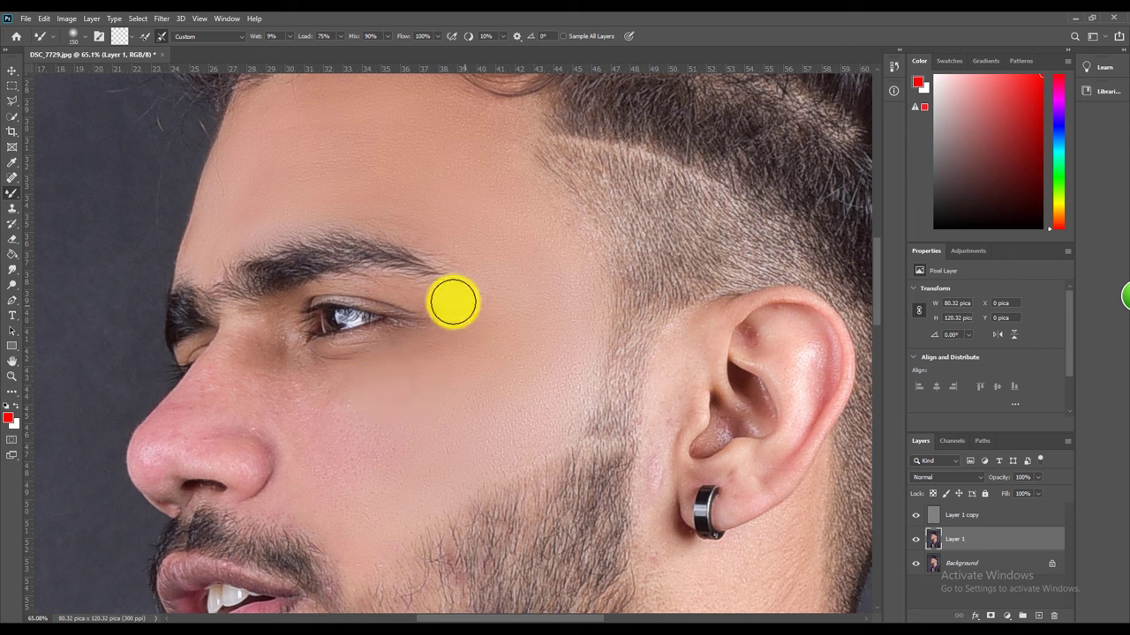
scroll(406, 304, "up", 1)
key("bracketleft")
key("bracketleft")
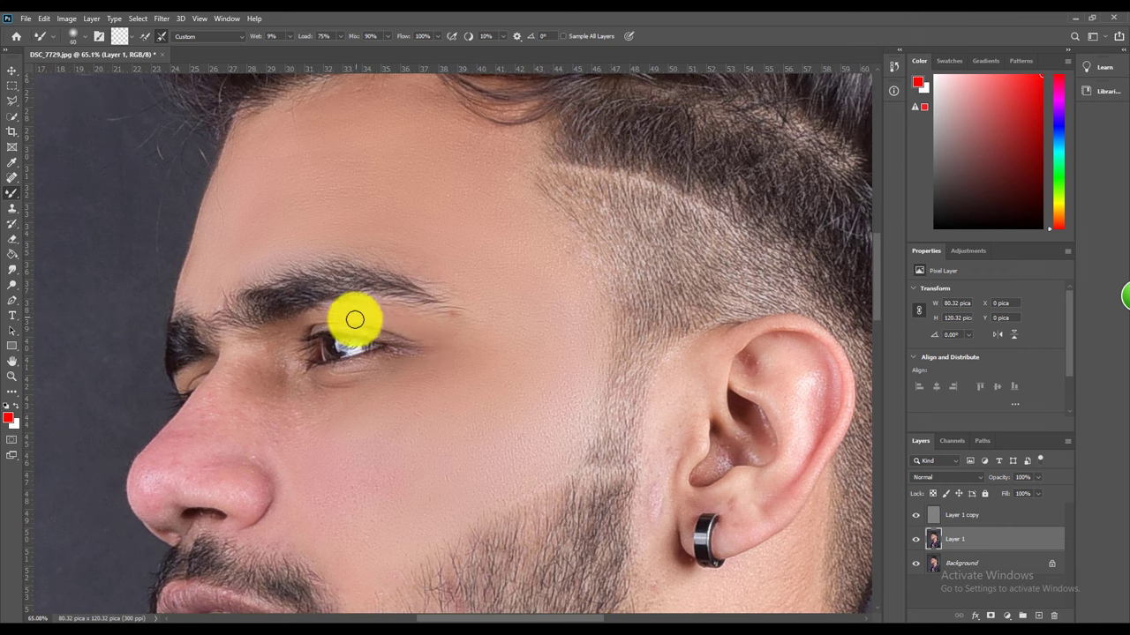
key("bracketright")
key("bracketright")
key("bracketright")
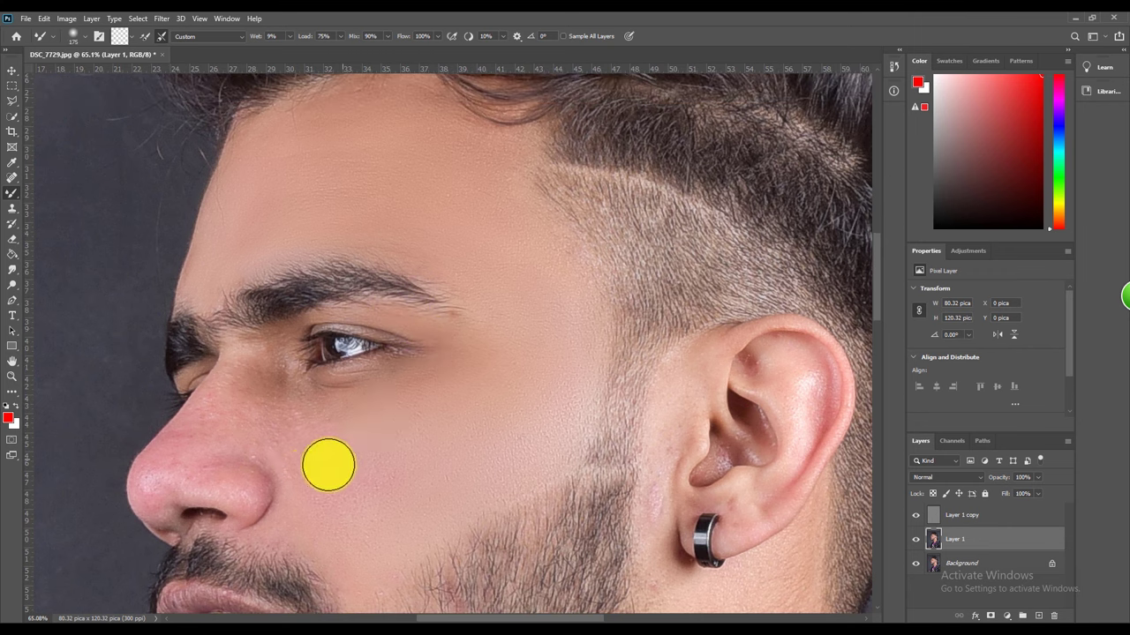
Smooth the skin on the nose tip and along the nose bridge with smaller Mixer Brush strokes
scroll(436, 373, "up", 2)
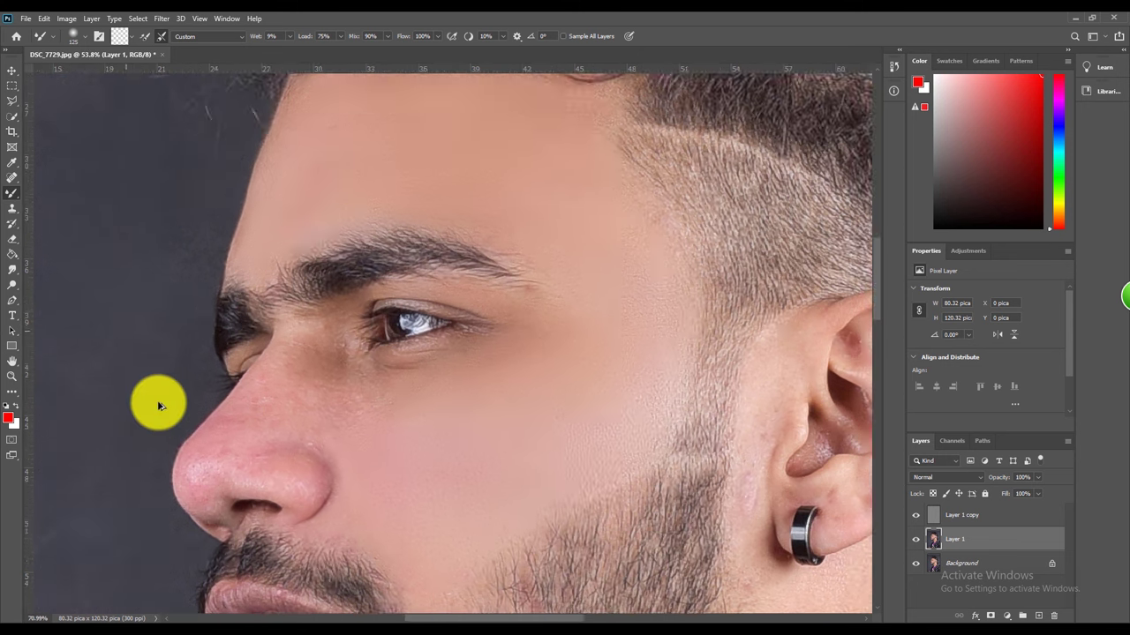
scroll(159, 398, "up", 2)
scroll(224, 408, "down", 2)
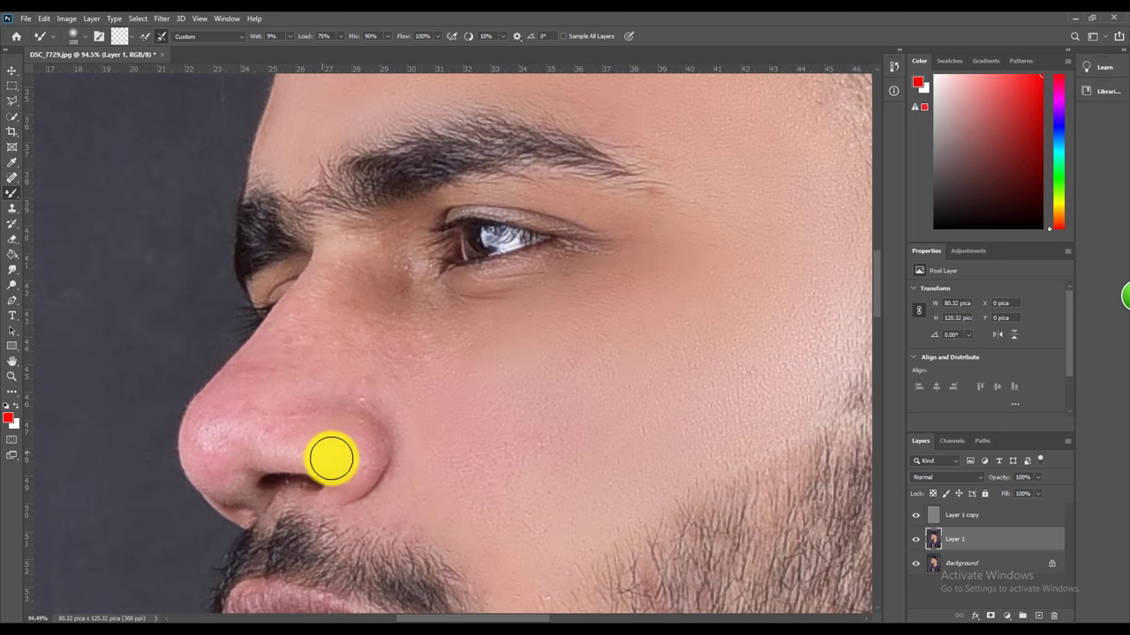
key("bracketleft")
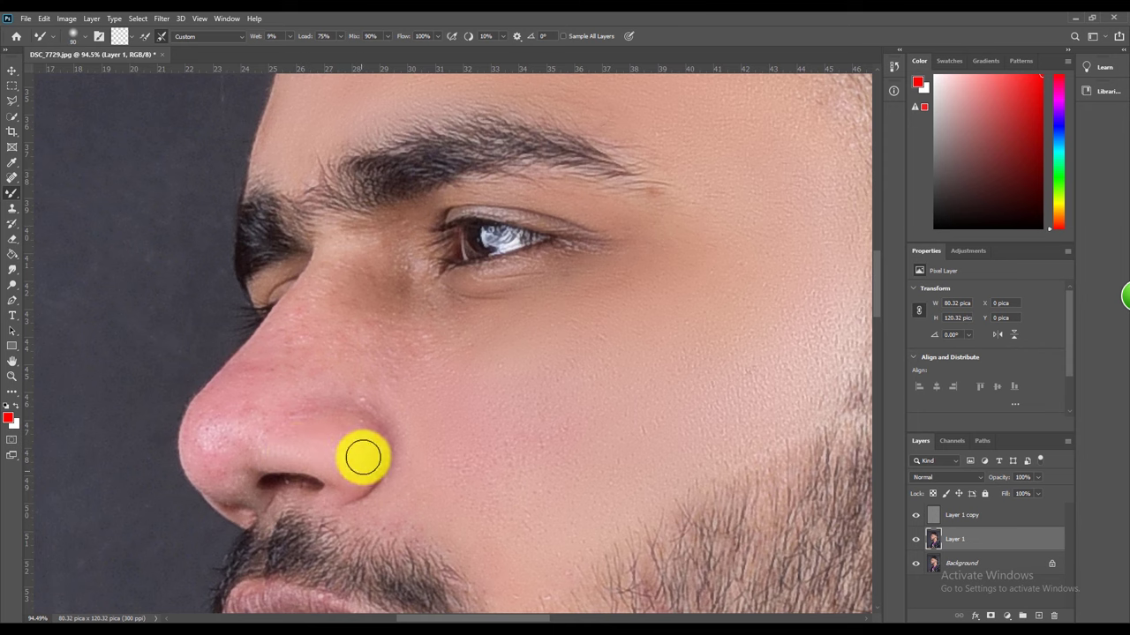
left_click_drag(327, 426, 242, 456)
scroll(197, 439, "up", 1)
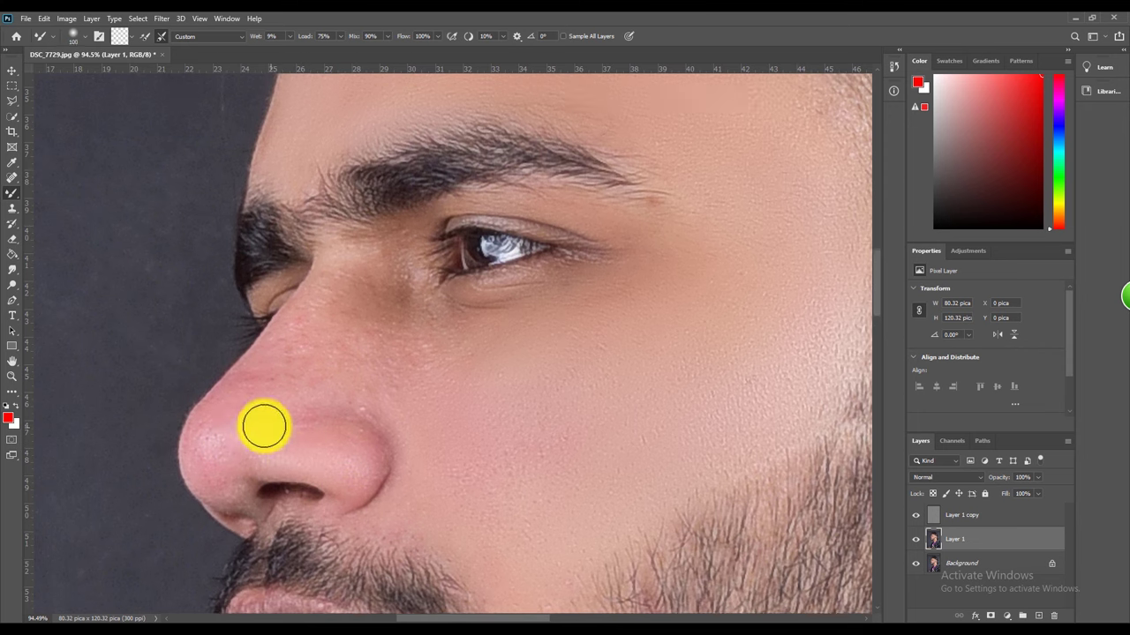
key("bracketright")
key("bracketright")
key("bracketright")
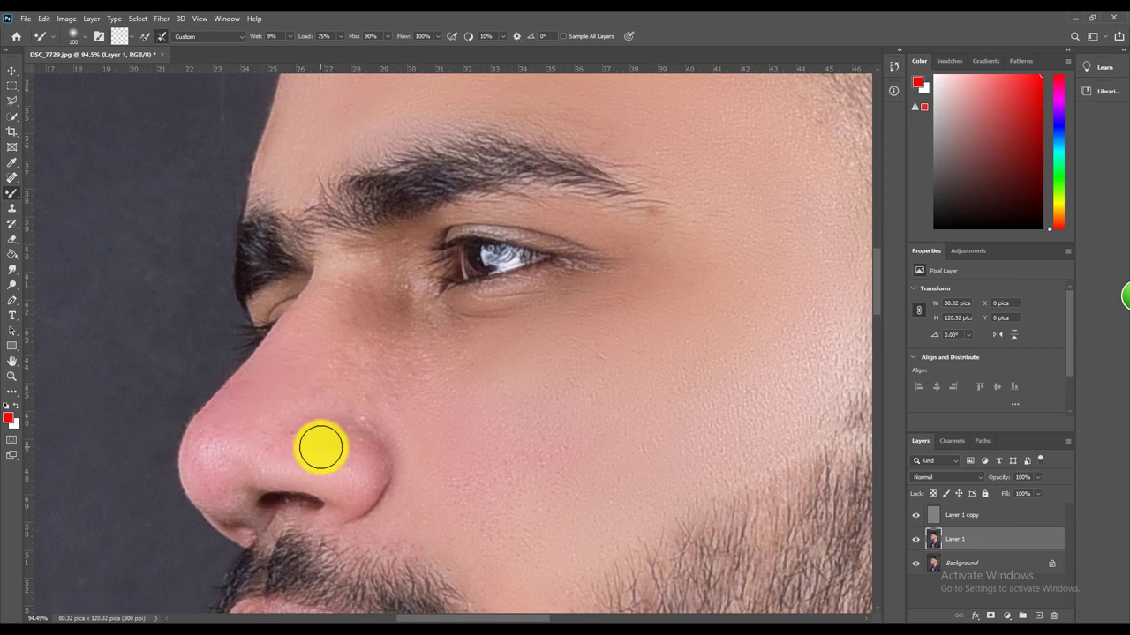
scroll(353, 296, "up", 1)
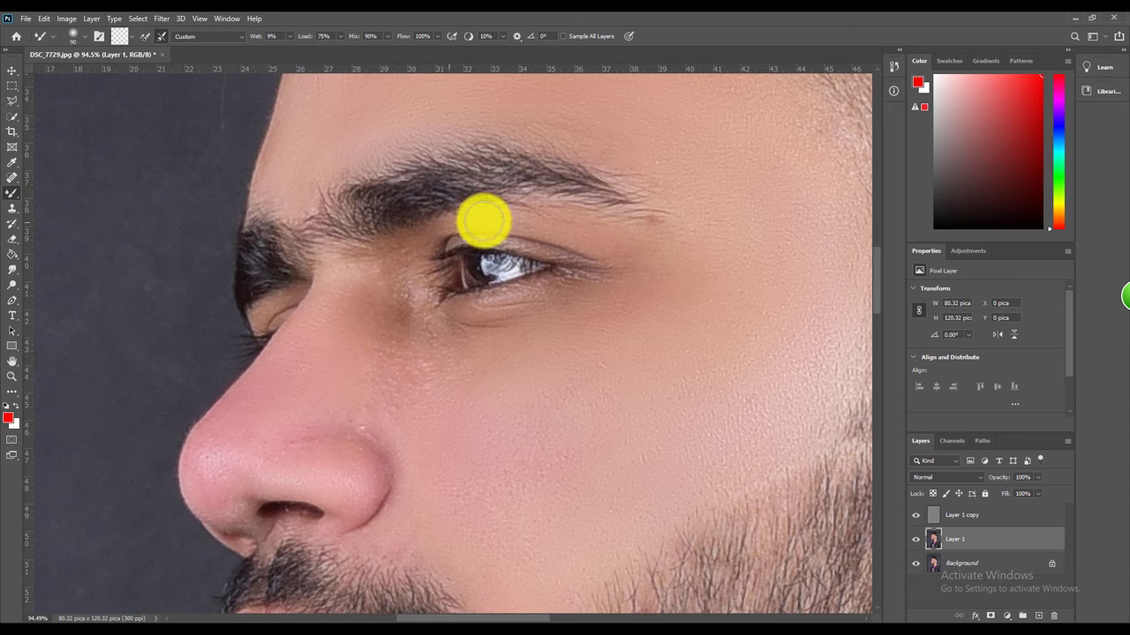
key("bracketright")
left_click_drag(365, 336, 321, 341)
key("bracketleft")
key("bracketleft")
key("bracketleft")
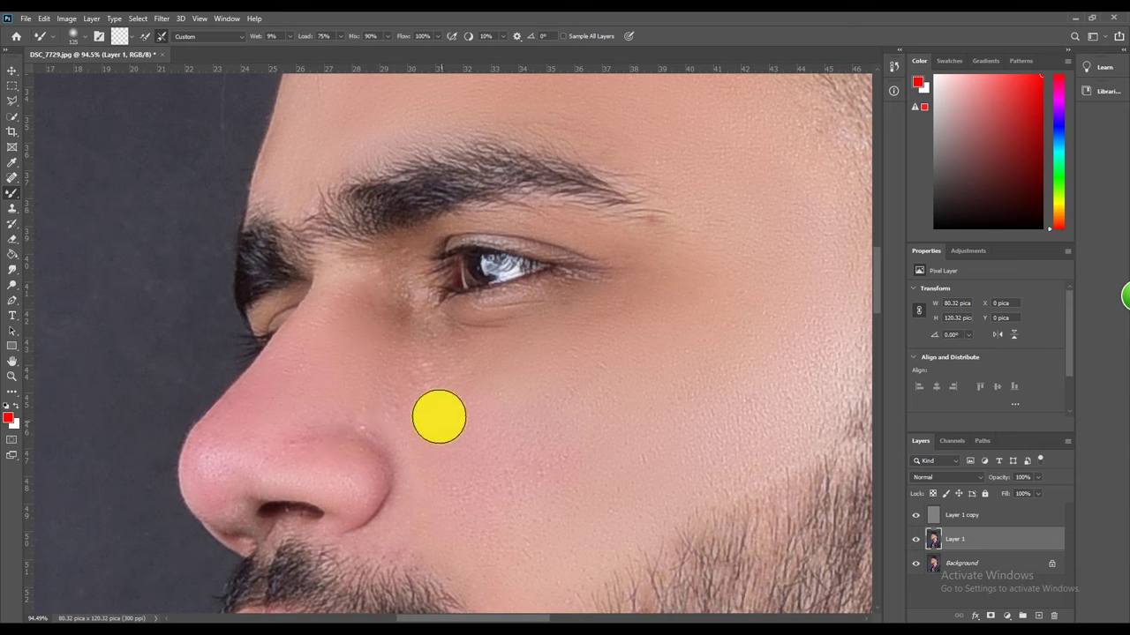
key("bracketright")
key("bracketright")
key("bracketright")
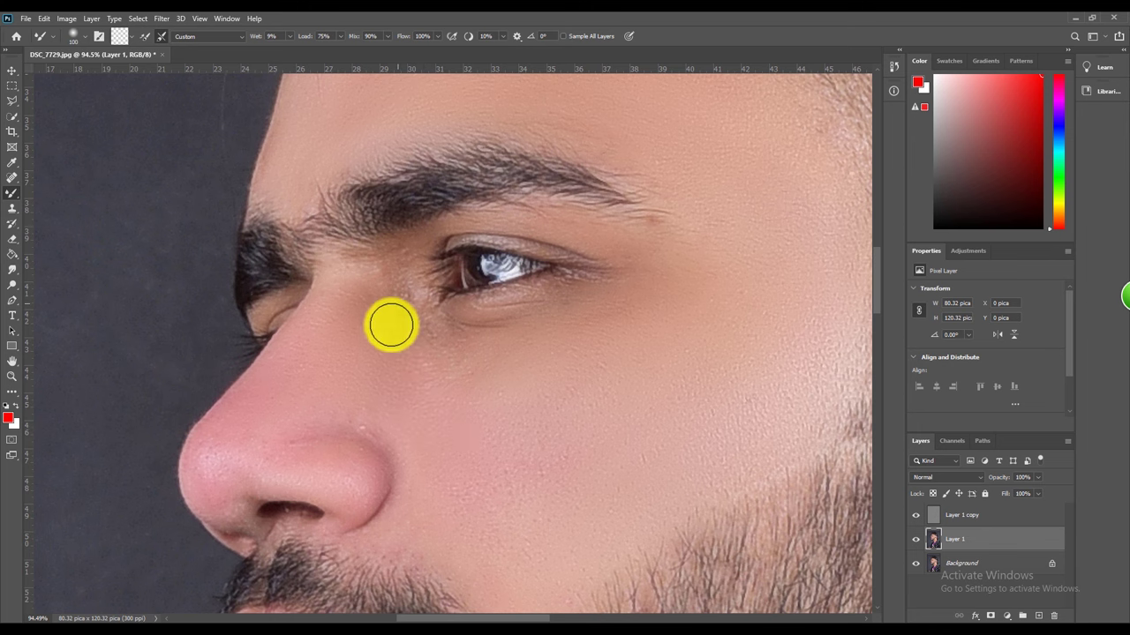
key("bracketleft")
key("bracketleft")
scroll(379, 265, "down", 1)
left_click_drag(310, 416, 364, 479)
scroll(379, 450, "down", 5)
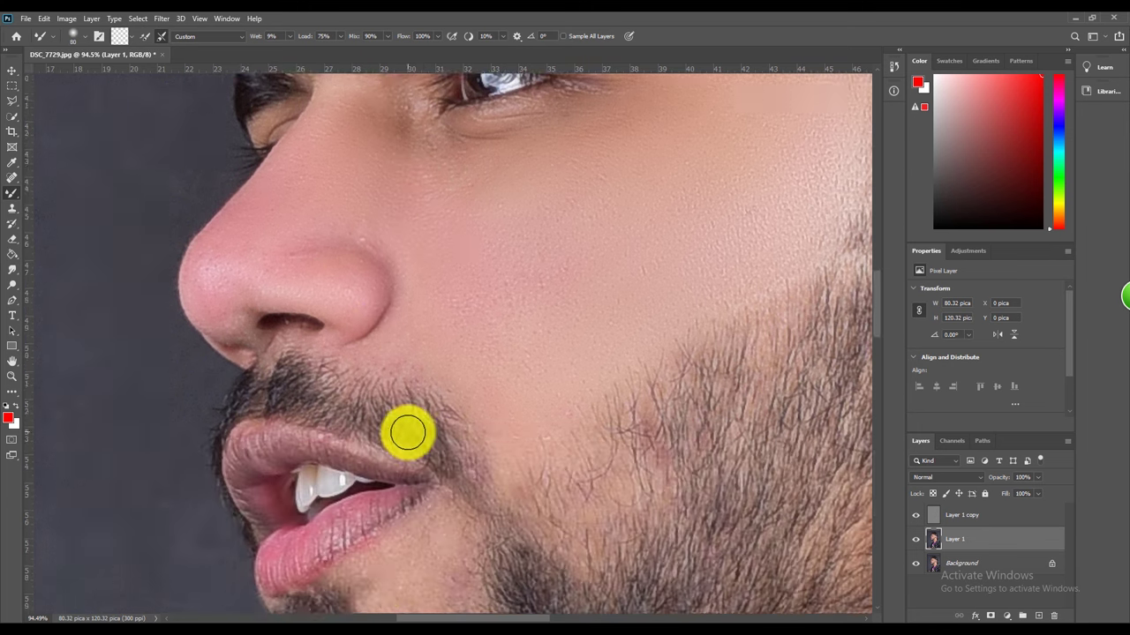
Smooth the broad cheek and the area beside the nose with larger strokes
key("bracketright")
key("bracketright")
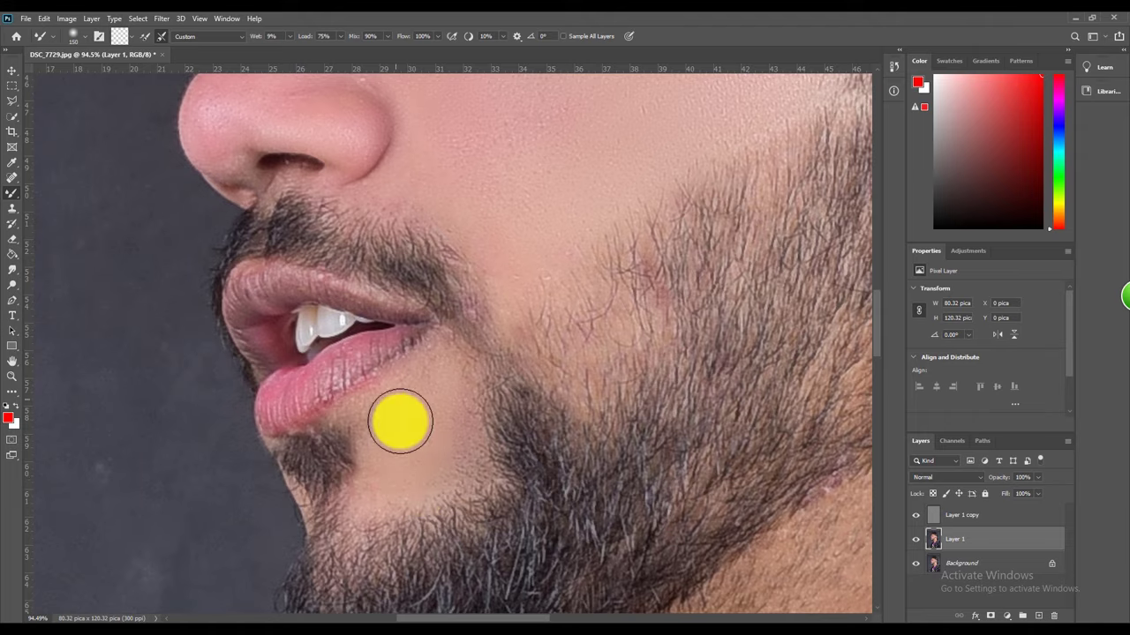
scroll(396, 423, "up", 5)
key("bracketright")
scroll(424, 265, "up", 3)
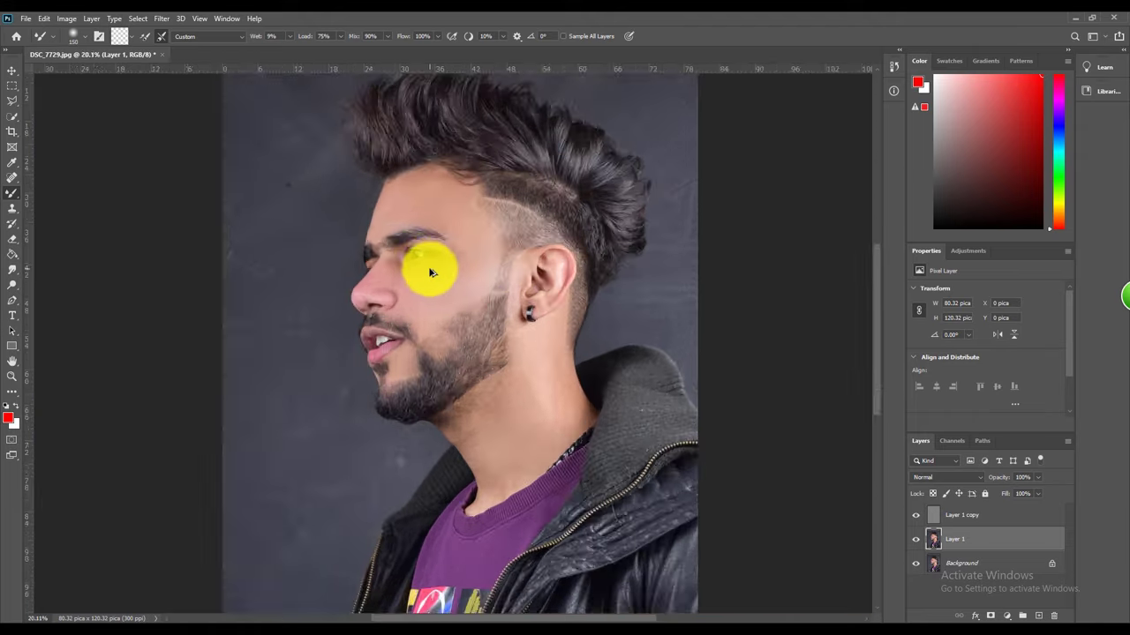
scroll(436, 258, "up", 2)
key("bracketright")
key("bracketright")
key("bracketright")
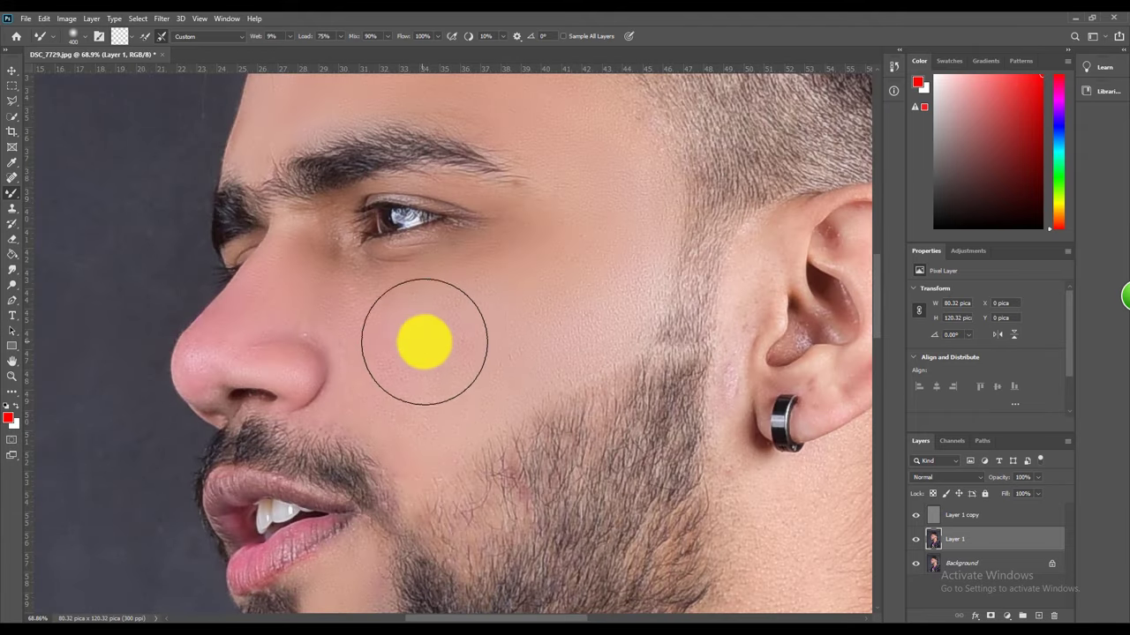
key("bracketleft")
key("bracketleft")
key("bracketleft")
key("bracketleft")
key("bracketleft")
key("bracketleft")
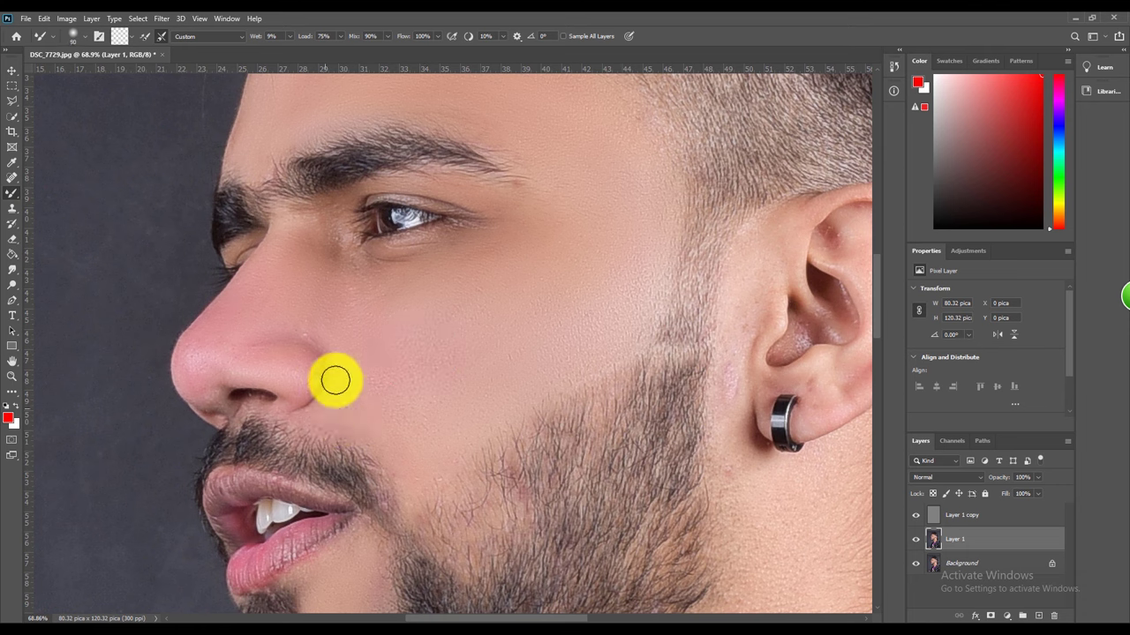
key("bracketright")
key("bracketright")
scroll(503, 323, "down", 4)
scroll(502, 323, "down", 1)
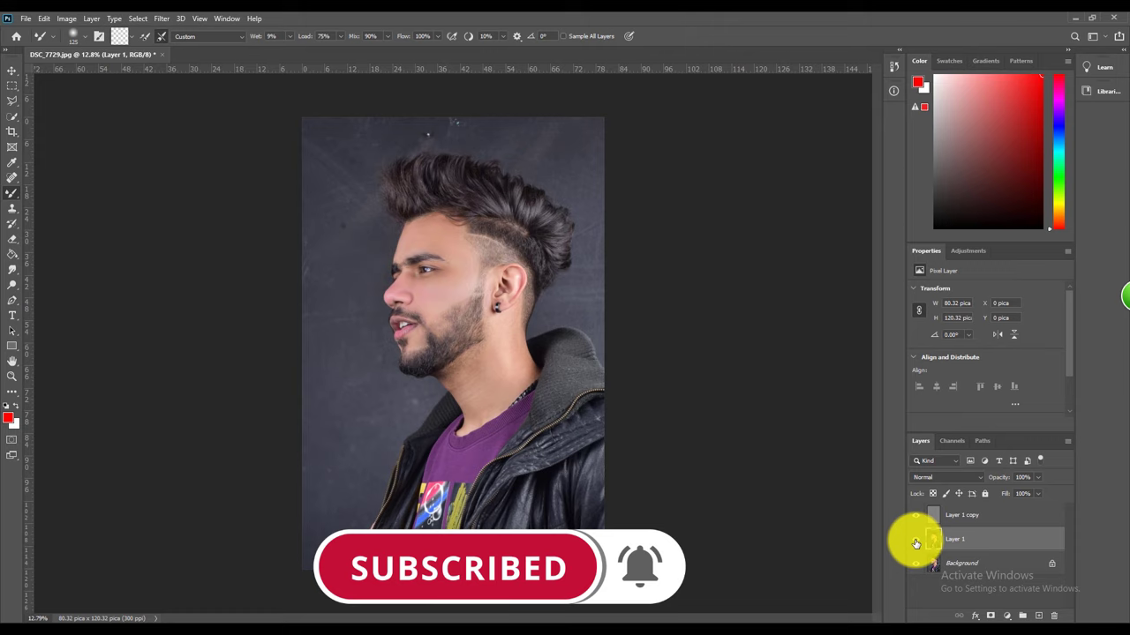
Blend the skin under the eye and upper cheek with variably sized Mixer Brush strokes
scroll(290, 185, "up", 3)
scroll(436, 390, "up", 3)
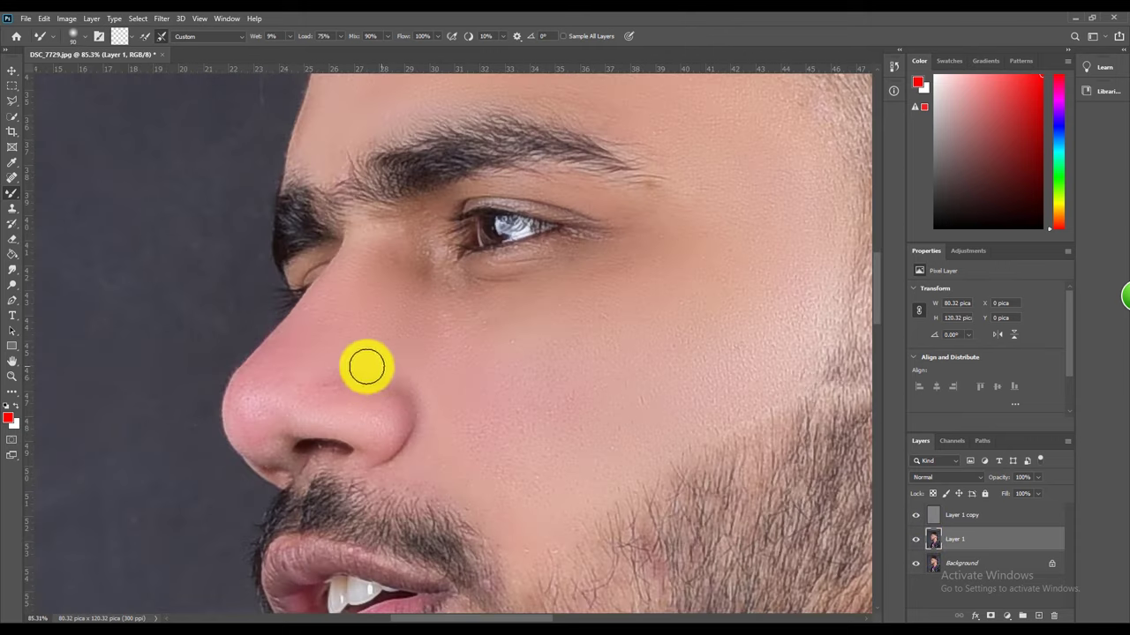
key("bracketright")
key("bracketright")
key("bracketright")
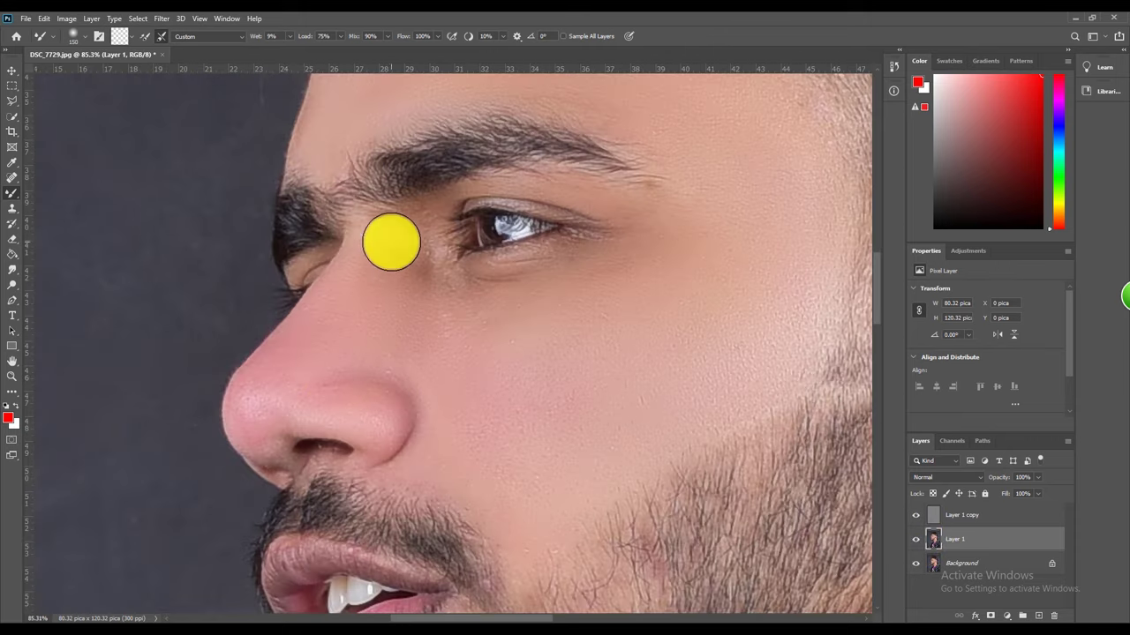
key("bracketright")
key("bracketright")
key("bracketright")
key("bracketright")
key("bracketright")
key("bracketright")
key("bracketright")
key("bracketright")
key("bracketright")
key("bracketleft")
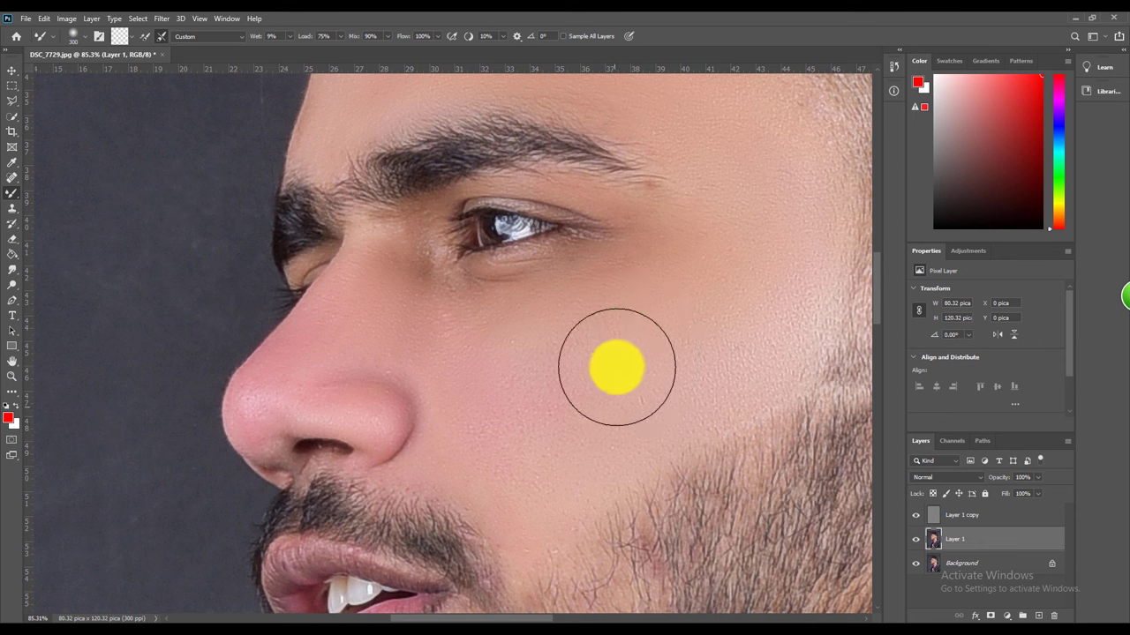
key("bracketleft")
scroll(529, 353, "down", 5)
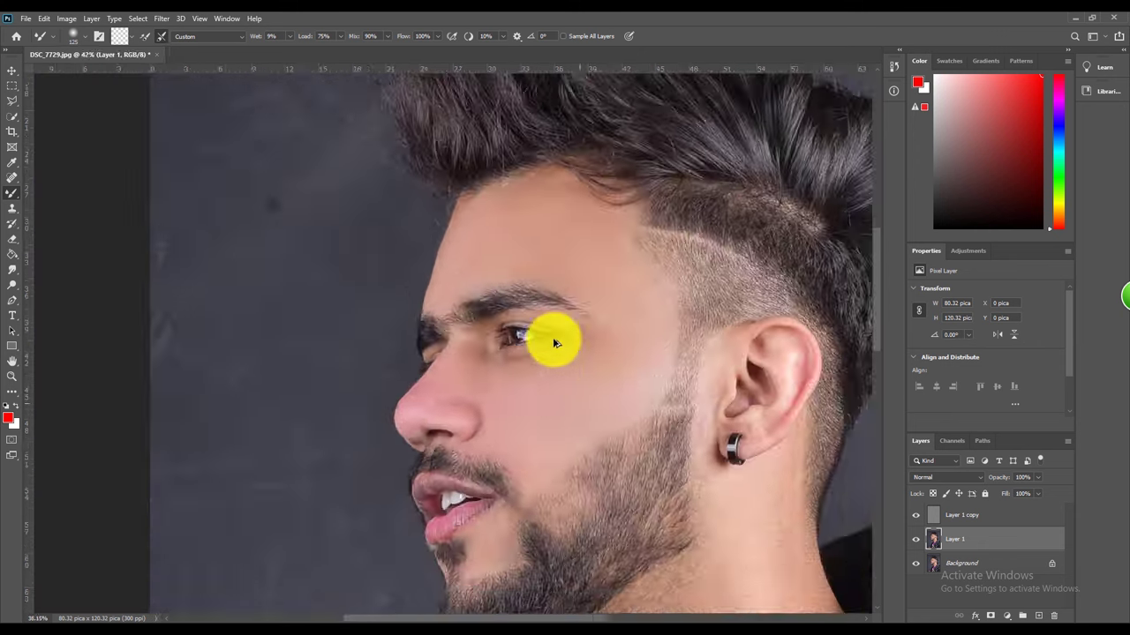
scroll(494, 300, "down", 3)
scroll(428, 263, "up", 5)
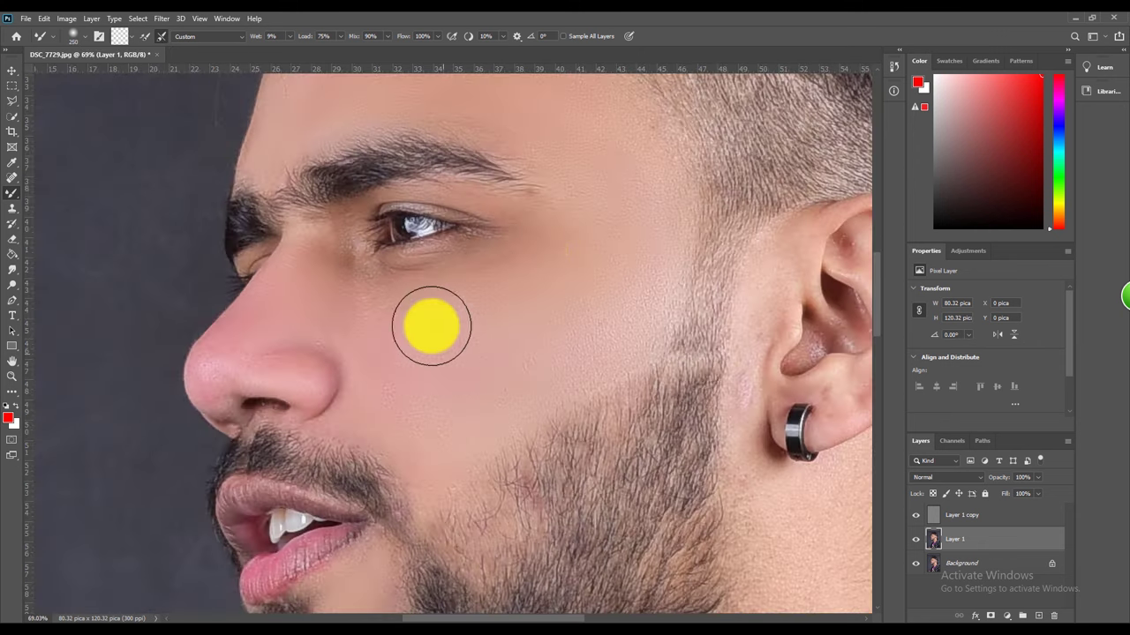
key("bracketleft")
key("bracketleft")
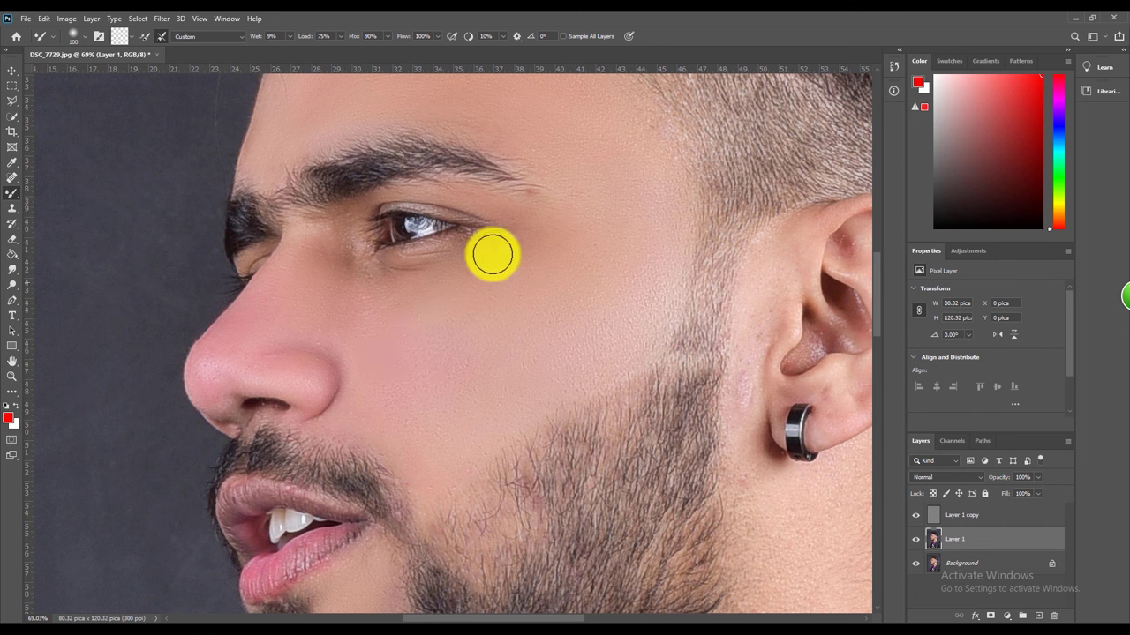
key("bracketright")
Smooth the cheek out toward the ear, in front of the sideburn
scroll(492, 290, "down", 1)
scroll(471, 244, "down", 3)
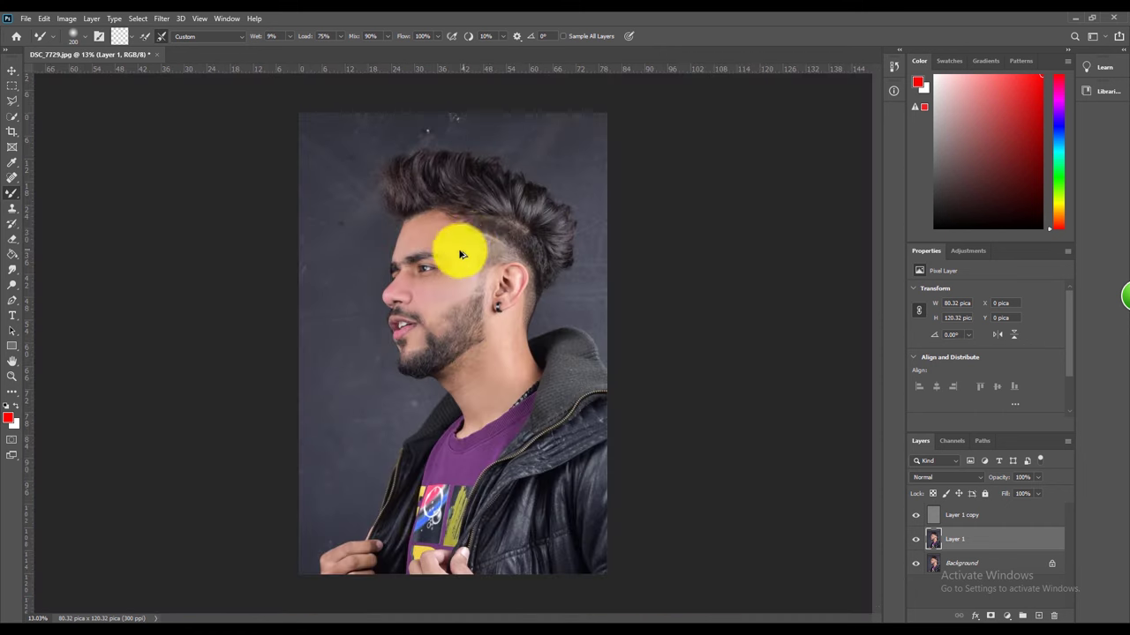
scroll(456, 252, "up", 4)
key("bracketright")
key("bracketright")
key("bracketleft")
key("bracketleft")
key("bracketleft")
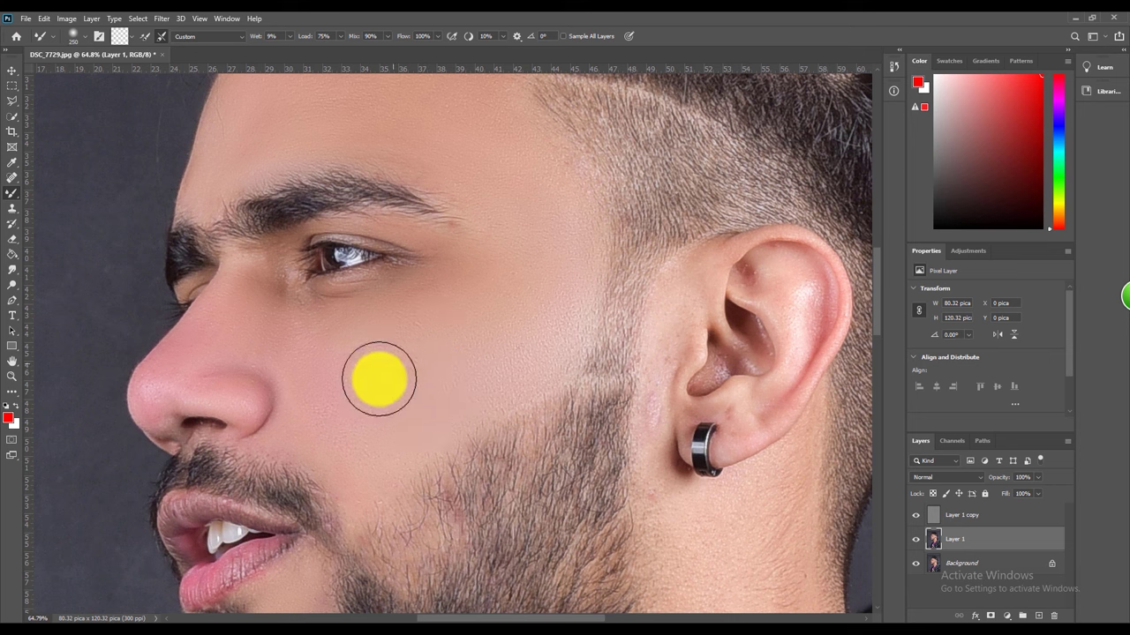
scroll(497, 222, "down", 3)
scroll(486, 239, "up", 1)
scroll(391, 273, "up", 2)
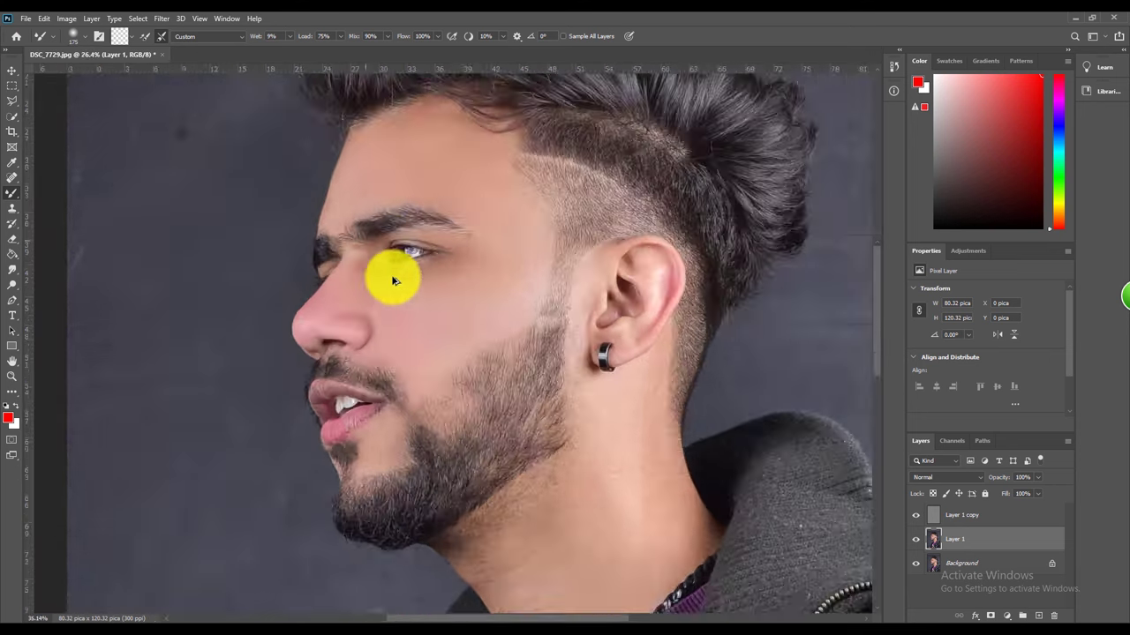
scroll(391, 308, "up", 1)
scroll(553, 235, "down", 3)
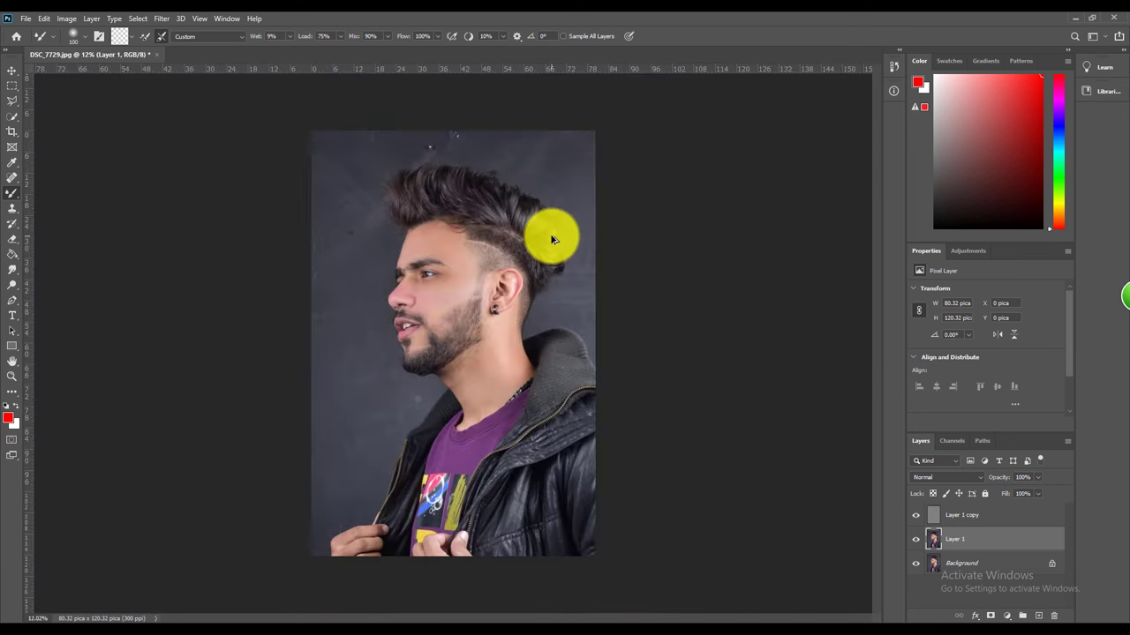
scroll(504, 259, "up", 3)
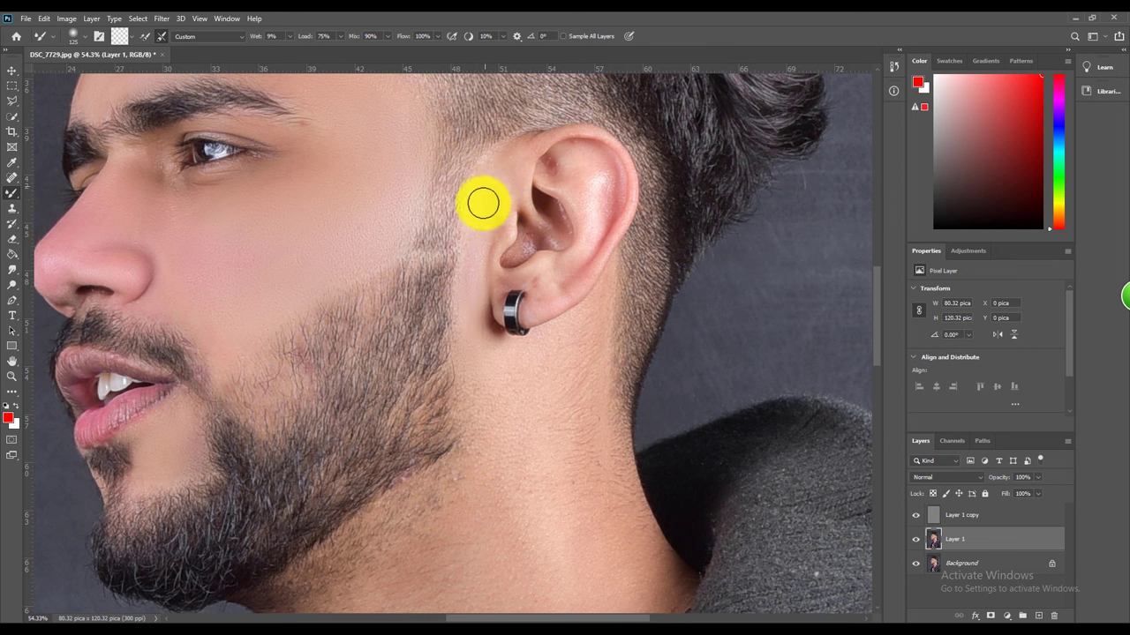
Move down to the neck and blend its broad skin areas with larger strokes
scroll(490, 256, "down", 2)
key("bracketright")
key("bracketright")
key("bracketright")
scroll(529, 313, "down", 2)
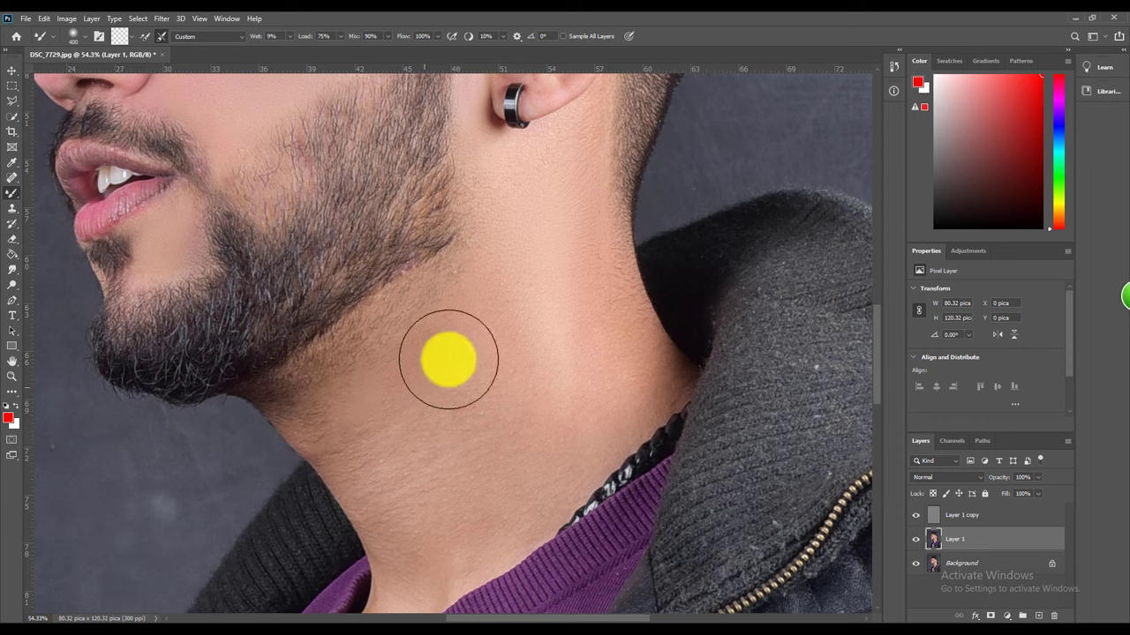
scroll(406, 397, "down", 1)
scroll(406, 442, "down", 1)
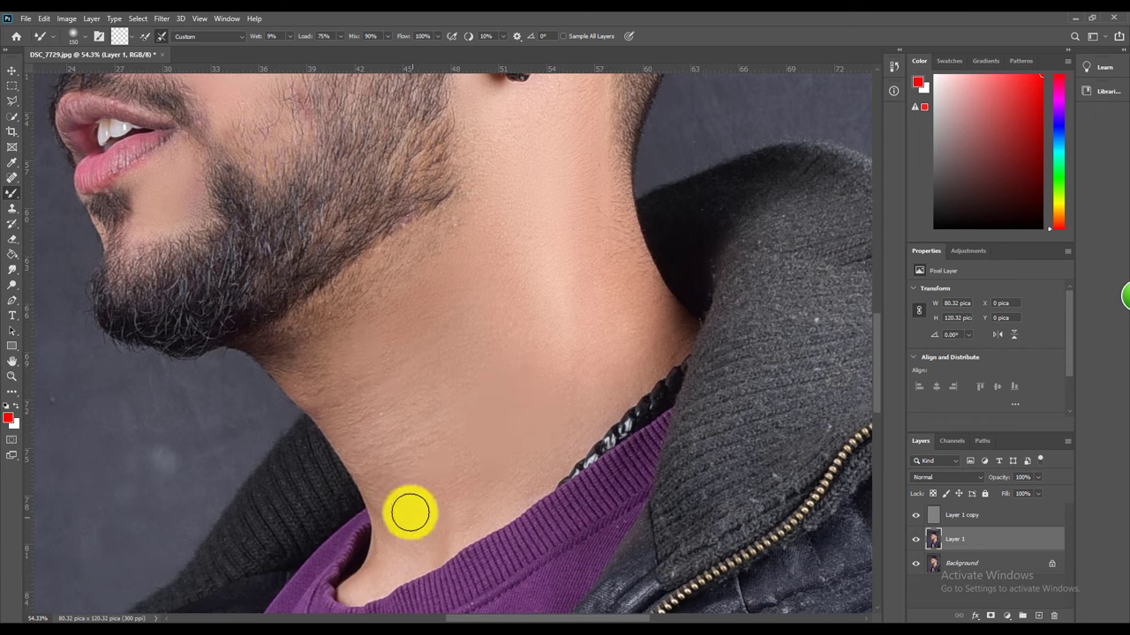
key("bracketright")
key("bracketright")
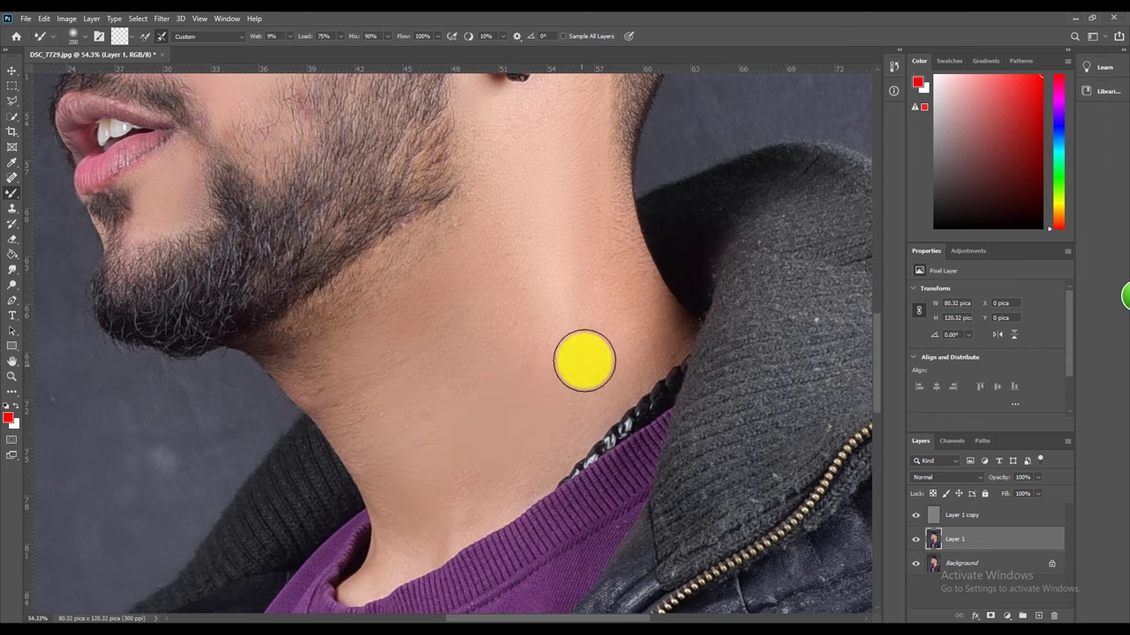
Smooth the tighter neck areas and the skin below the ear with smaller strokes
key("bracketleft")
scroll(529, 317, "up", 1)
key("bracketleft")
key("bracketleft")
scroll(406, 371, "down", 1)
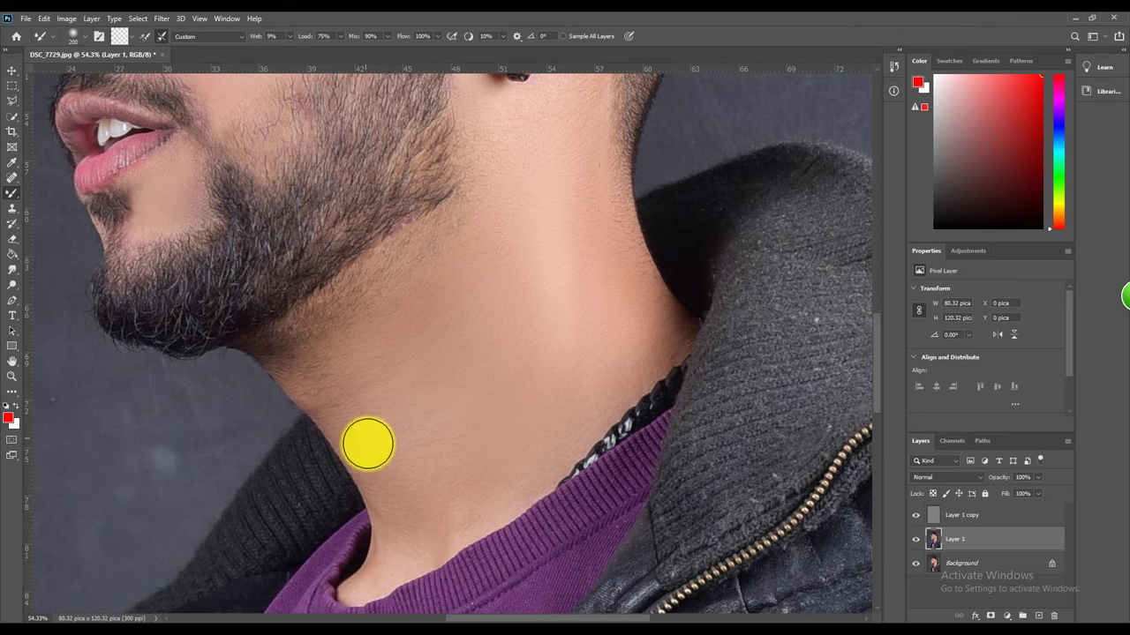
scroll(618, 265, "up", 2)
key("bracketleft")
key("bracketleft")
key("bracketright")
scroll(597, 215, "down", 2)
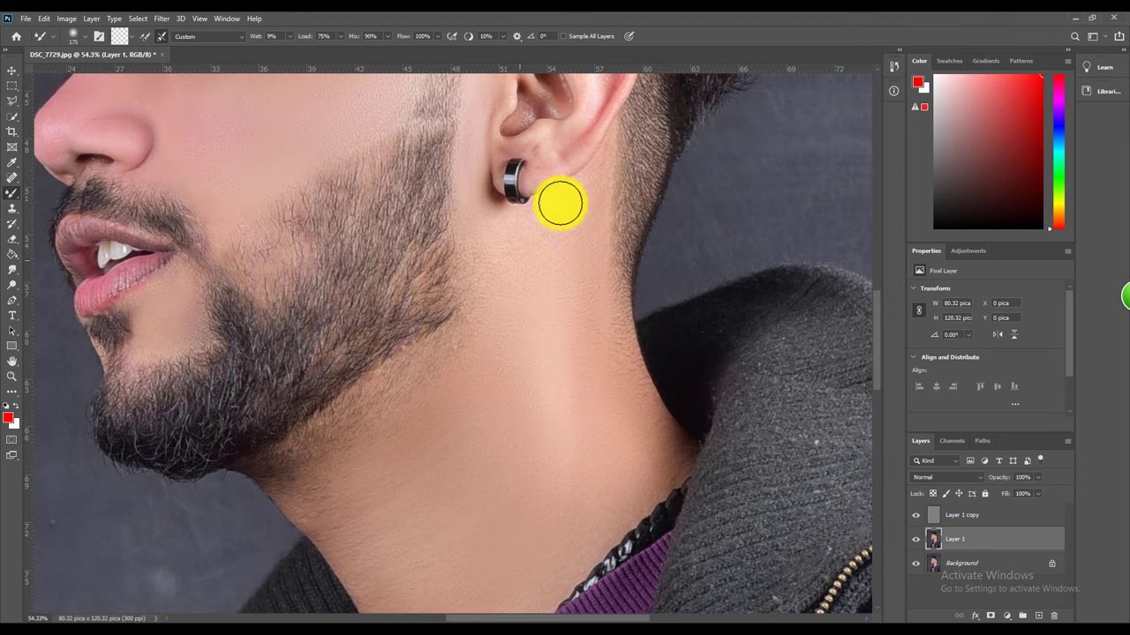
scroll(444, 297, "down", 3)
scroll(494, 279, "down", 2)
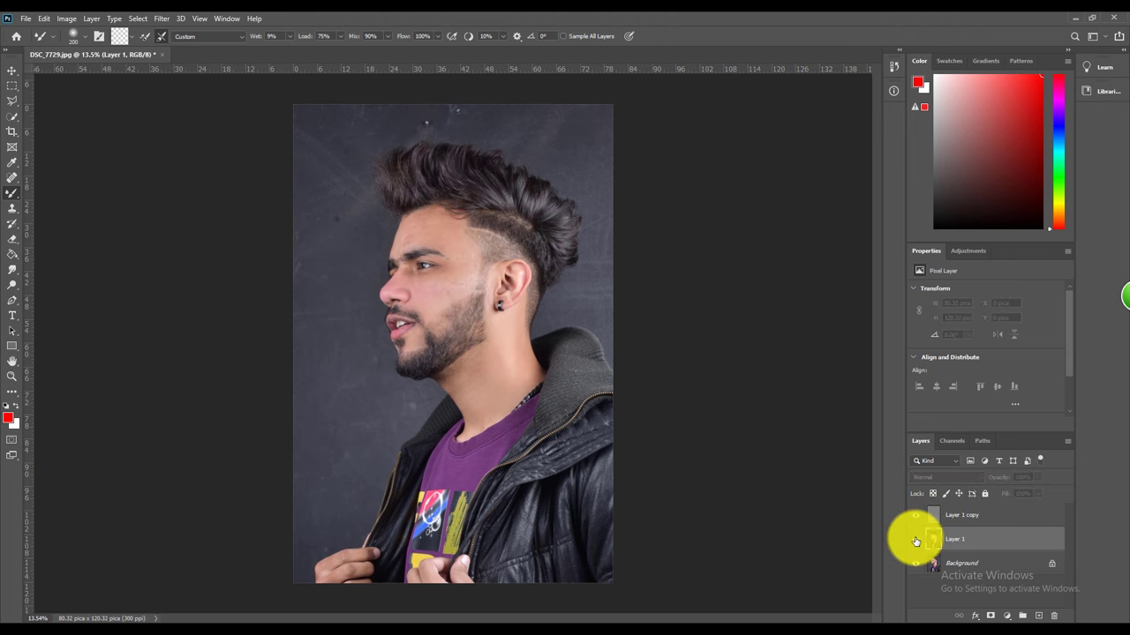
Zoom in and touch up the cheek and forehead skin with the Mixer Brush
scroll(381, 285, "up", 1)
scroll(431, 242, "up", 5)
scroll(380, 259, "up", 4)
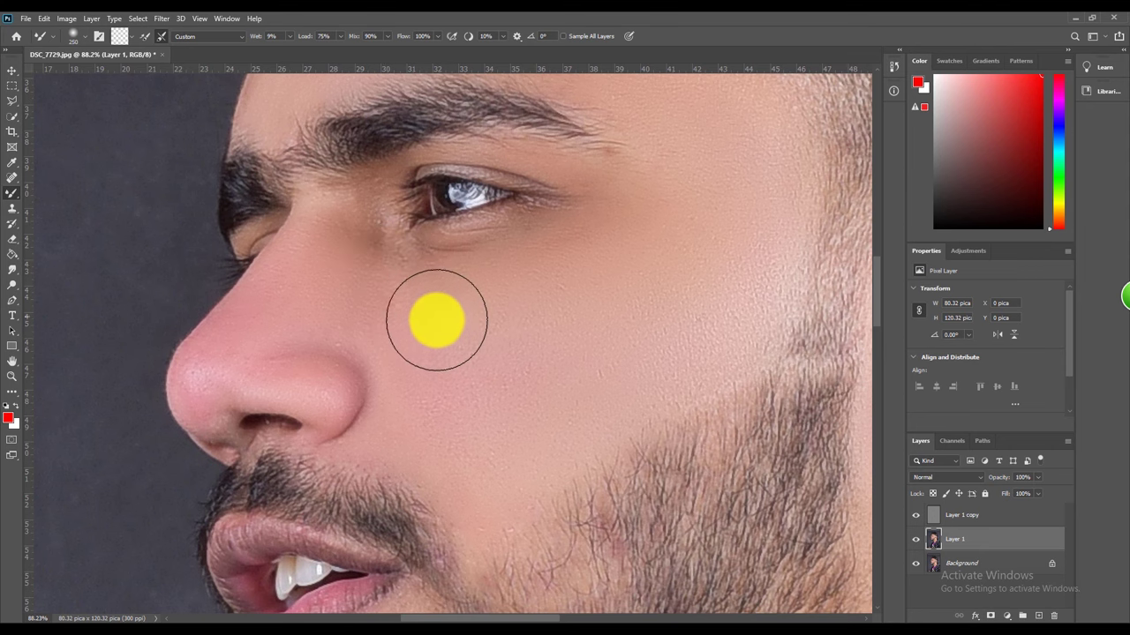
scroll(467, 383, "down", 3)
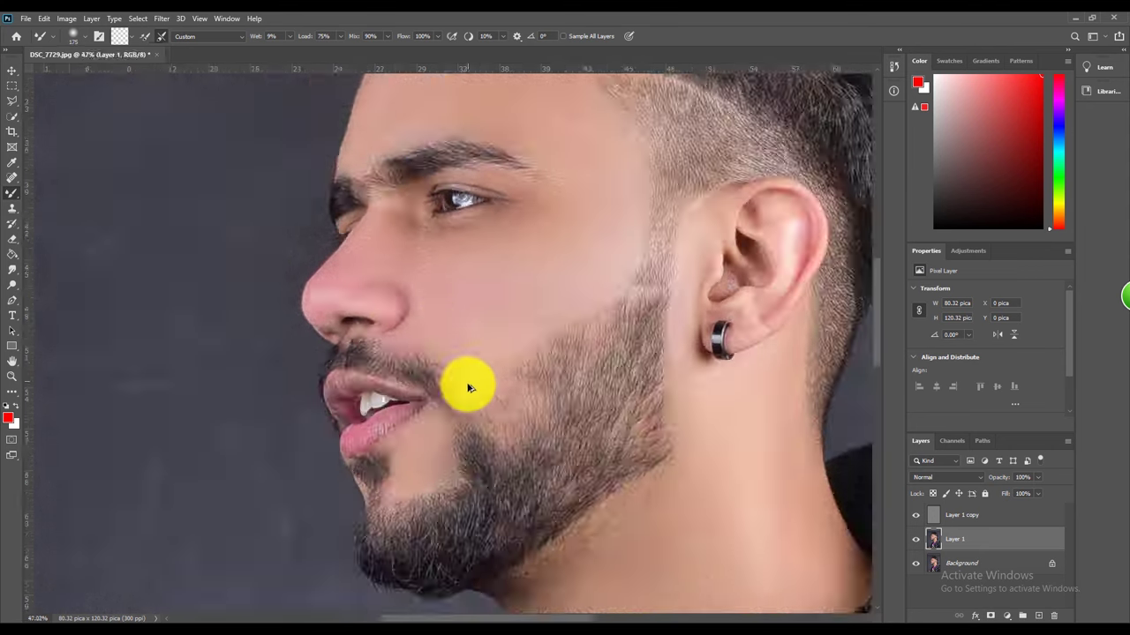
scroll(473, 373, "up", 1)
scroll(542, 244, "down", 3)
scroll(402, 303, "up", 3)
scroll(402, 302, "up", 2)
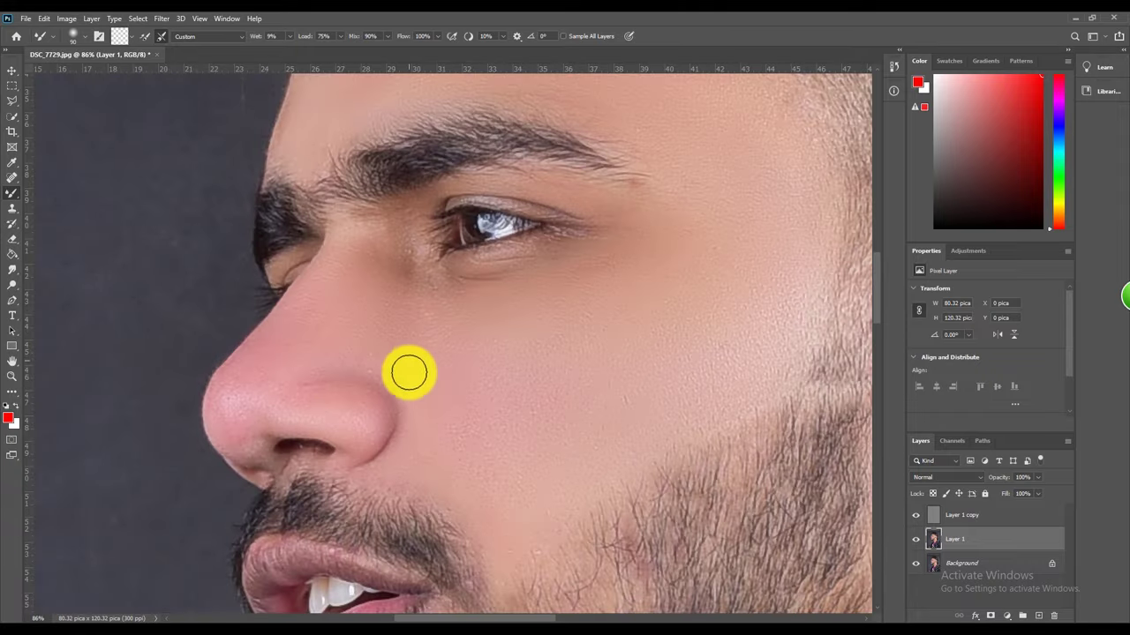
scroll(474, 309, "down", 3)
scroll(481, 353, "up", 3)
scroll(487, 374, "down", 3)
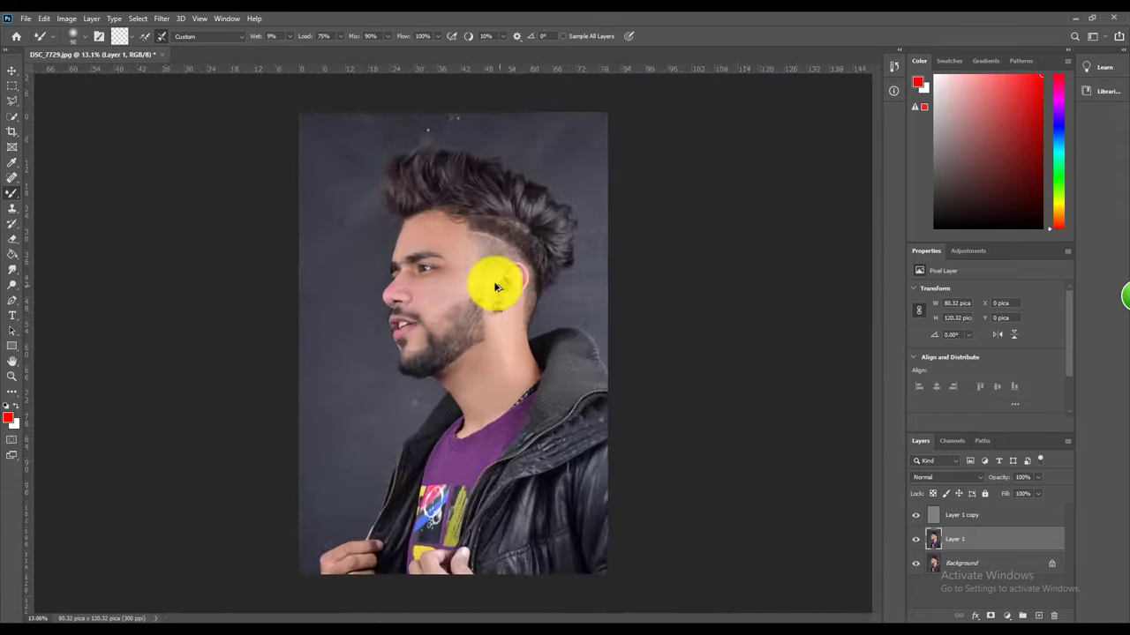
scroll(495, 283, "up", 3)
scroll(419, 340, "down", 1)
scroll(453, 295, "down", 3)
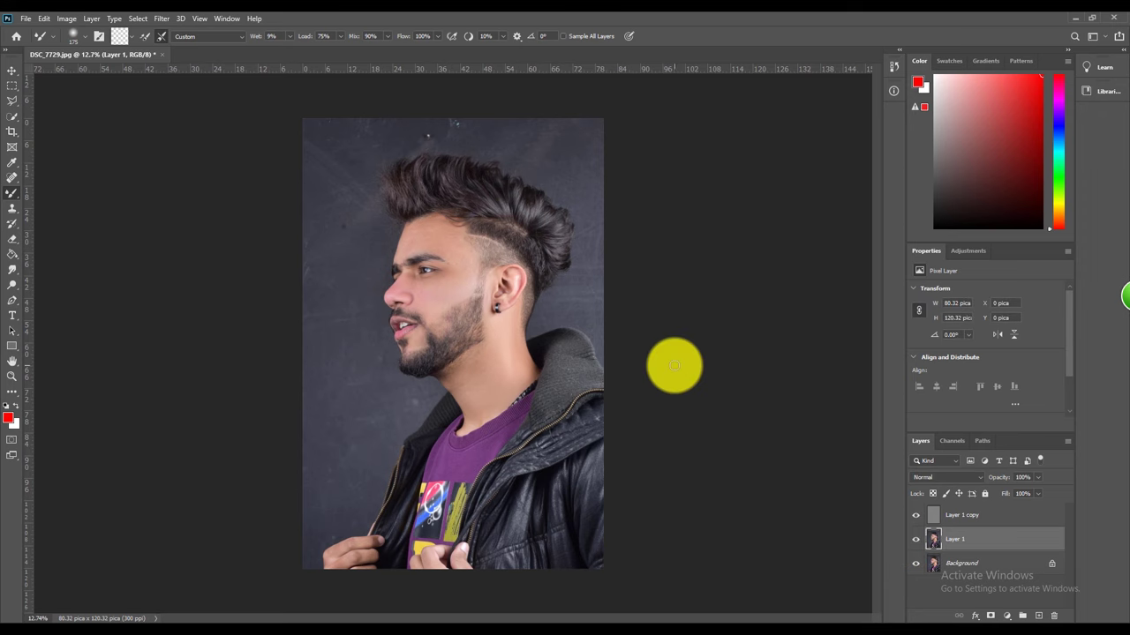
Zoom out to check the evenly smoothed portrait
scroll(618, 353, "up", 2)
scroll(495, 265, "up", 3)
scroll(459, 265, "up", 3)
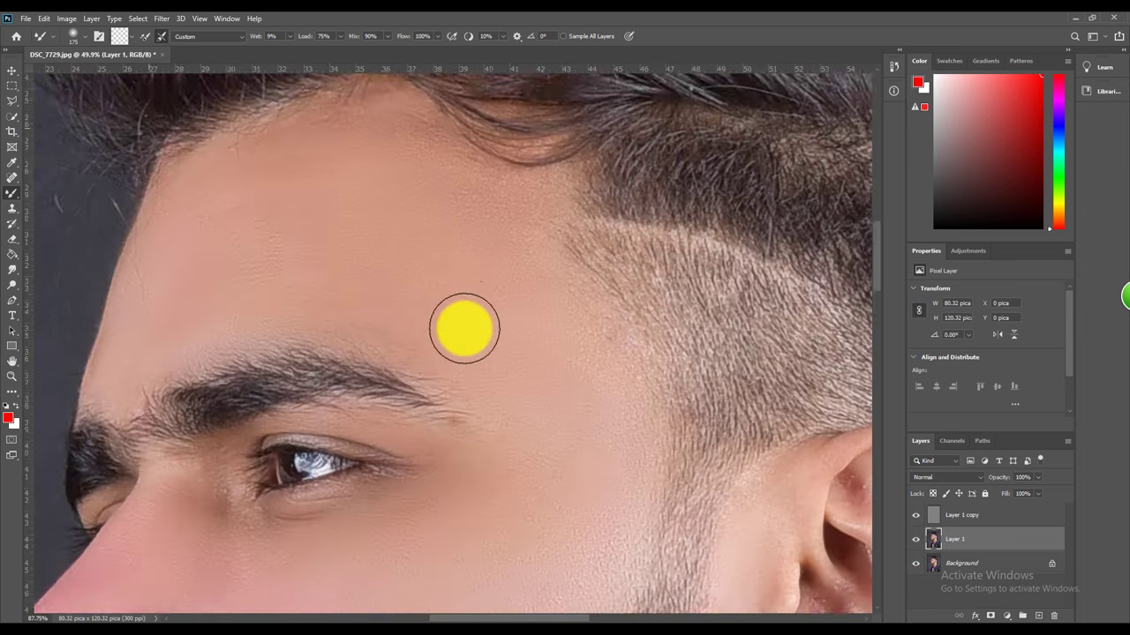
scroll(469, 294, "down", 1)
scroll(467, 290, "down", 3)
scroll(479, 291, "down", 2)
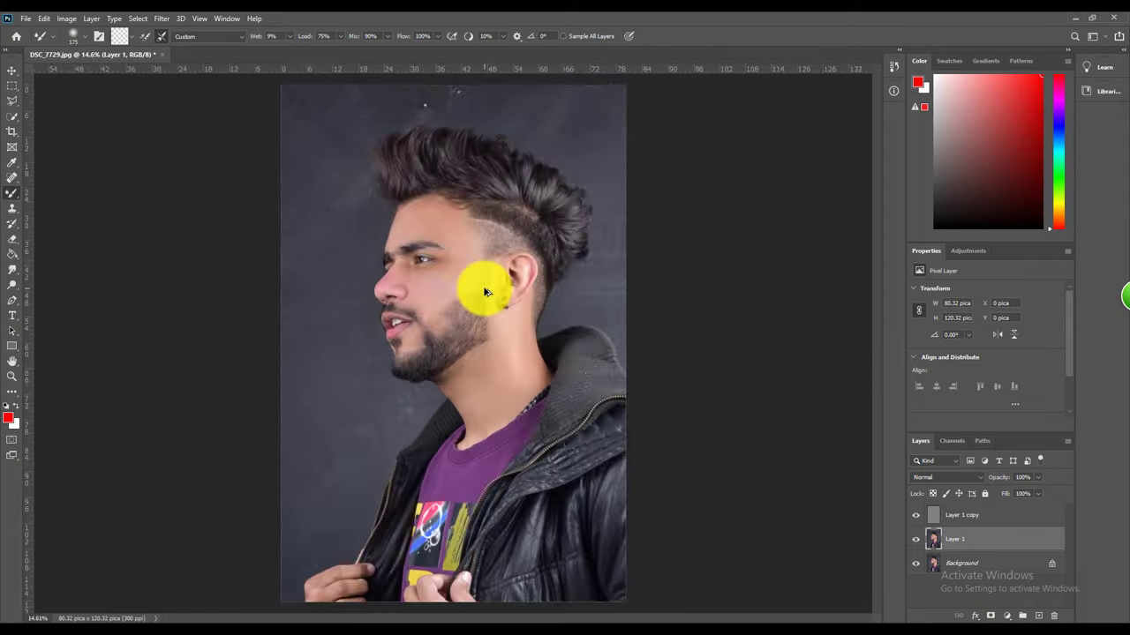
scroll(484, 290, "down", 1)
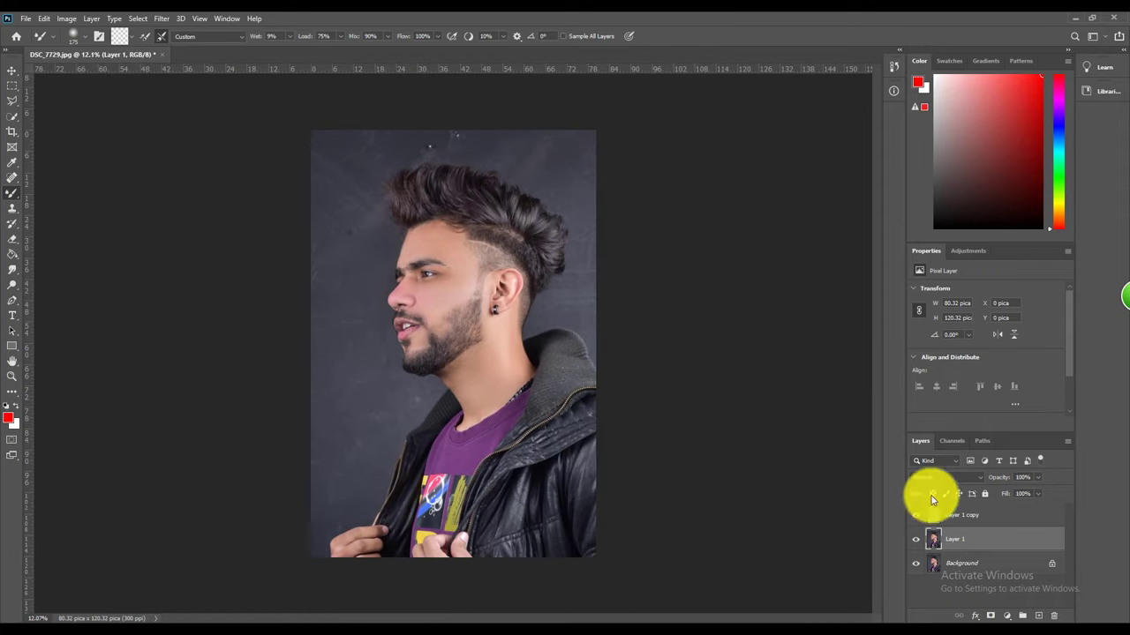
Merge the three portrait layers into a single Background layer with Ctrl+Shift+E
scroll(474, 244, "up", 1)
scroll(472, 261, "down", 2)
scroll(471, 261, "up", 1)
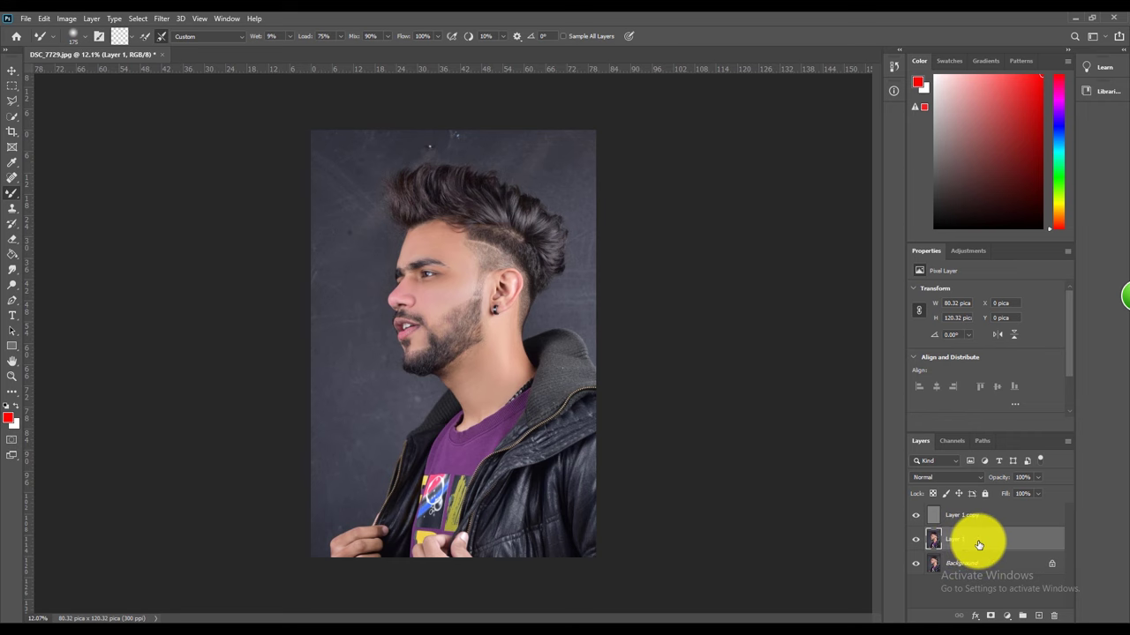
key("ctrl+shift+e")
Choose the Quick Selection tool for selecting the subject
scroll(495, 291, "up", 1)
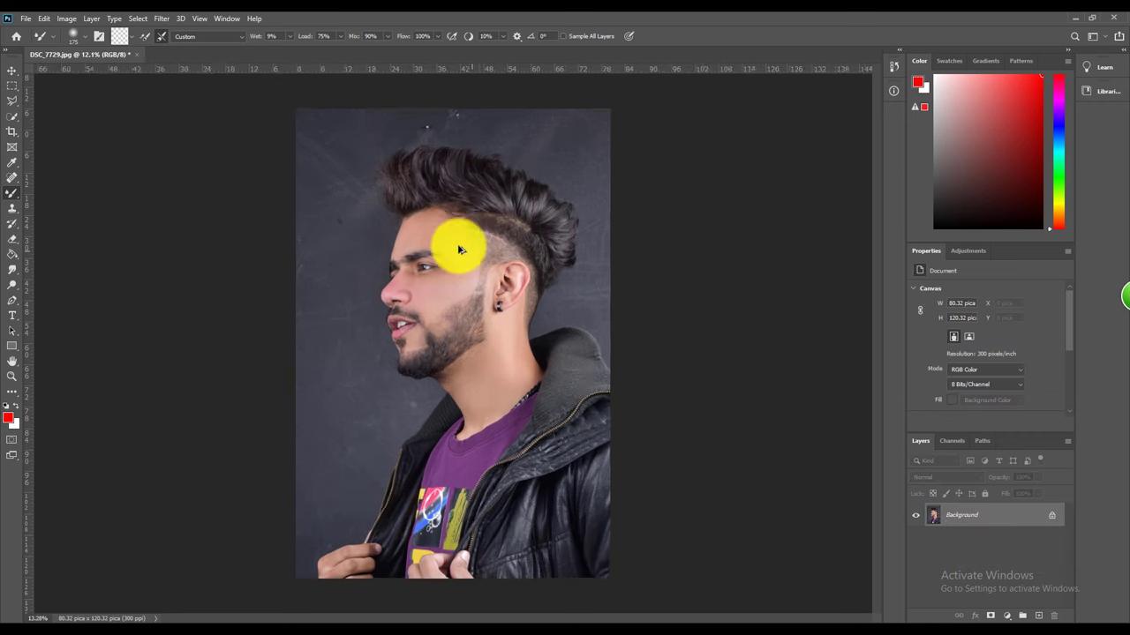
scroll(462, 244, "up", 2)
scroll(504, 323, "down", 1)
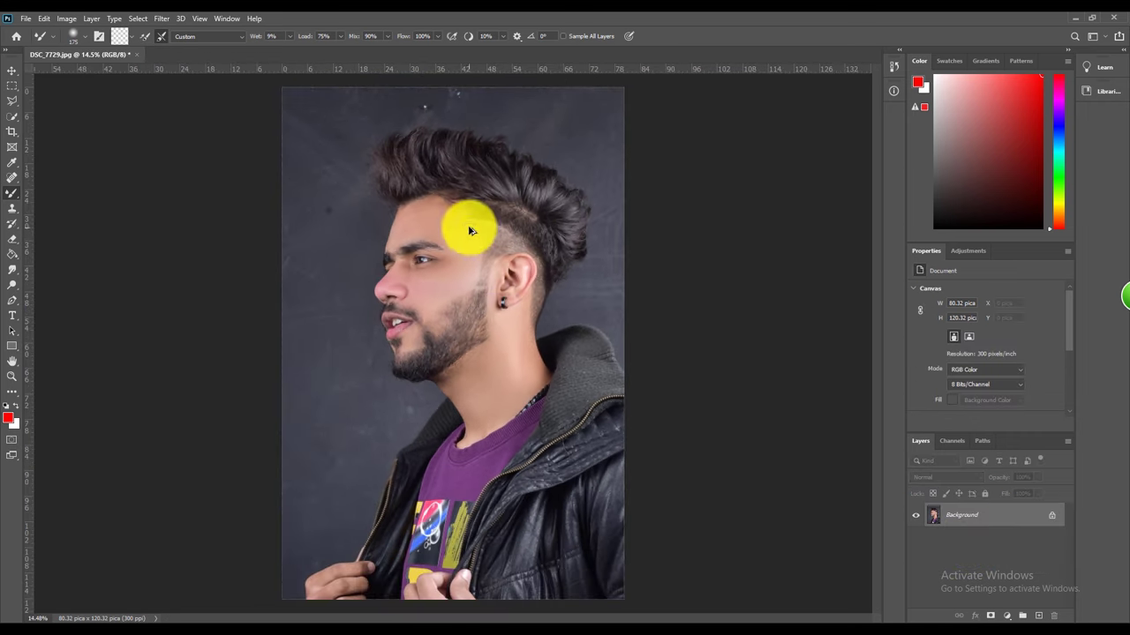
scroll(418, 252, "up", 2)
scroll(371, 229, "up", 1)
left_click(12, 115)
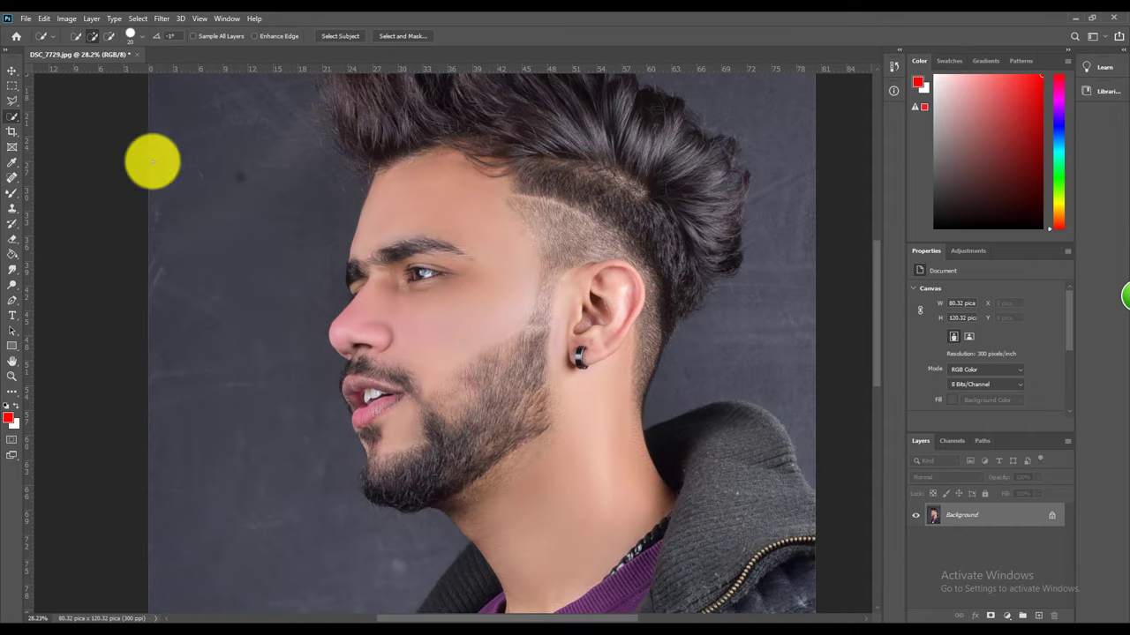
scroll(379, 221, "down", 1)
scroll(452, 224, "down", 1)
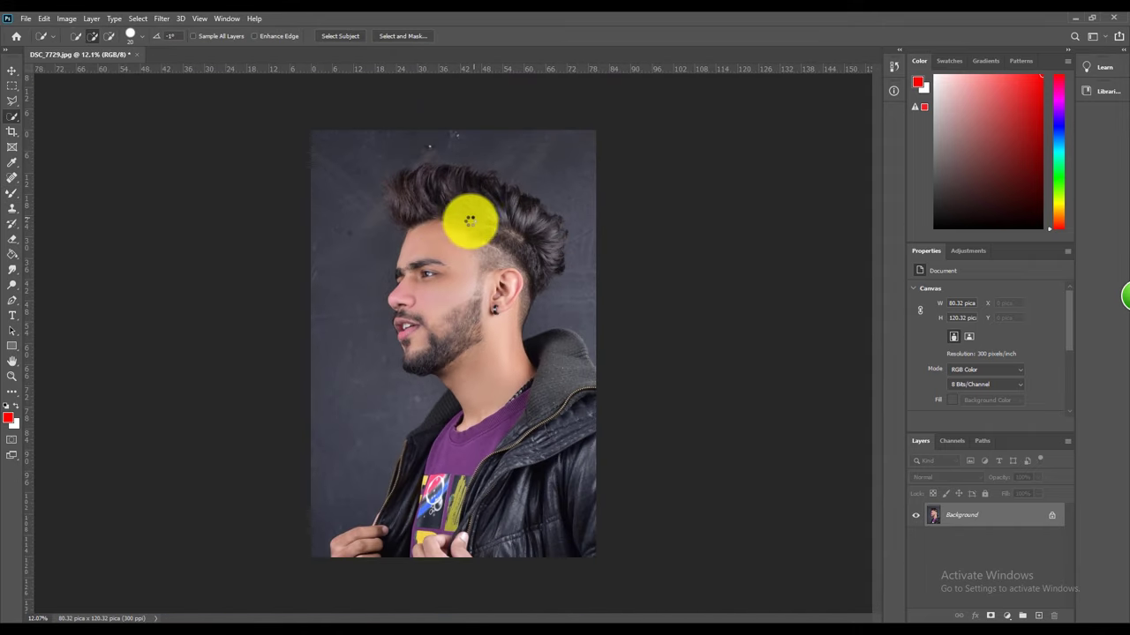
Open the Camera Raw Filter, zoom the preview on the face, and show the HSL Saturation controls
key("ctrl+shift+a")
mouse_move(208, 141)
left_mouse_down()
mouse_move(332, 320)
mouse_move(441, 428)
left_mouse_up()
left_click(691, 140)
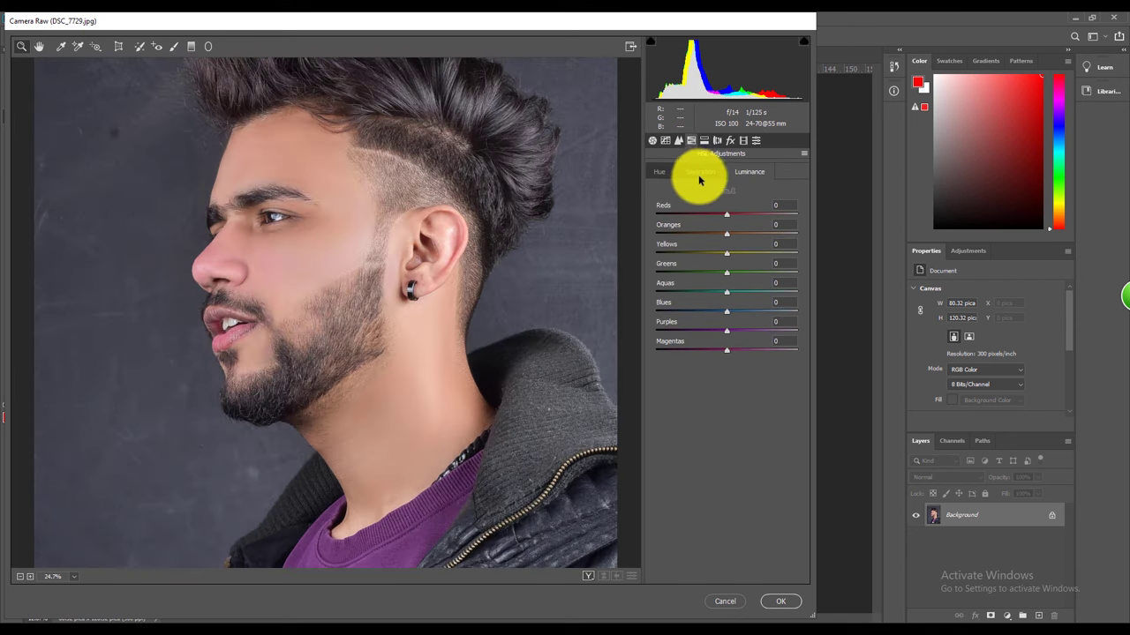
left_click(699, 177)
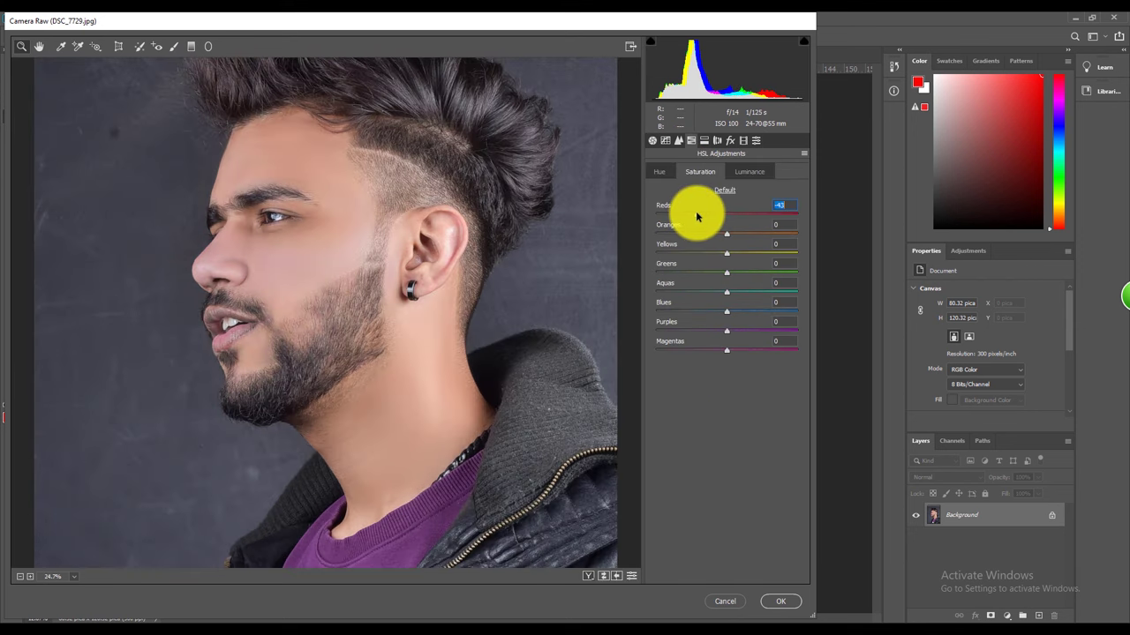
left_click_drag(153, 182, 499, 385)
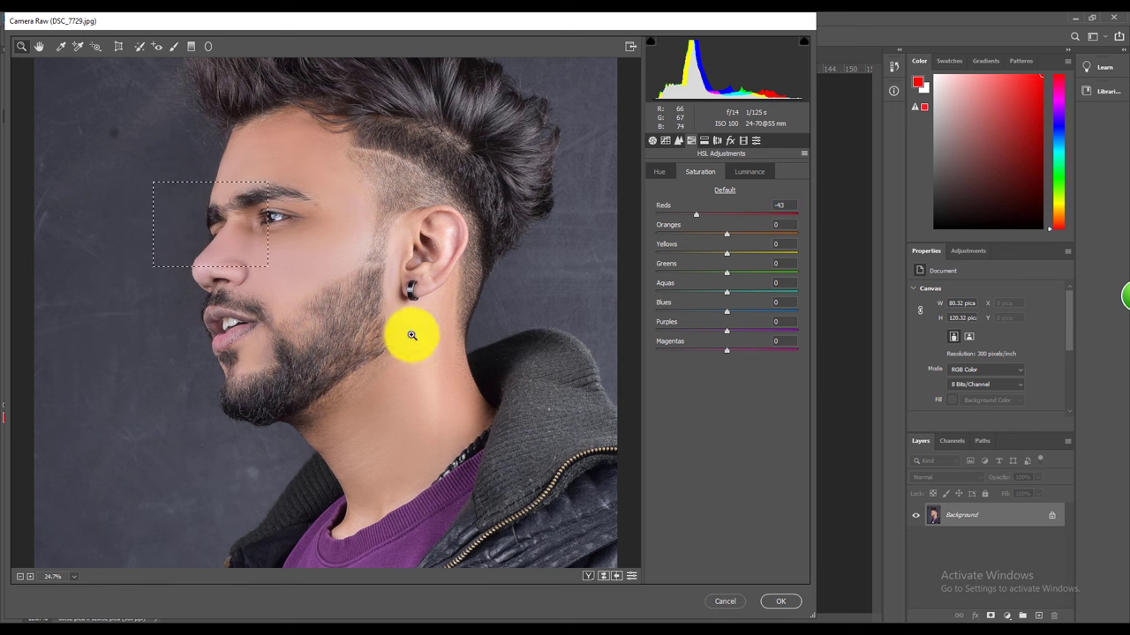
Set Reds saturation to -23 and Reds hue to +23, then apply the filter
scroll(476, 278, "down", 1)
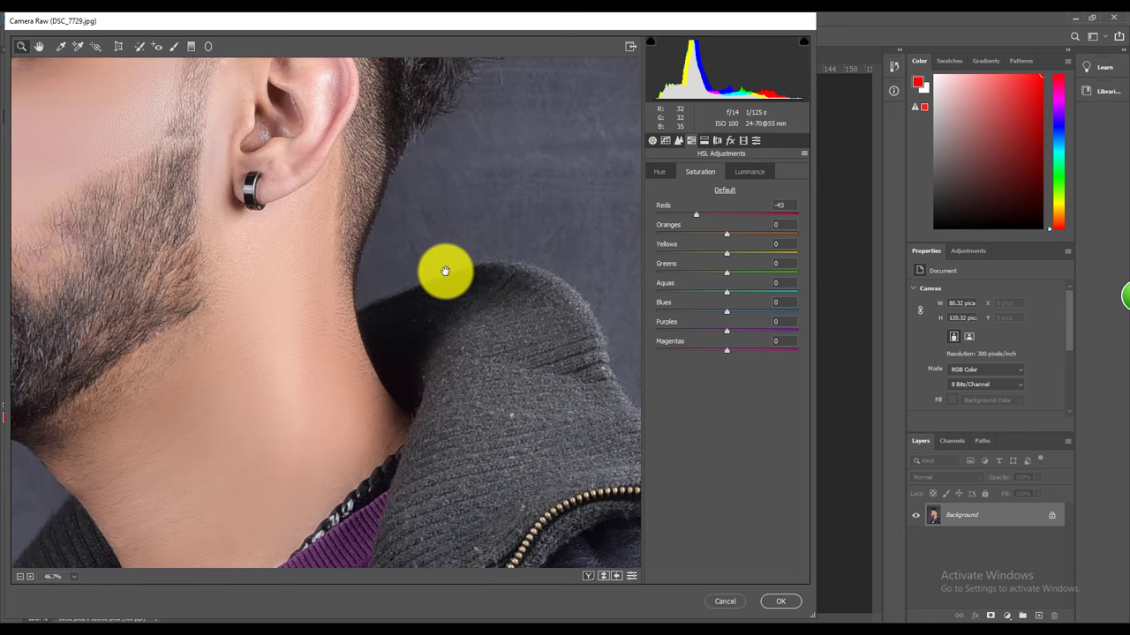
scroll(441, 270, "down", 1)
scroll(432, 266, "down", 1)
scroll(420, 266, "down", 1)
scroll(410, 266, "down", 1)
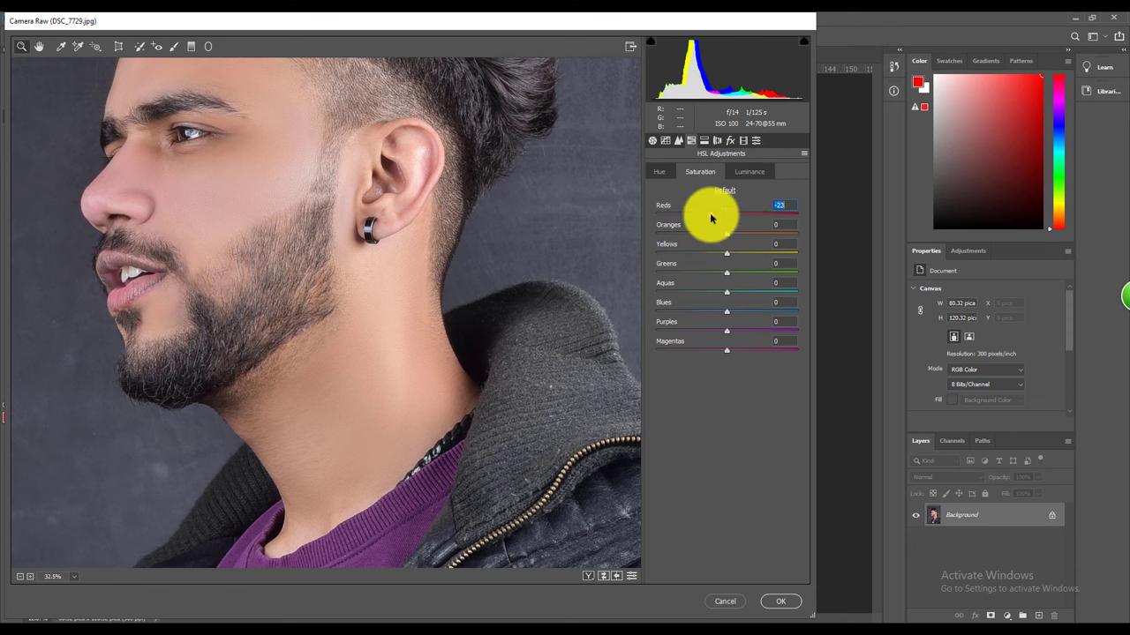
left_click(660, 172)
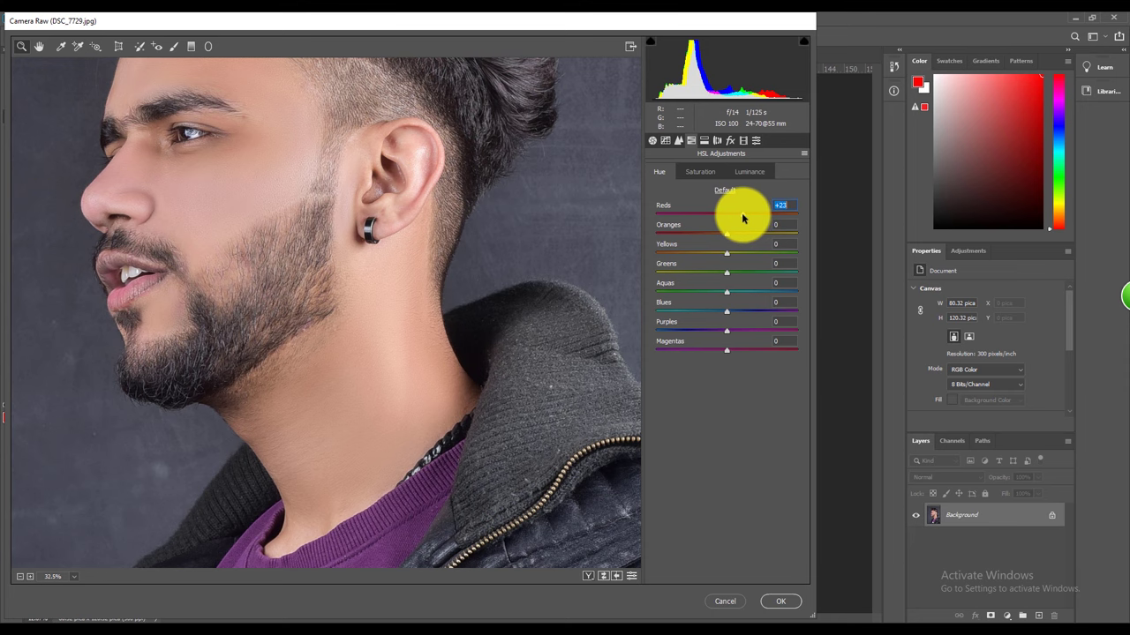
left_click(778, 601)
scroll(434, 265, "up", 2)
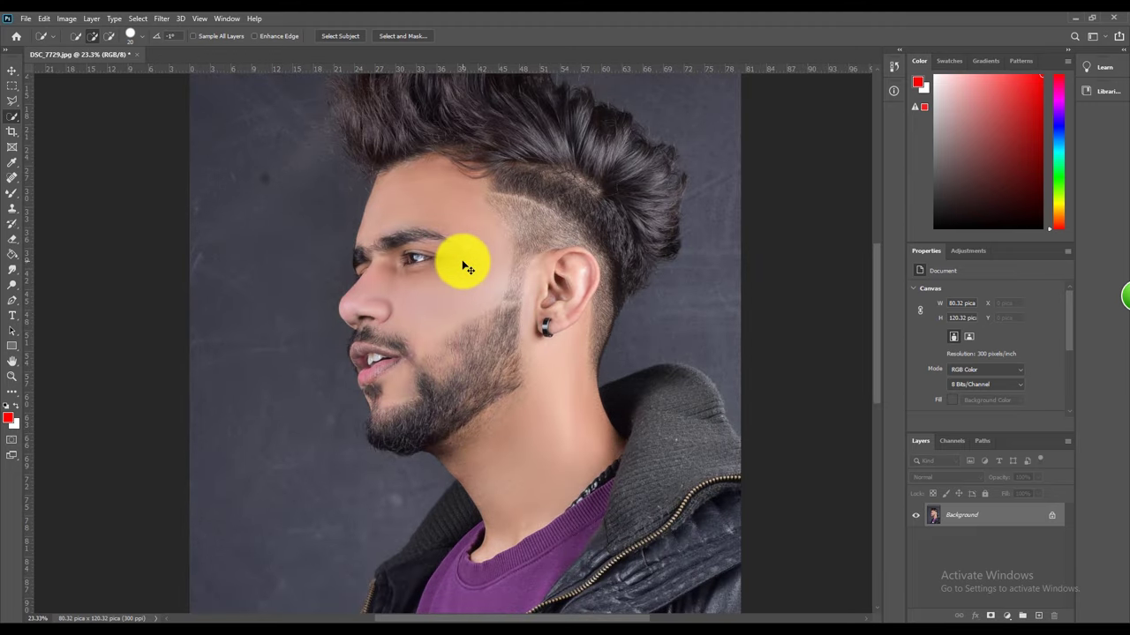
scroll(466, 266, "down", 2)
scroll(459, 252, "down", 2)
scroll(471, 245, "up", 3)
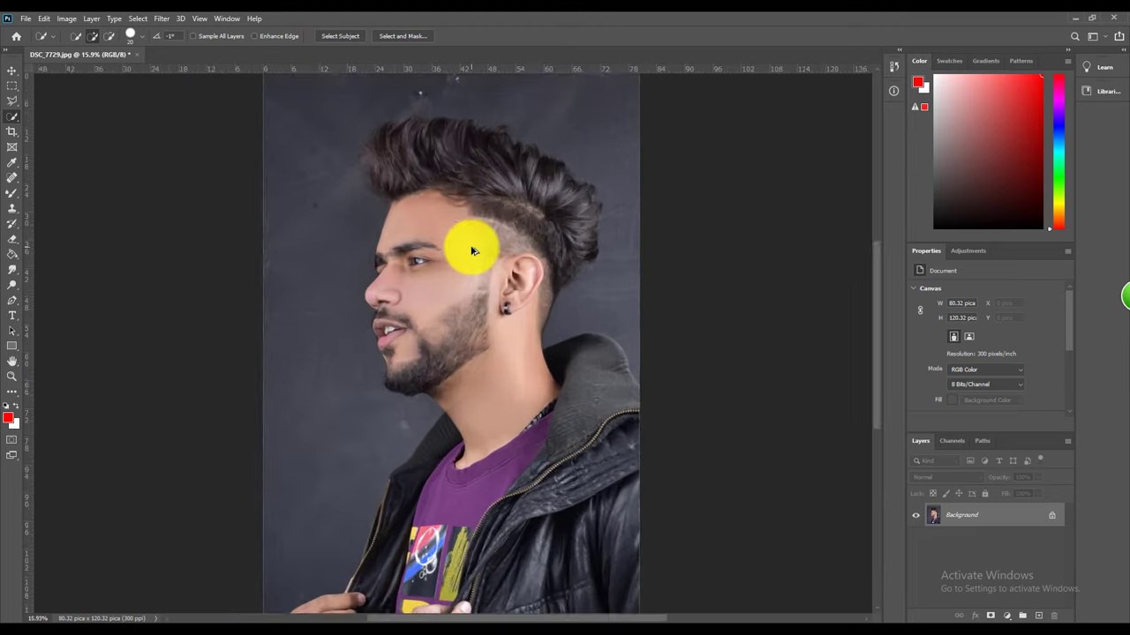
scroll(471, 250, "down", 2)
scroll(479, 202, "down", 1)
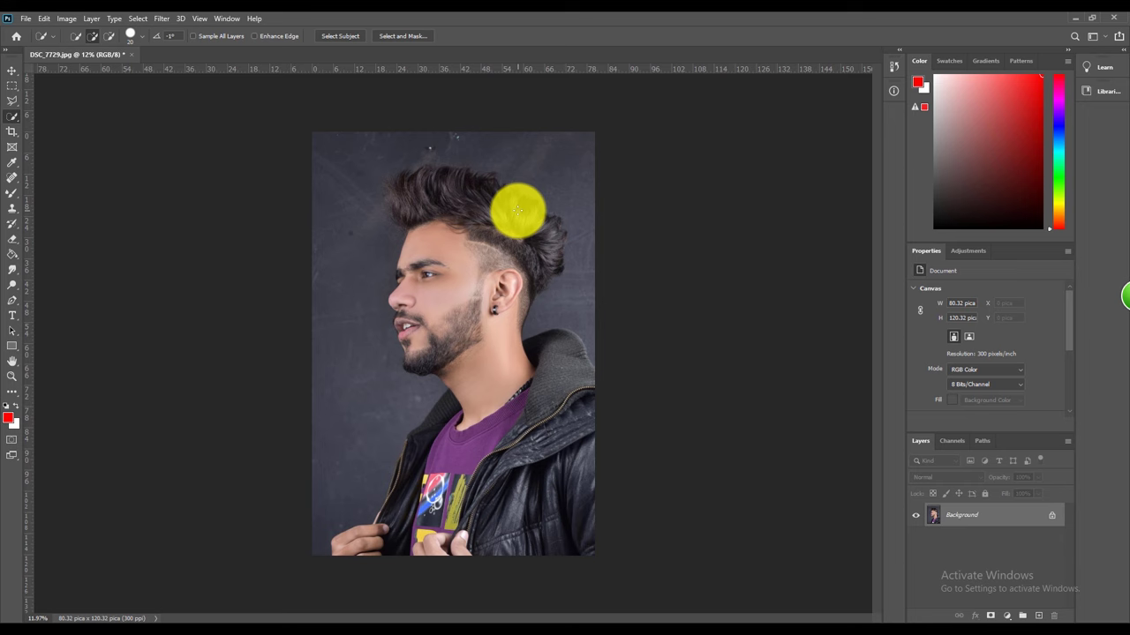
Open Liquify zoomed in on the head and hair, with the Forward Warp tool active
key("ctrl+shift+x")
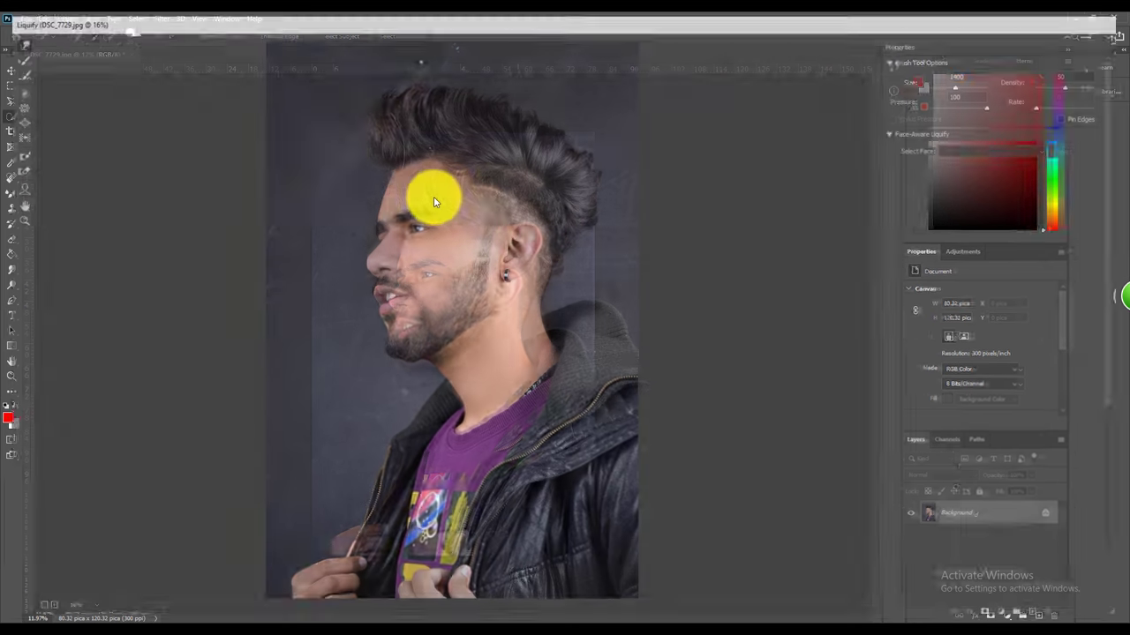
left_click(17, 219)
left_click_drag(284, 70, 697, 402)
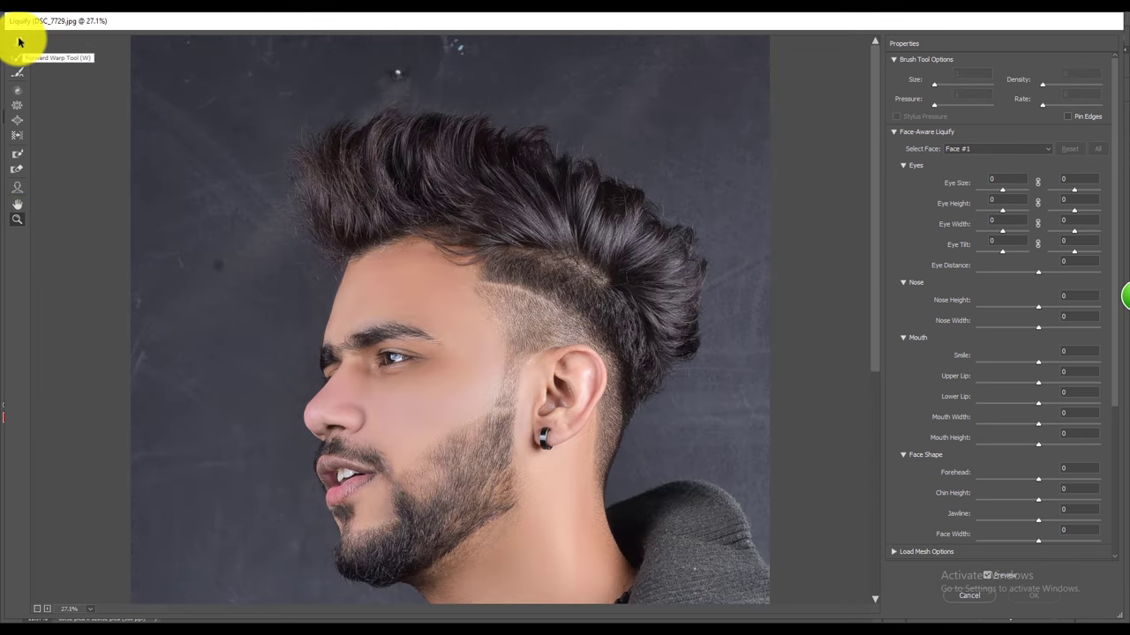
left_click(19, 42)
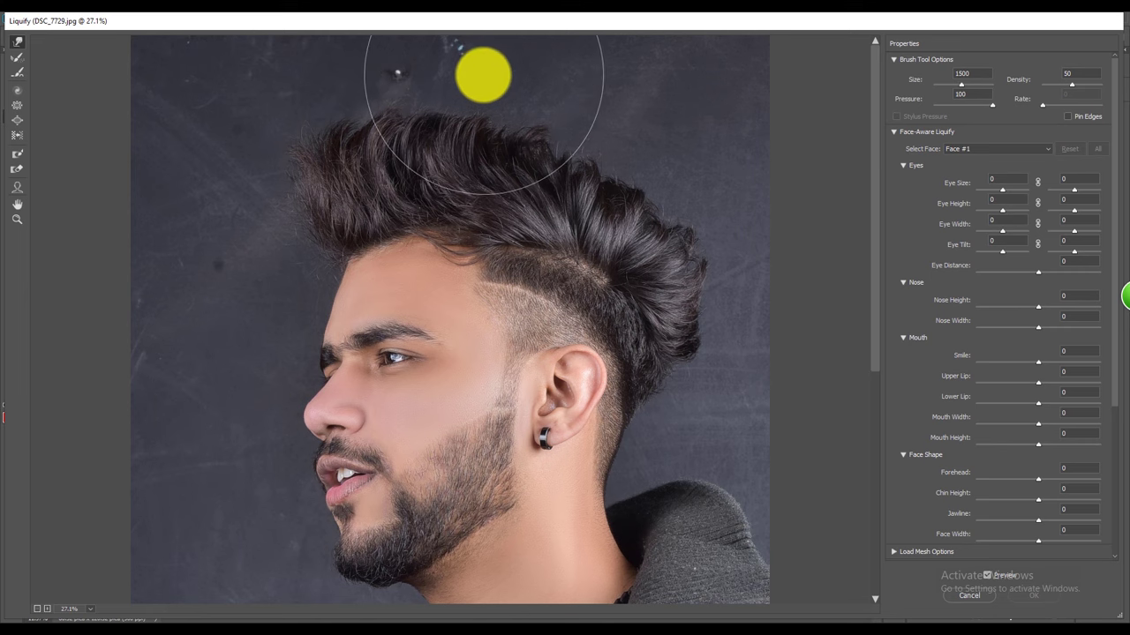
Set the warp brush to 900 and push the top of the hair into shape
key("bracketright")
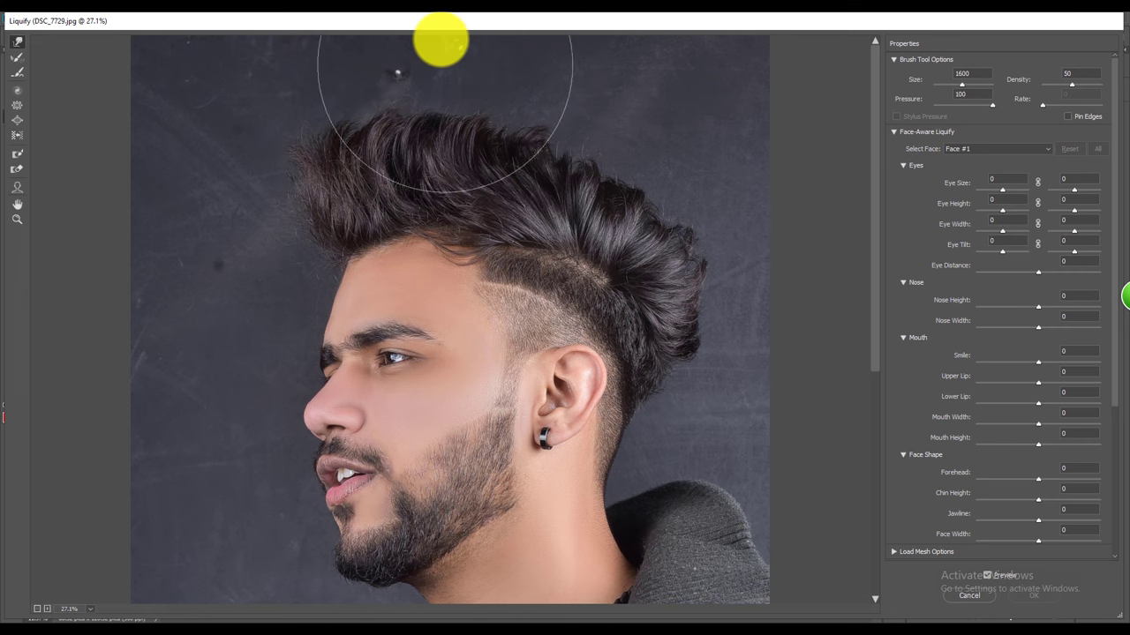
key("bracketleft")
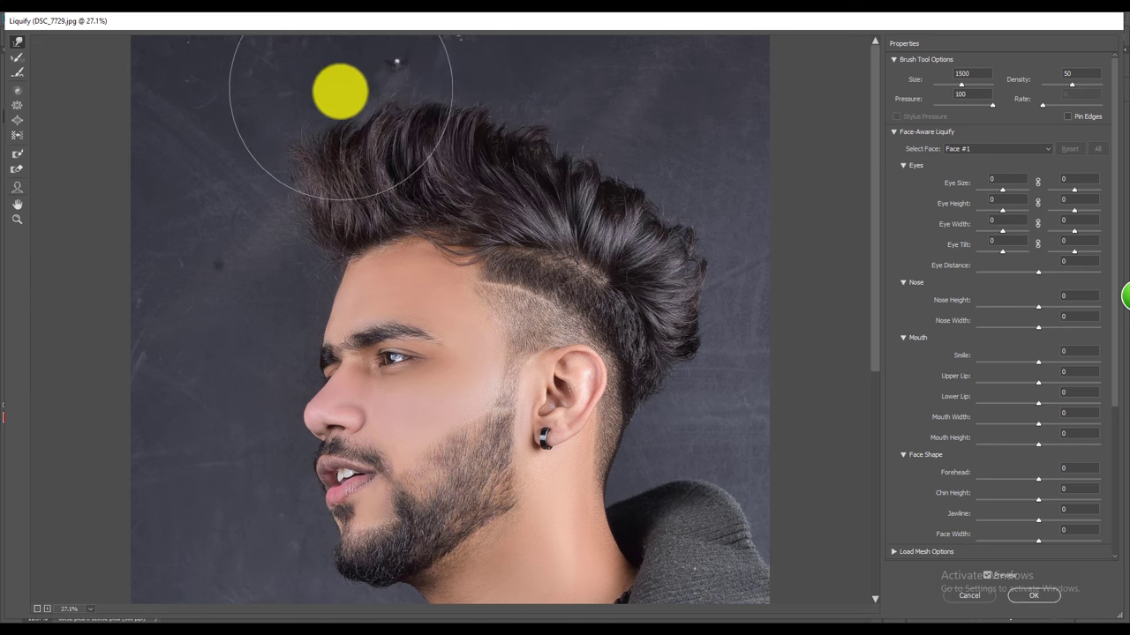
key("bracketleft")
key("bracketleft")
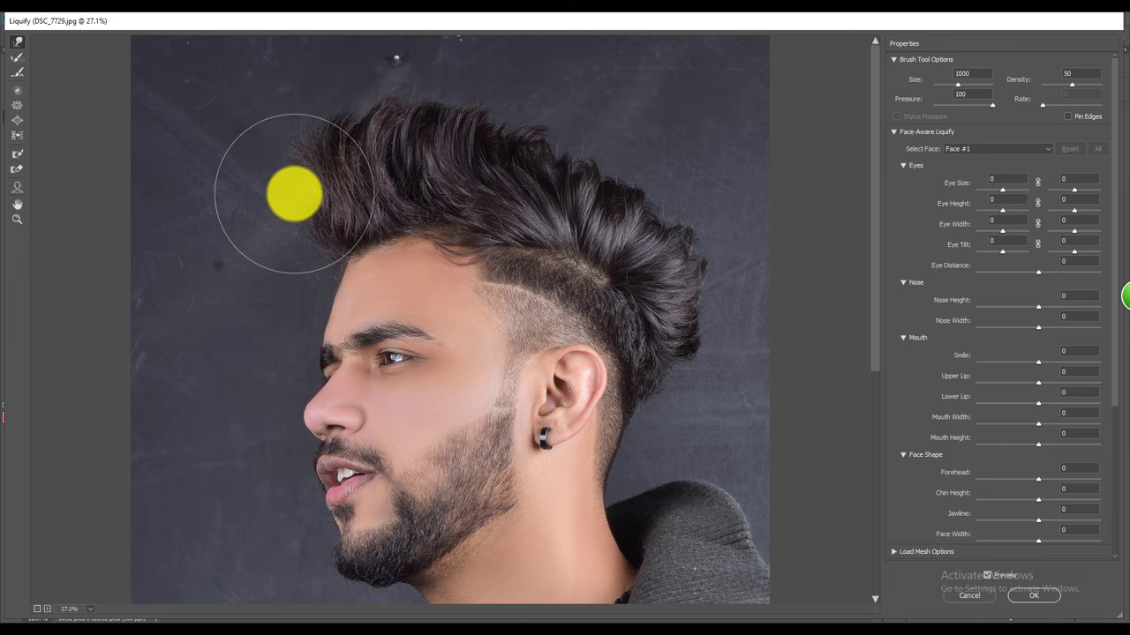
key("bracketleft")
key("bracketleft")
key("bracketleft")
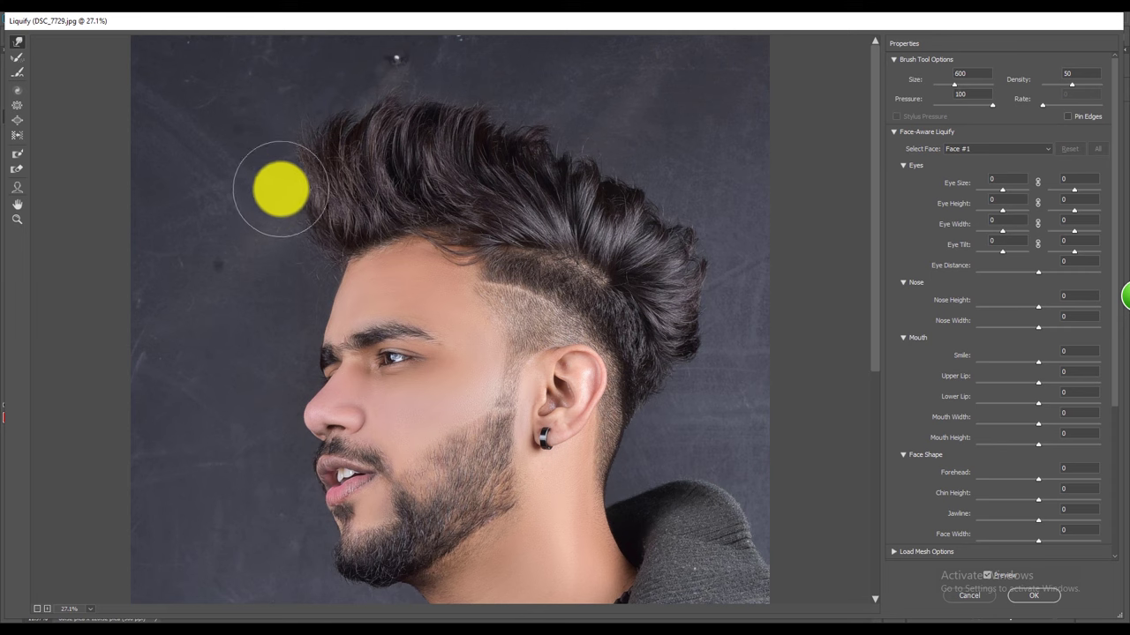
key("bracketright")
key("bracketright")
key("bracketright")
key("bracketright")
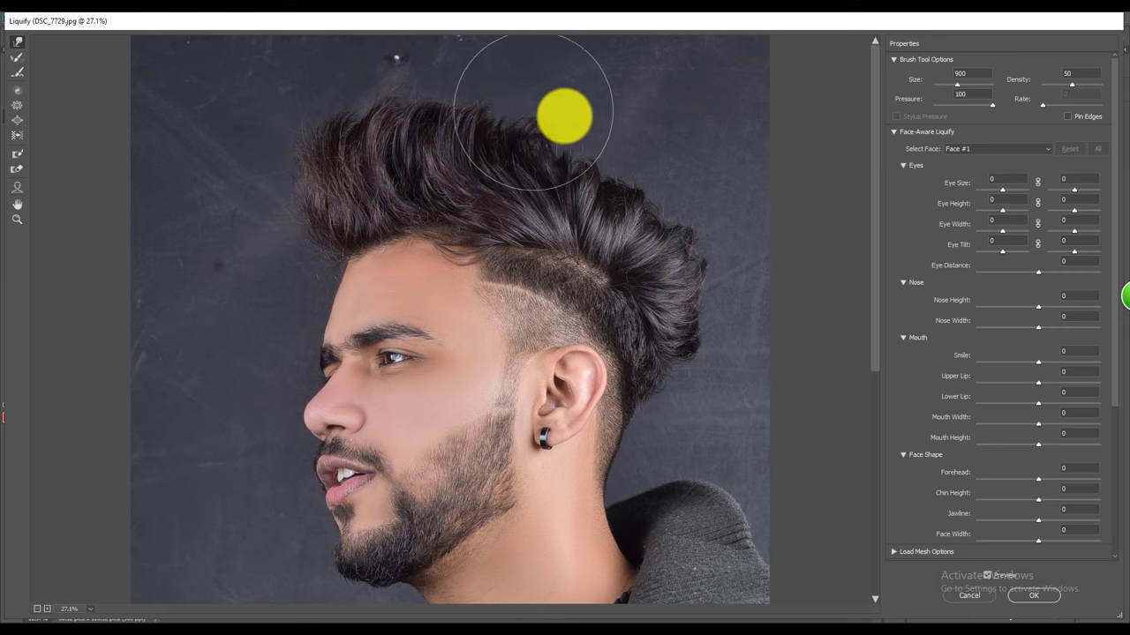
key("bracketright")
key("bracketright")
key("bracketright")
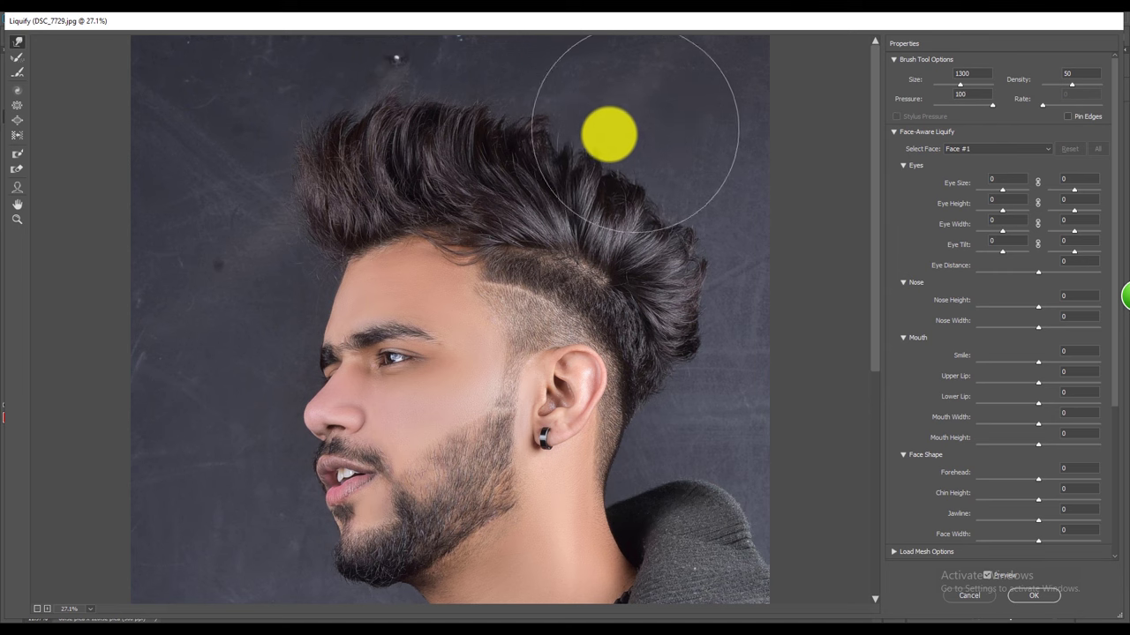
key("bracketleft")
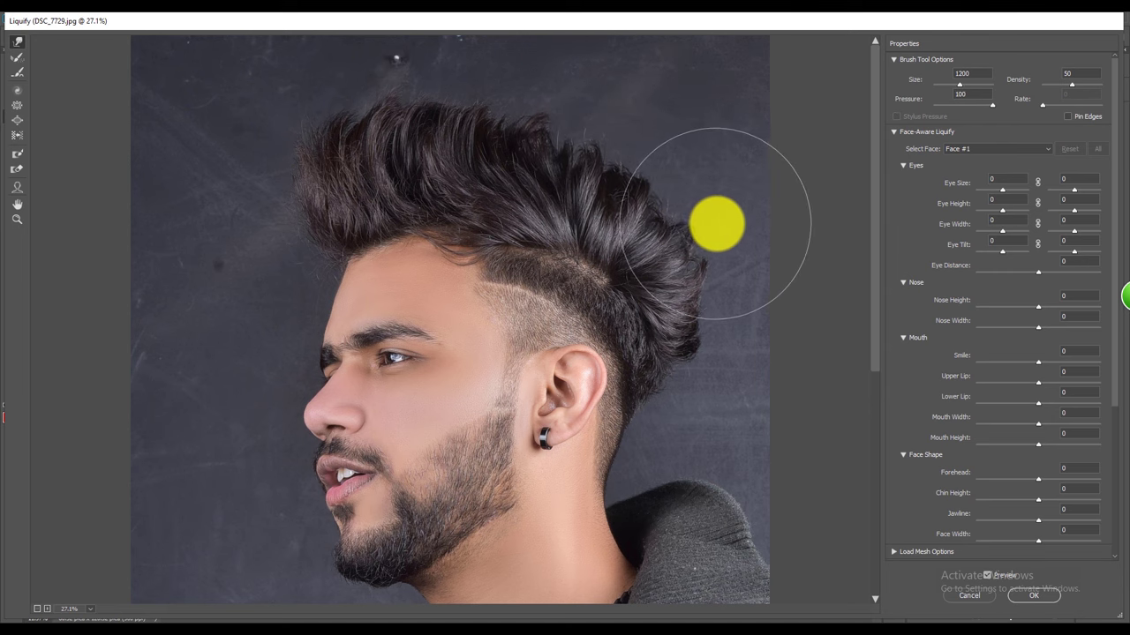
key("bracketleft")
key("bracketleft")
key("bracketleft")
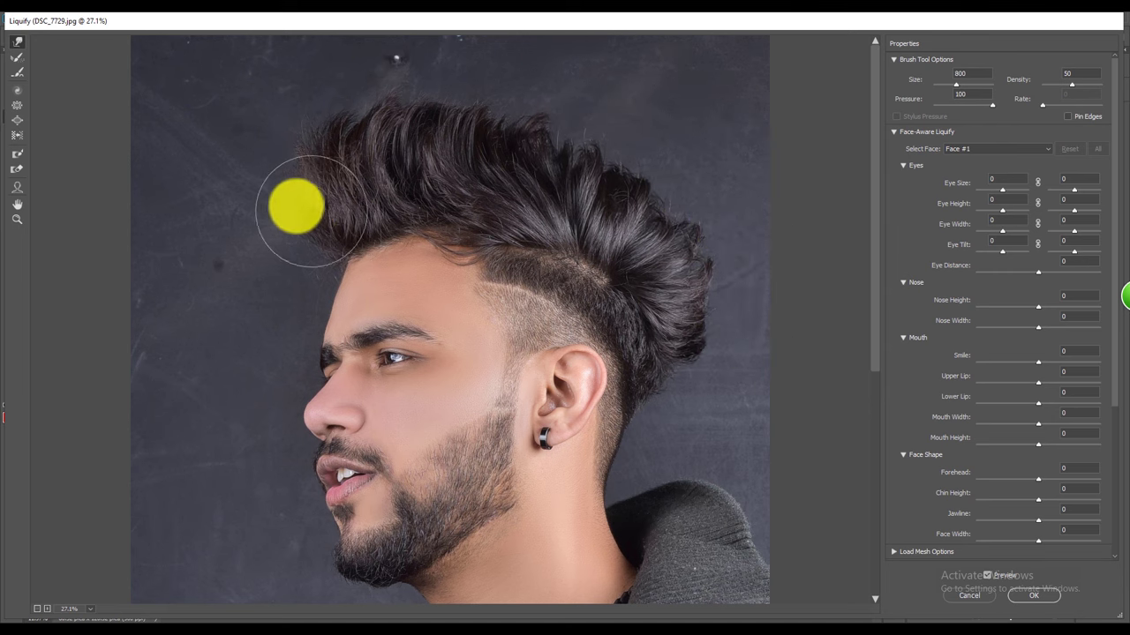
key("bracketright")
left_click_drag(296, 174, 541, 150)
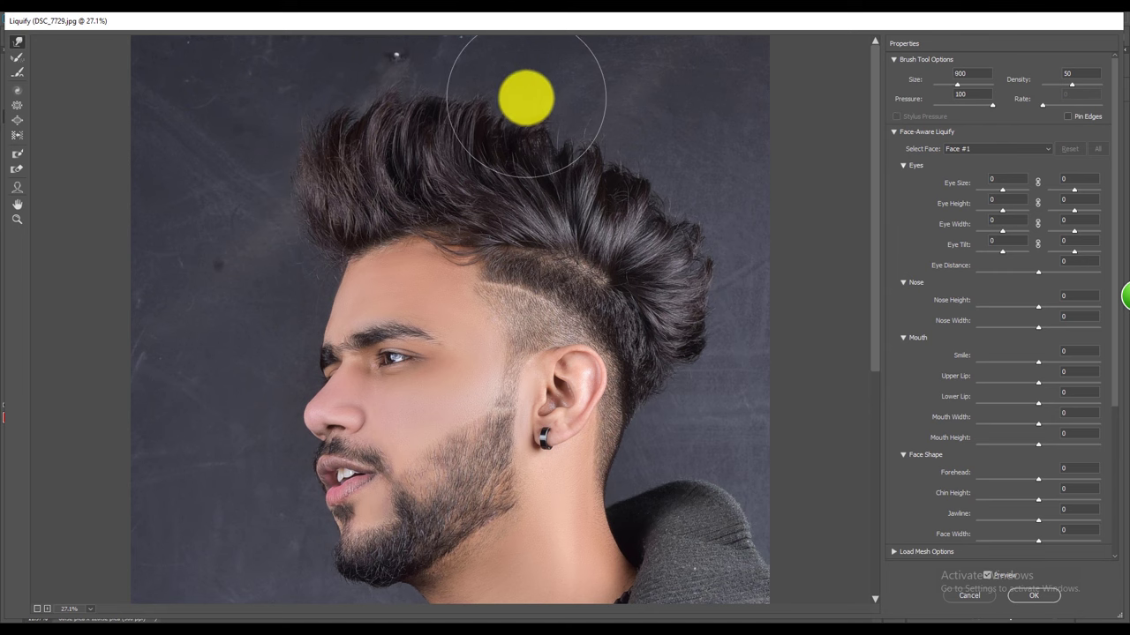
Sweep the top of the hair leftward with a 1200 warp brush
key("bracketleft")
key("bracketleft")
key("bracketleft")
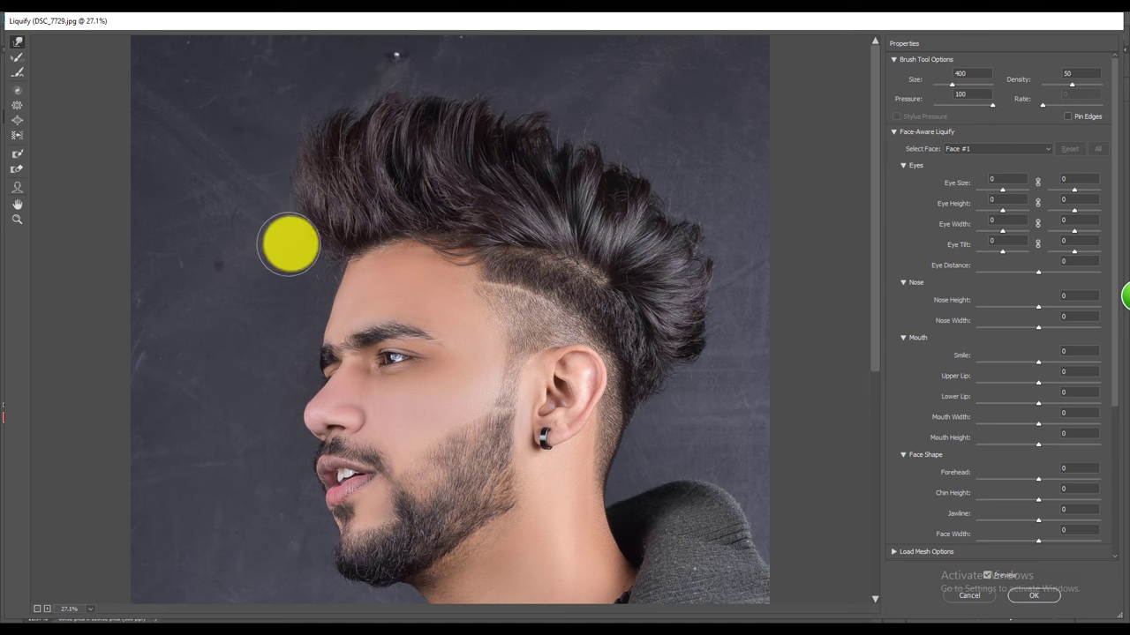
key("bracketright")
key("bracketright")
key("bracketright")
mouse_move(633, 126)
left_mouse_down()
mouse_move(441, 80)
mouse_move(333, 98)
left_mouse_up()
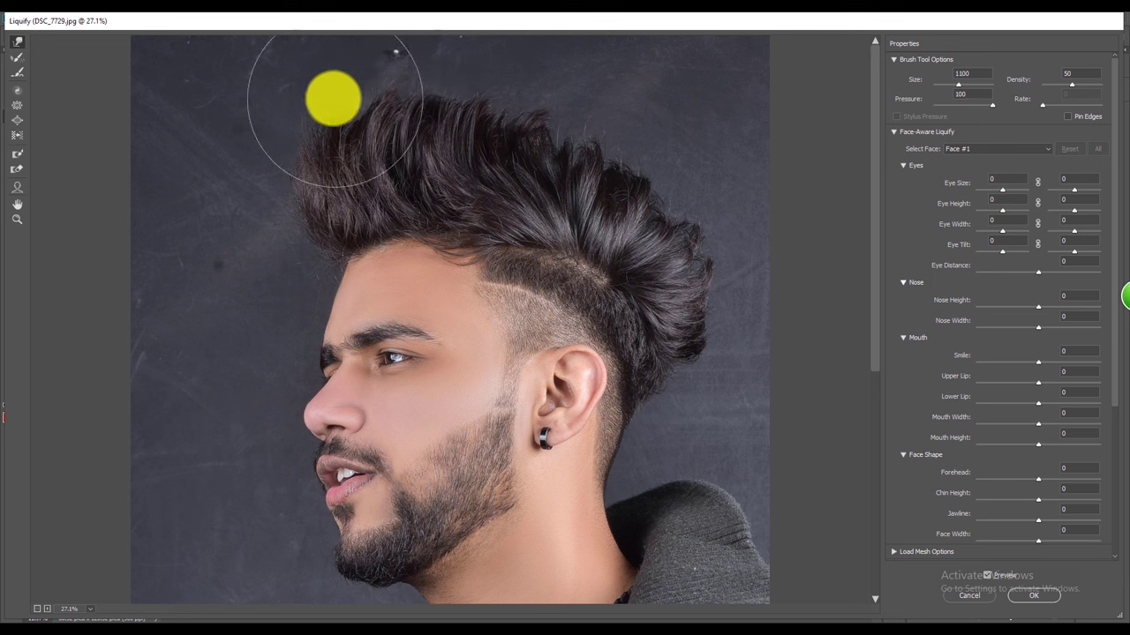
key("bracketleft")
key("bracketleft")
key("bracketleft")
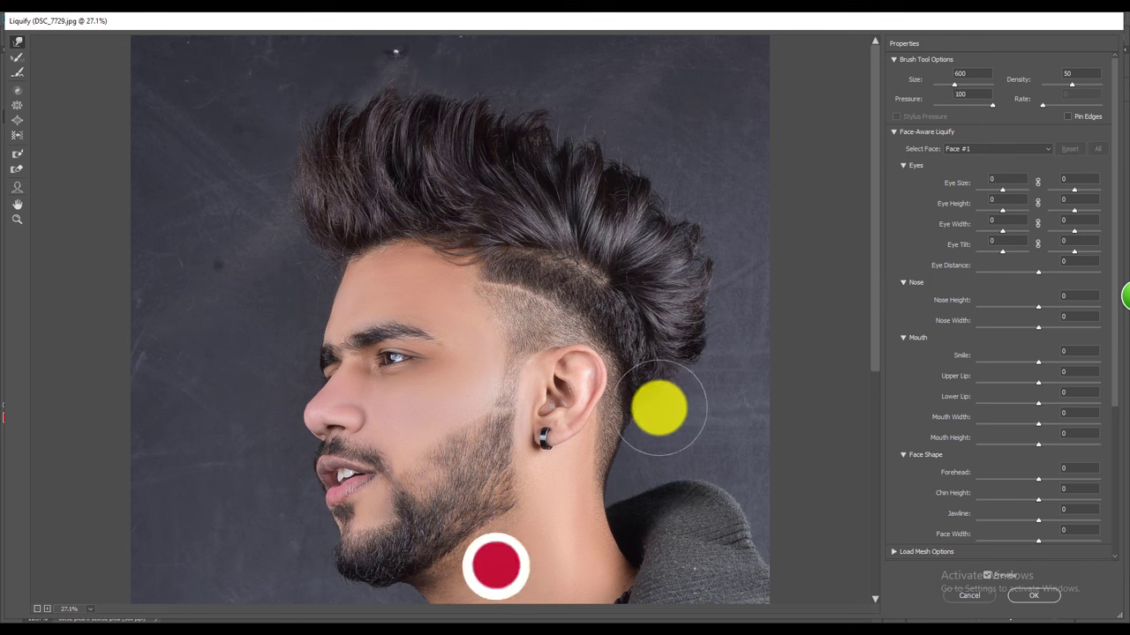
key("bracketleft")
key("bracketleft")
key("bracketleft")
key("bracketleft")
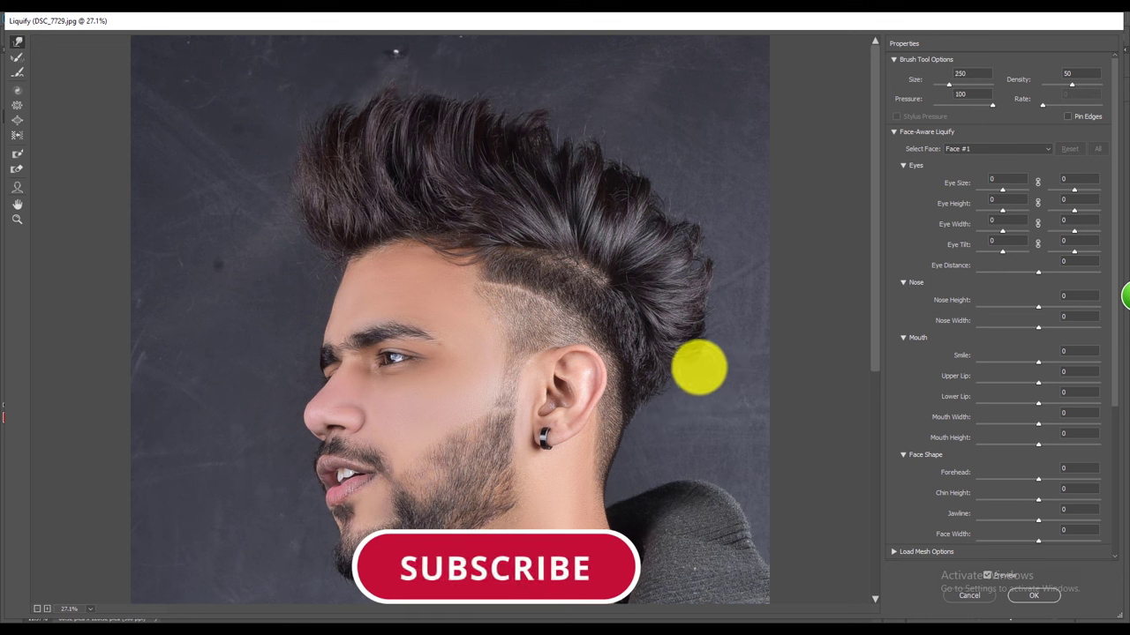
key("bracketright")
key("bracketright")
key("bracketright")
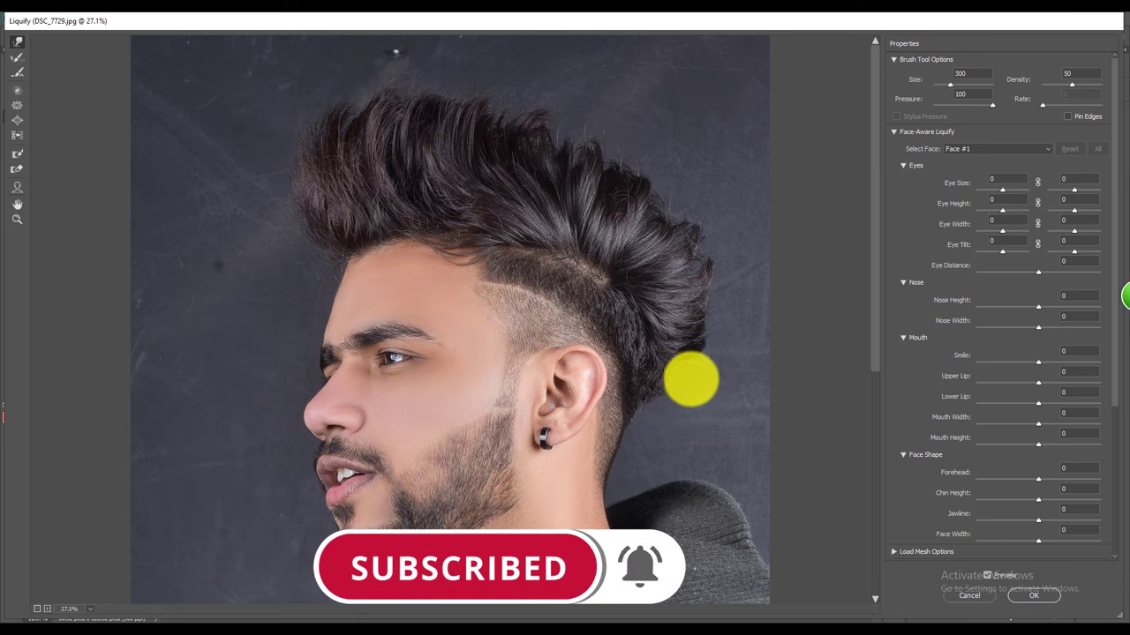
key("bracketleft")
key("bracketleft")
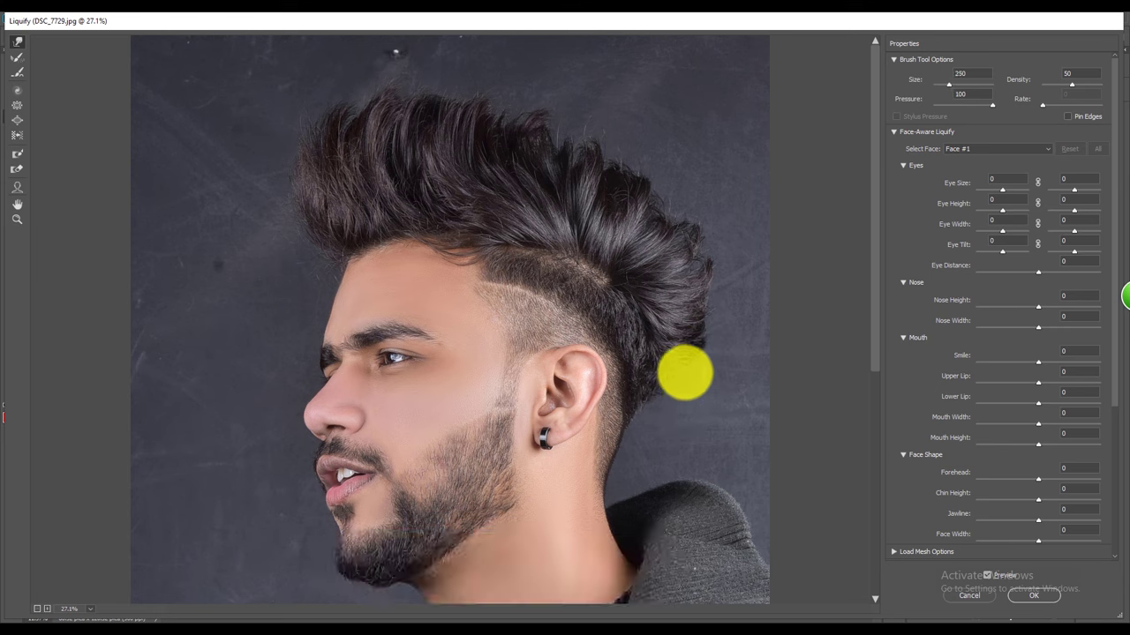
Nudge the hair top slightly left, apply the warp, and reopen Liquify
key("bracketright")
key("bracketright")
key("bracketright")
key("bracketright")
key("bracketright")
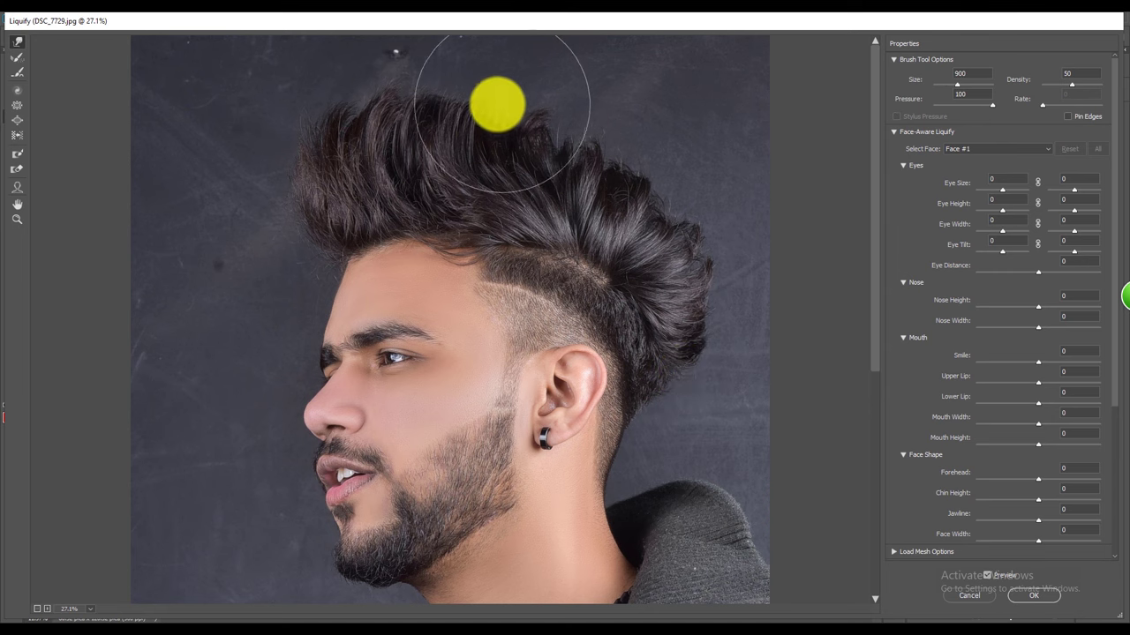
mouse_move(374, 94)
left_mouse_down()
mouse_move(337, 88)
mouse_move(305, 105)
mouse_move(496, 75)
mouse_move(668, 127)
mouse_move(648, 116)
mouse_move(706, 184)
mouse_move(744, 264)
mouse_move(348, 157)
mouse_move(288, 210)
mouse_move(270, 197)
left_mouse_up()
key("bracketright")
key("bracketleft")
key("bracketleft")
left_click(1028, 596)
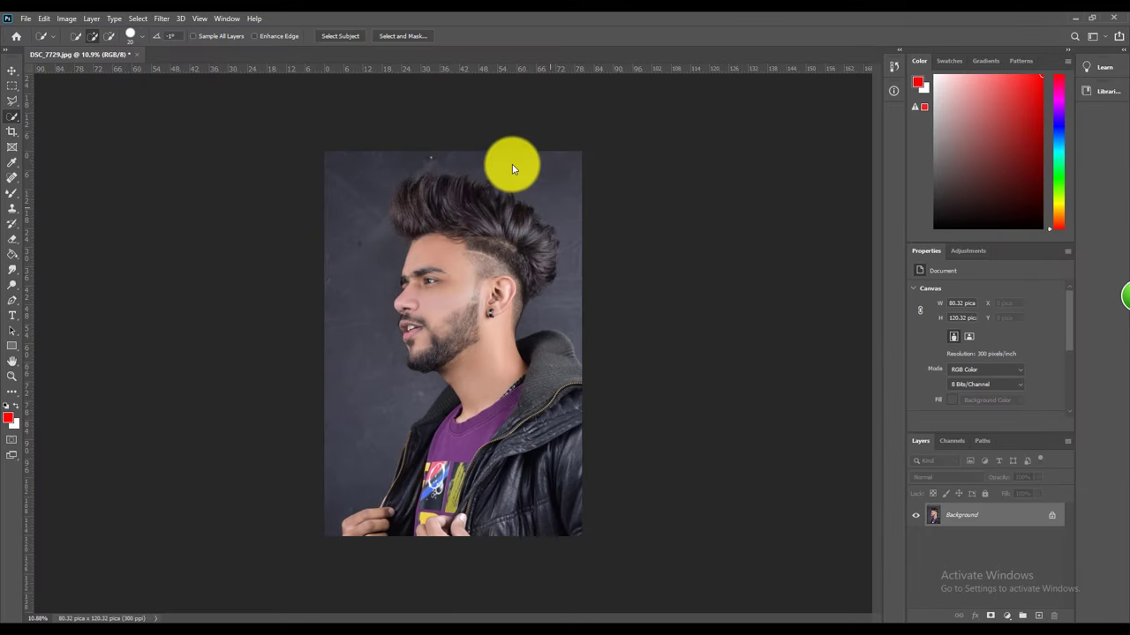
key("ctrl+shift+x")
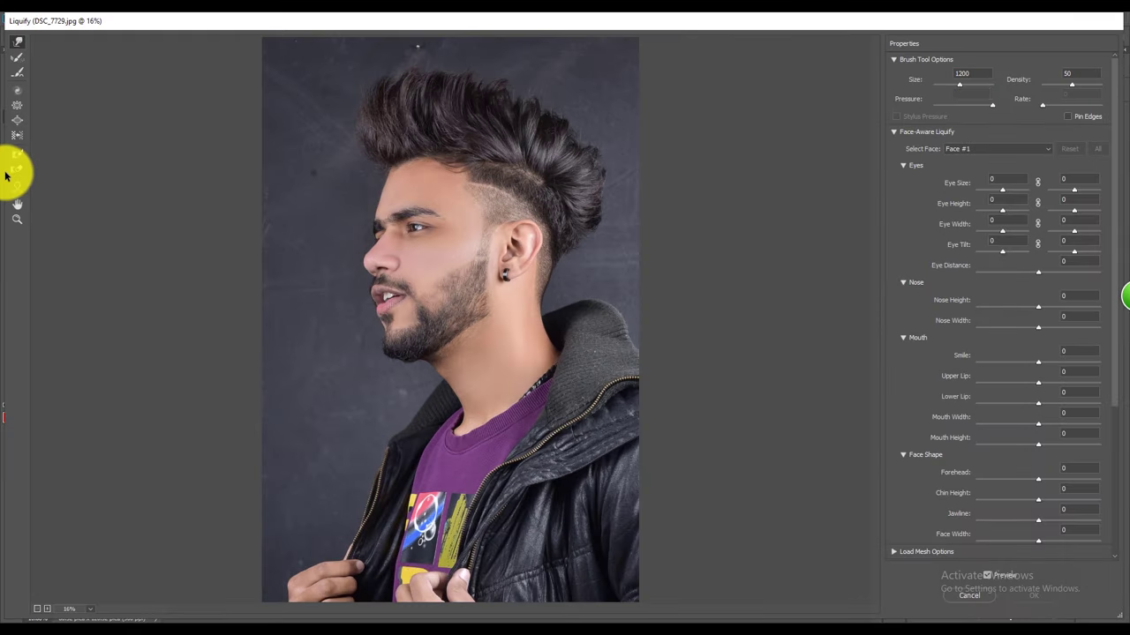
Zoom in on the hair and push the upper-left hair outward with the warp brush
left_click(17, 219)
left_click(676, 356)
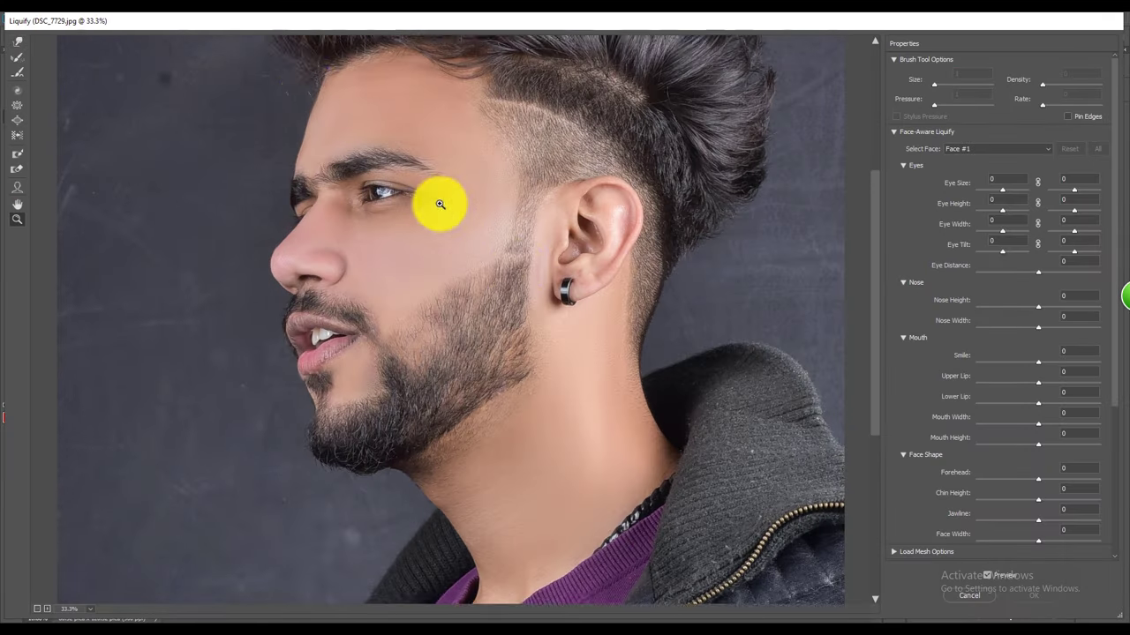
left_click(17, 41)
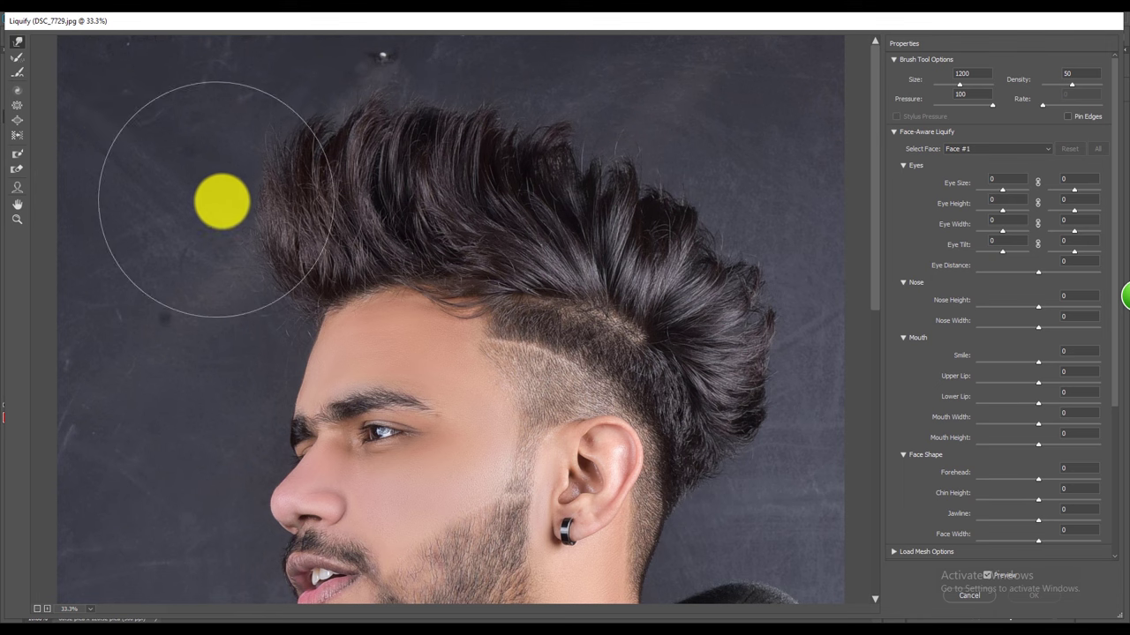
left_click_drag(200, 189, 205, 186)
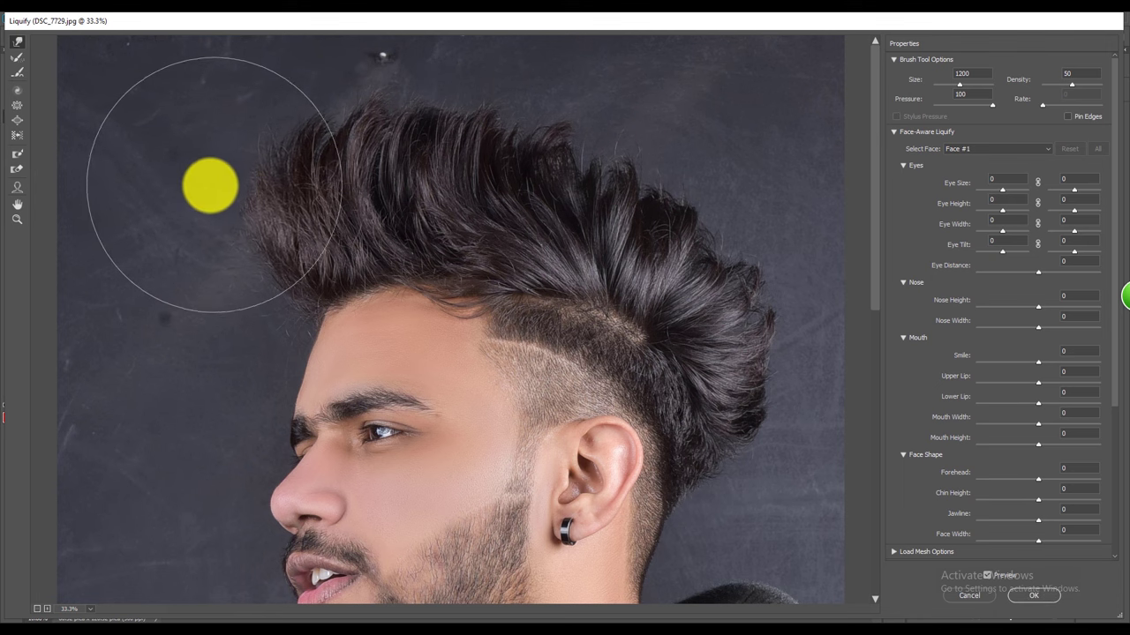
key("bracketleft")
key("bracketleft")
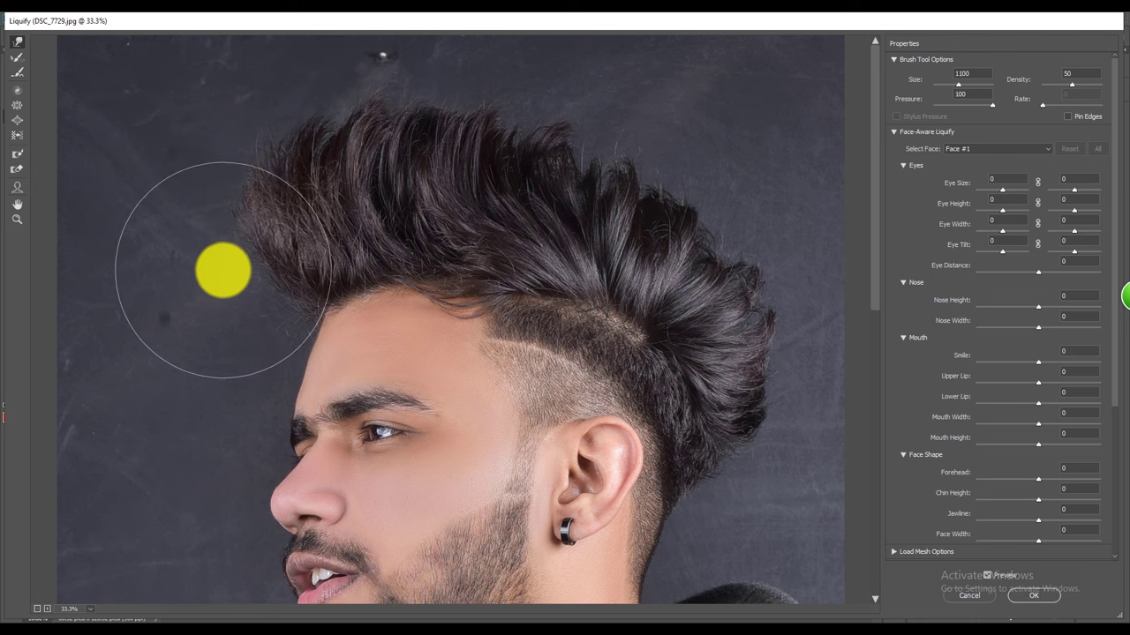
key("bracketleft")
key("bracketleft")
key("bracketleft")
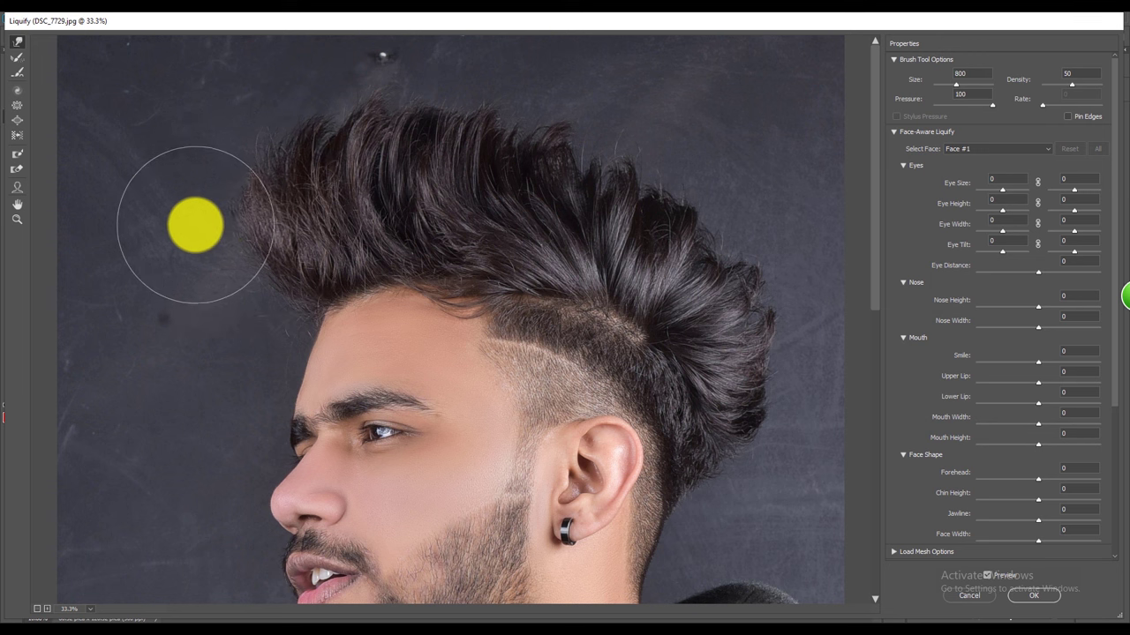
key("bracketleft")
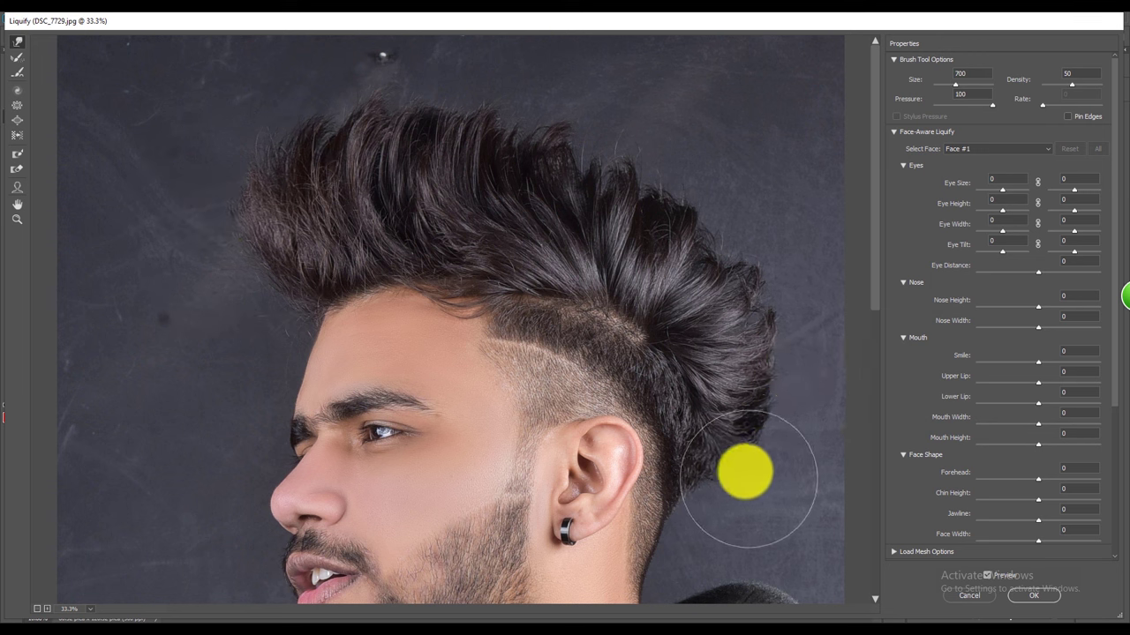
key("bracketright")
key("bracketright")
key("bracketright")
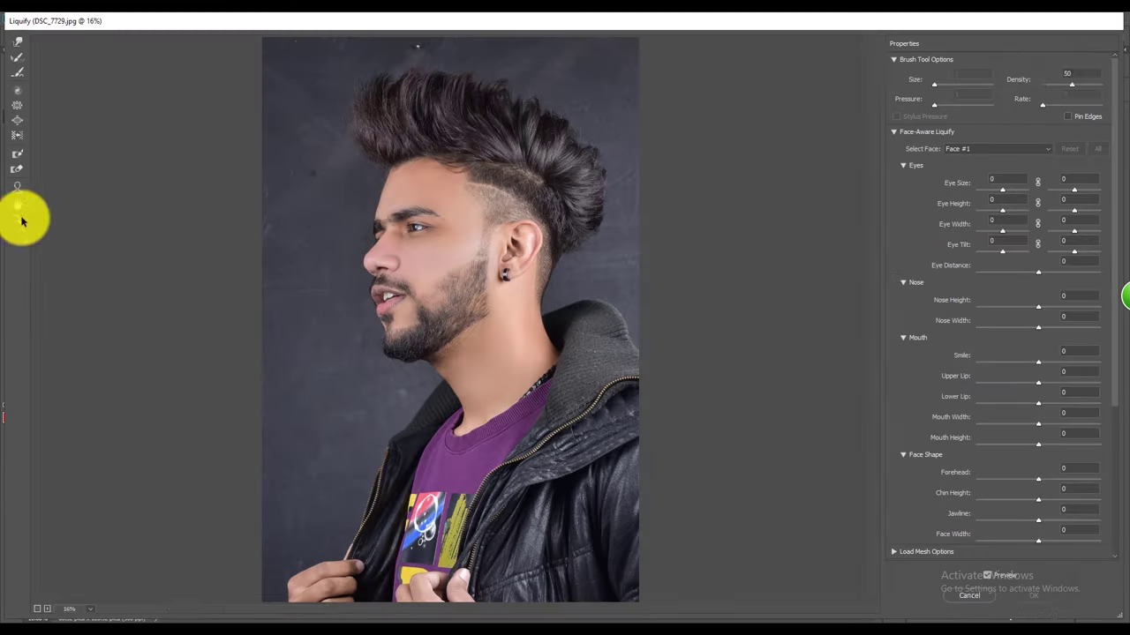
Fit the photo in view, push the right-edge hair outward, and apply the warp
key("ctrl+0")
key("w")
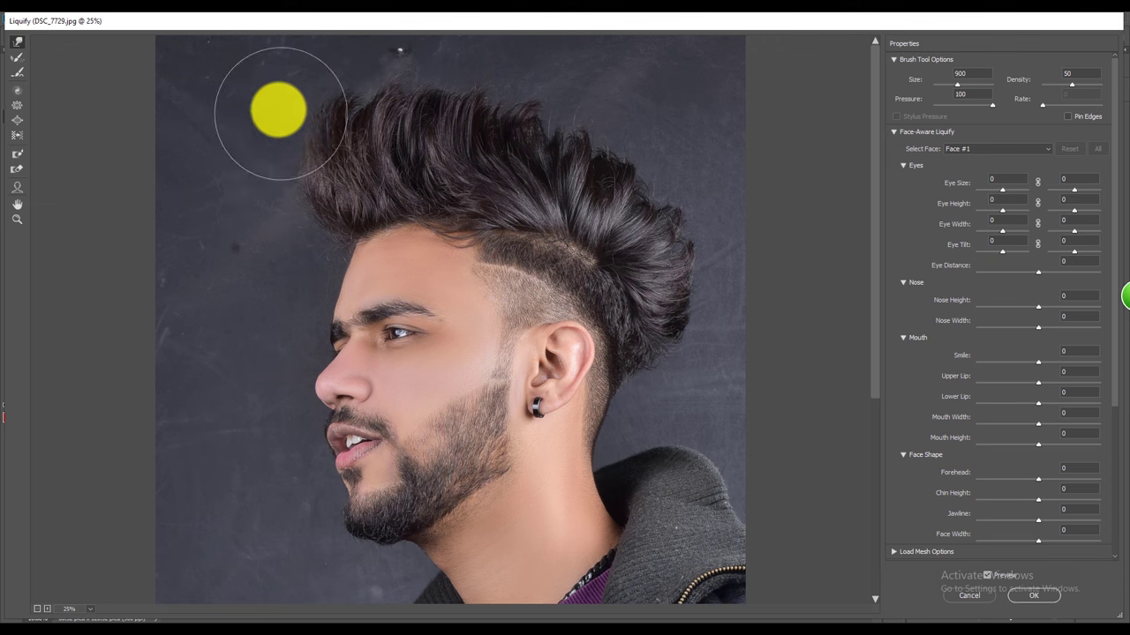
key("bracketright")
left_click_drag(682, 357, 723, 295)
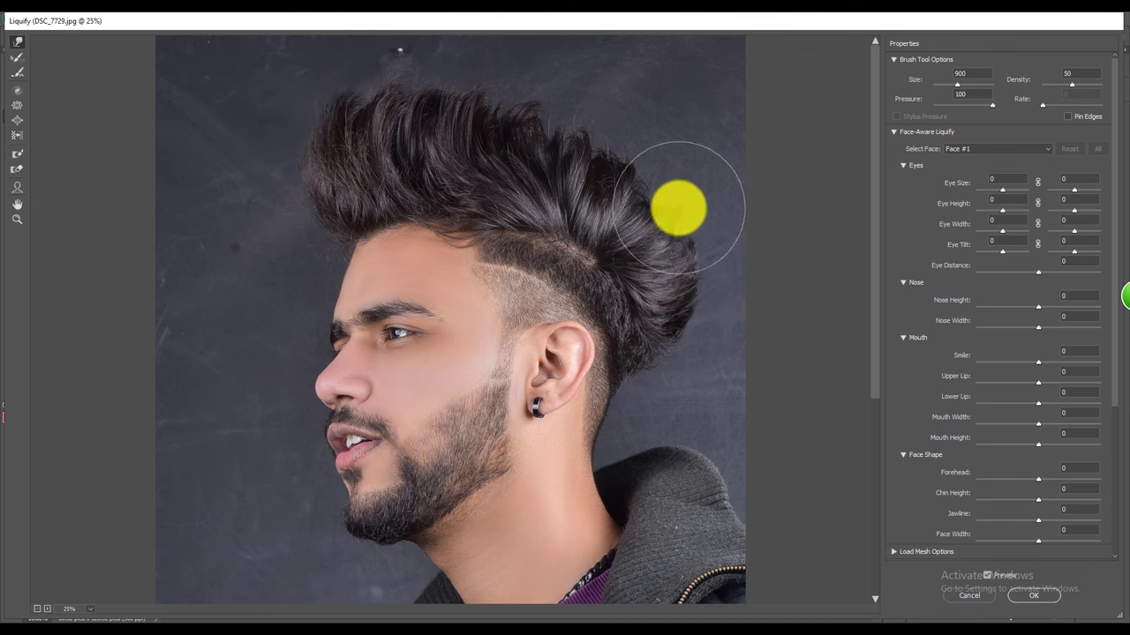
key("bracketright")
key("bracketright")
key("bracketright")
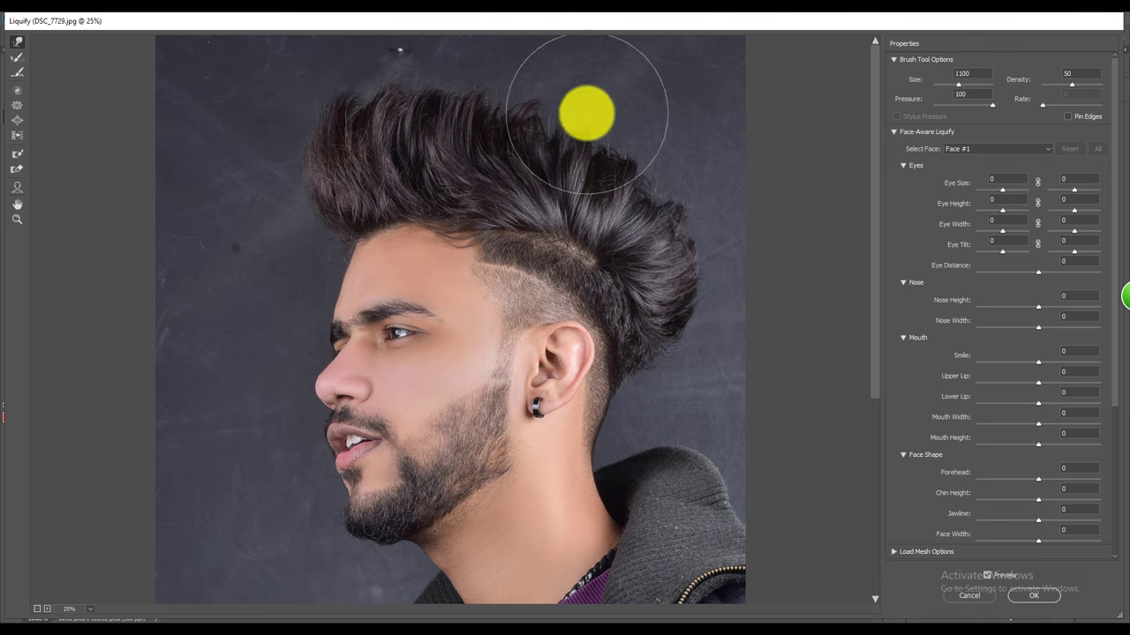
key("bracketleft")
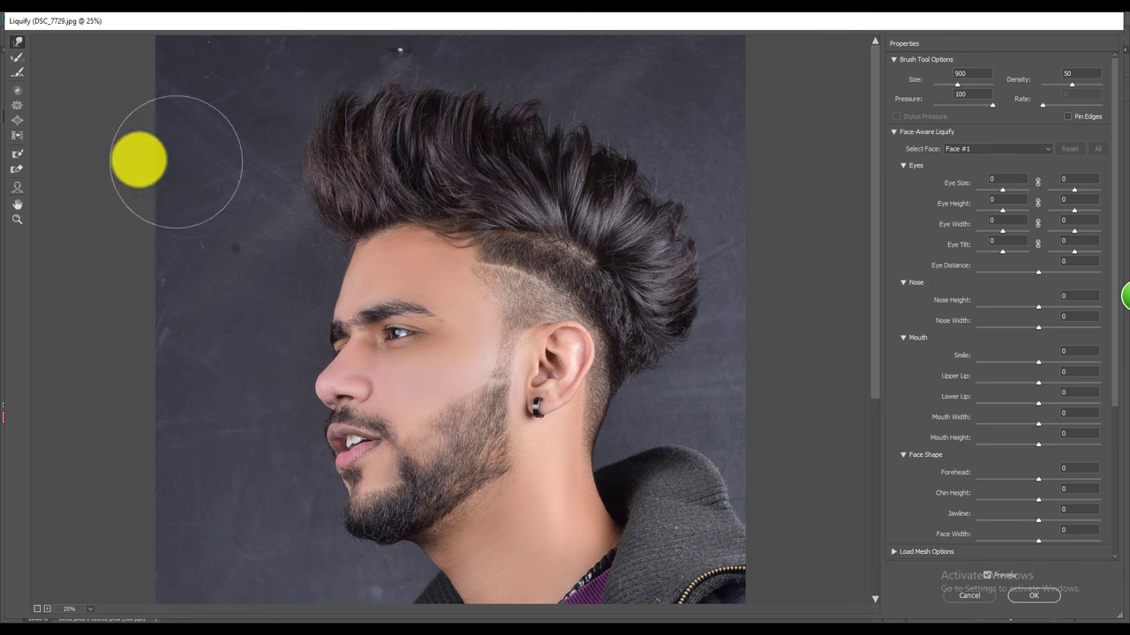
key("Return")
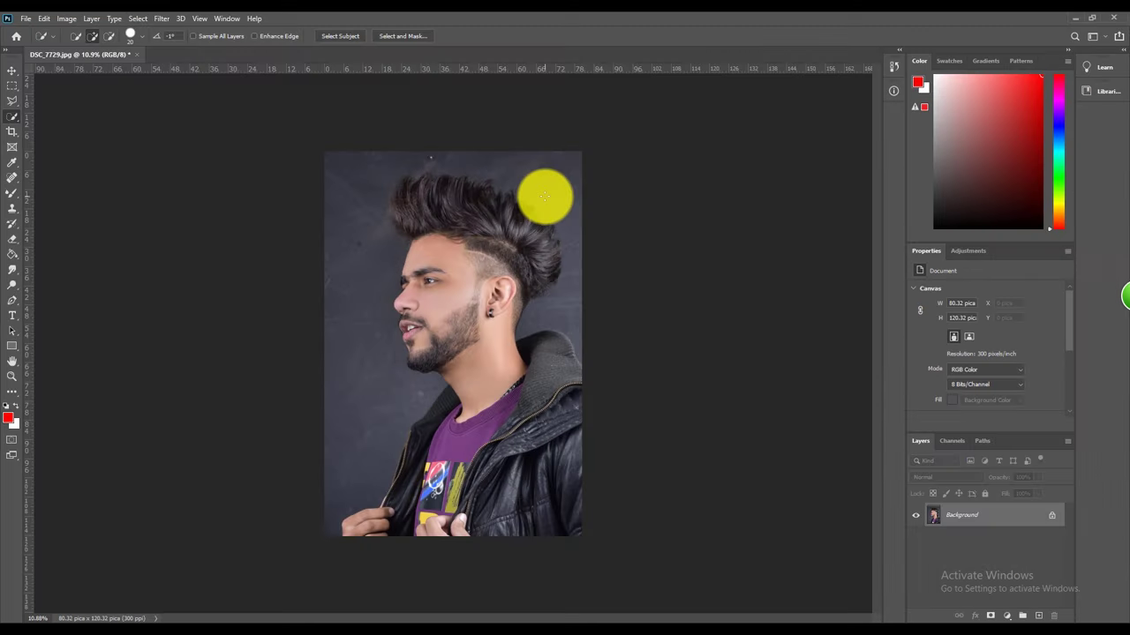
Run two more quick Liquify passes, enlarging the warp brush to about 600
key("ctrl+shift+x")
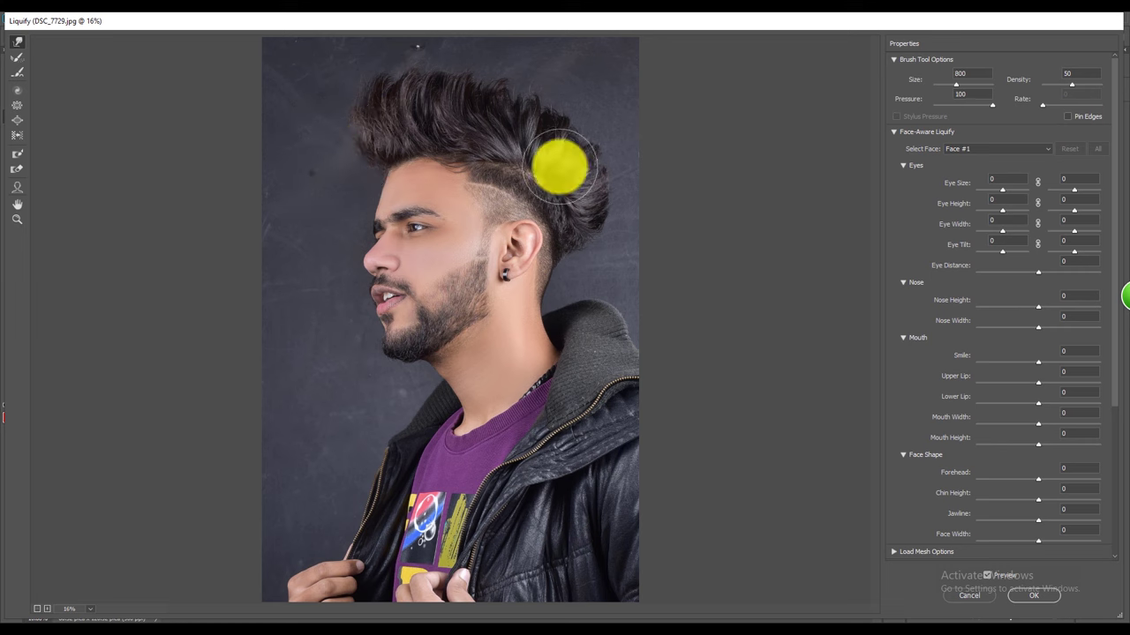
key("Return")
scroll(371, 156, "up", 3)
scroll(500, 161, "down", 4)
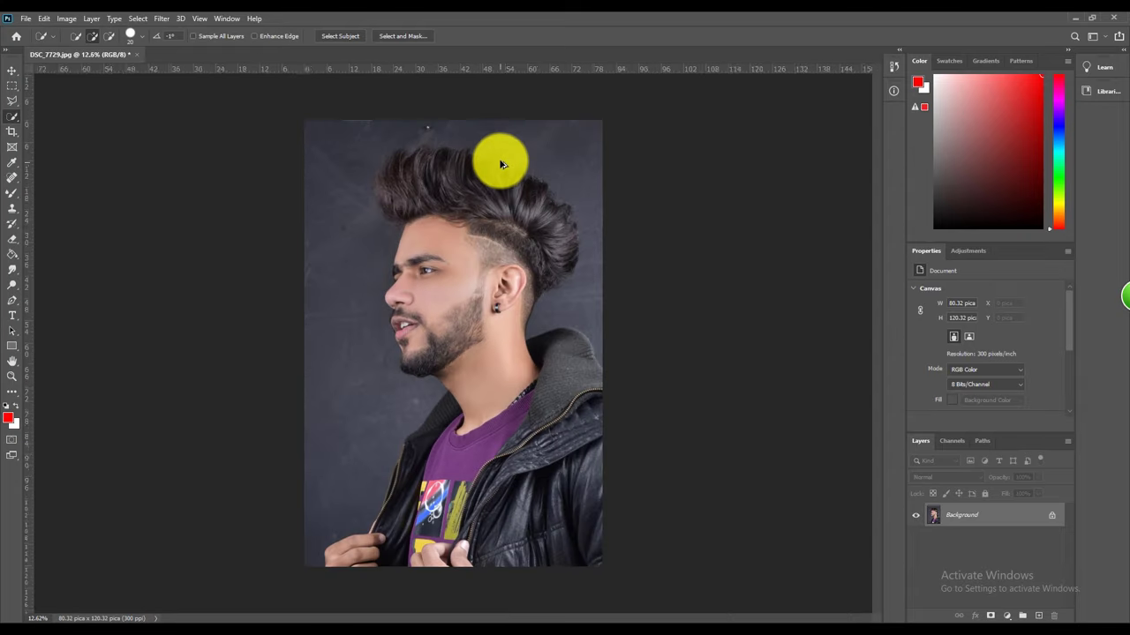
scroll(503, 158, "up", 1)
key("ctrl+shift+x")
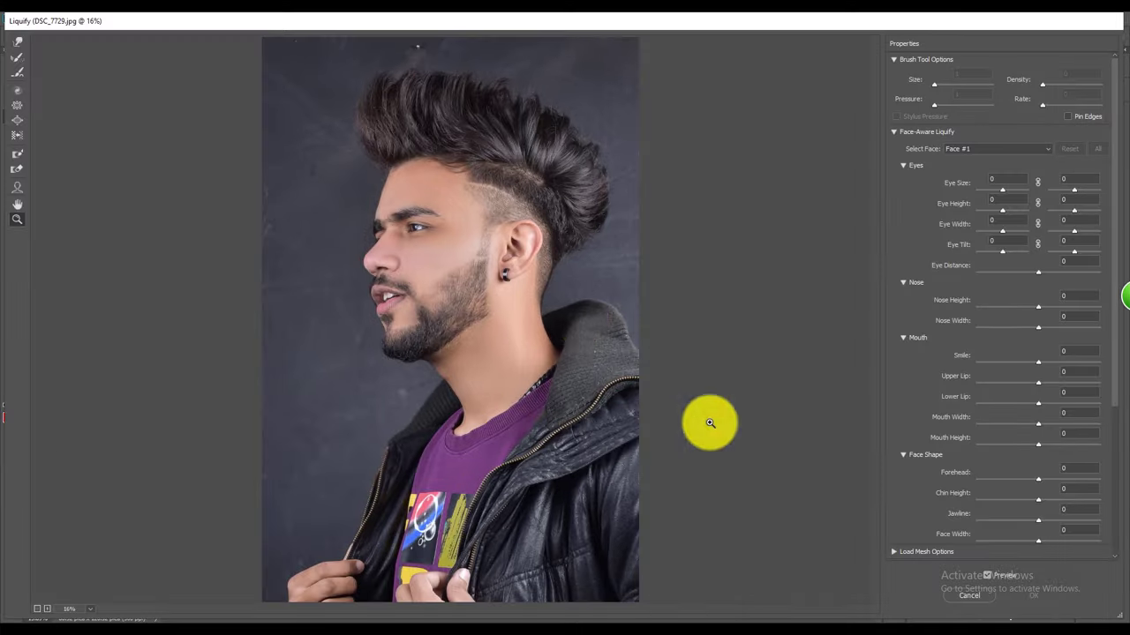
key("ctrl+plus")
key("bracketright")
key("bracketright")
key("bracketright")
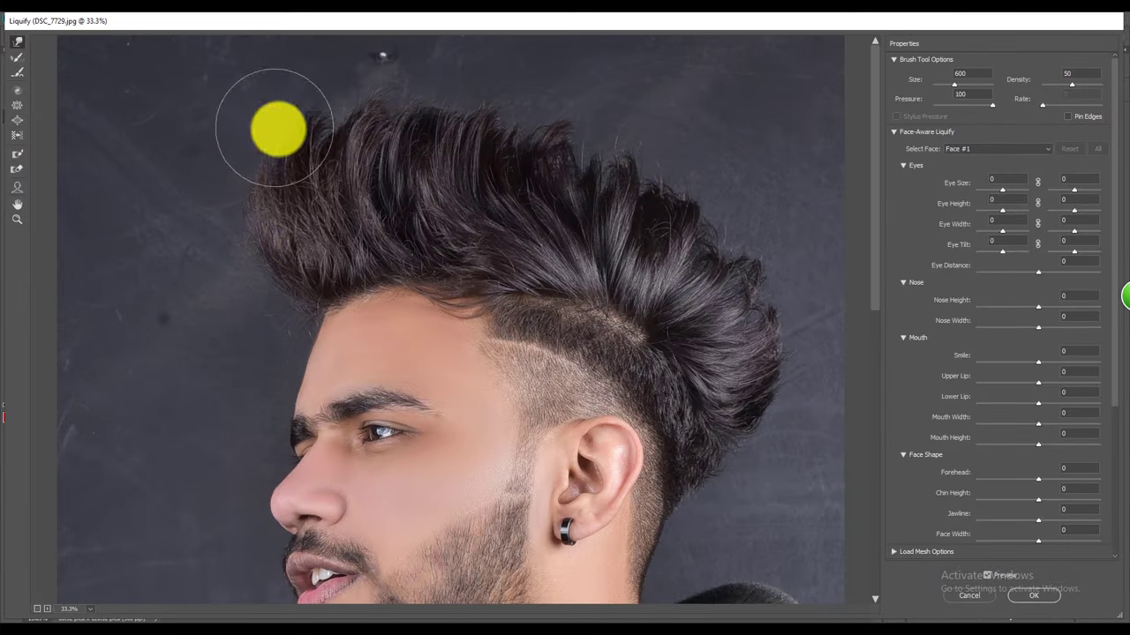
key("bracketright")
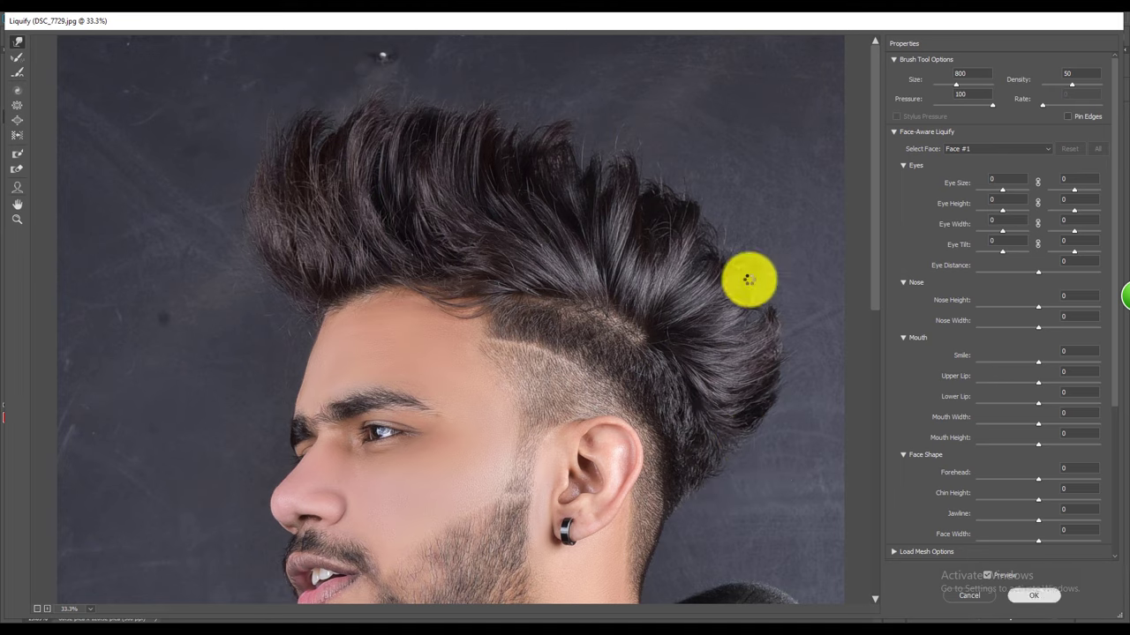
key("Return")
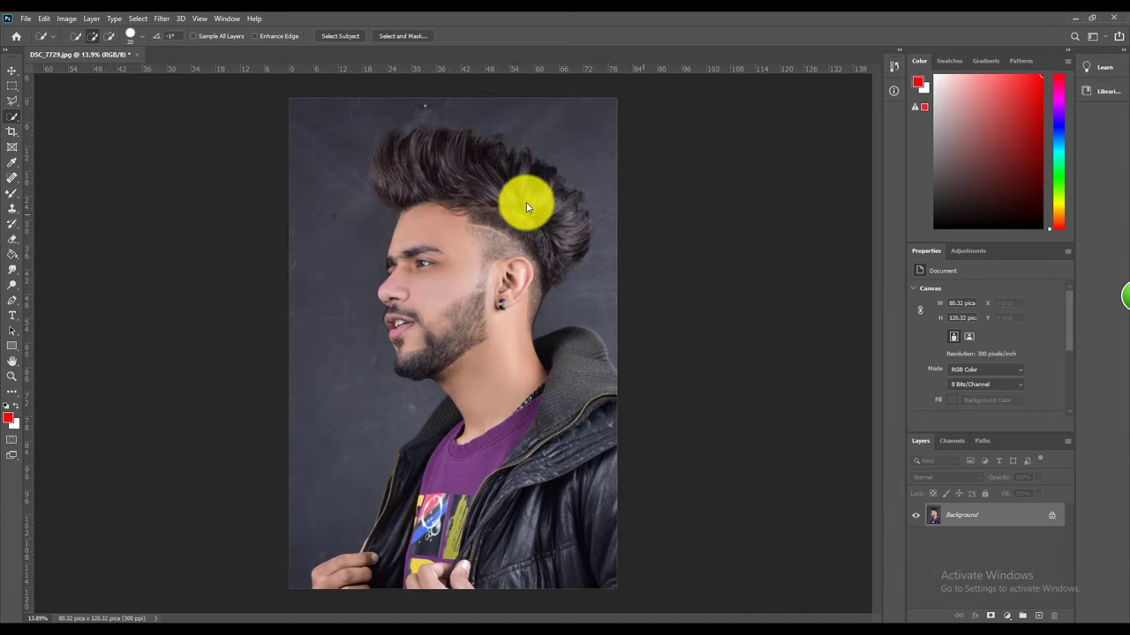
Reshape the upper head in a final Liquify pass with a larger warp brush, then confirm it
key("ctrl+shift+x")
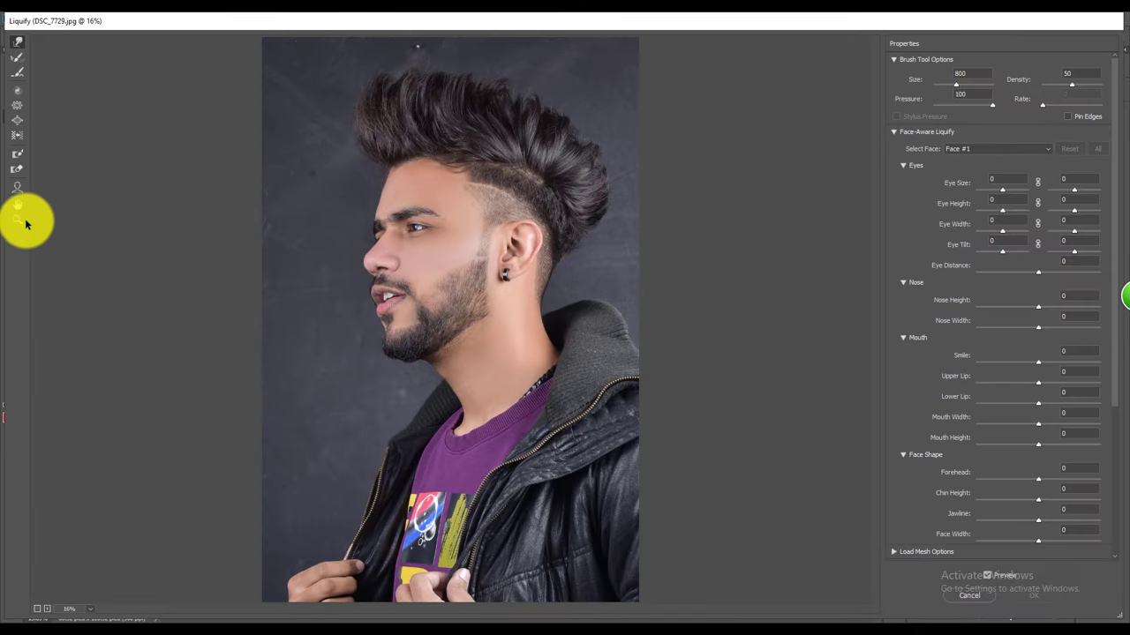
left_click(461, 150)
scroll(618, 327, "up", 1)
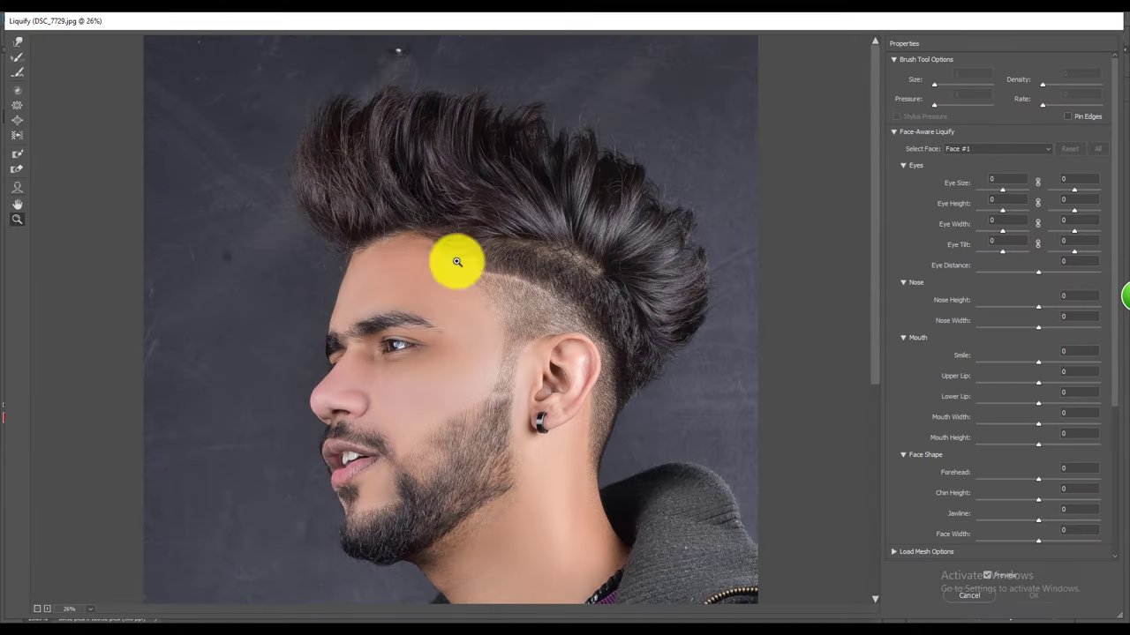
left_click(18, 41)
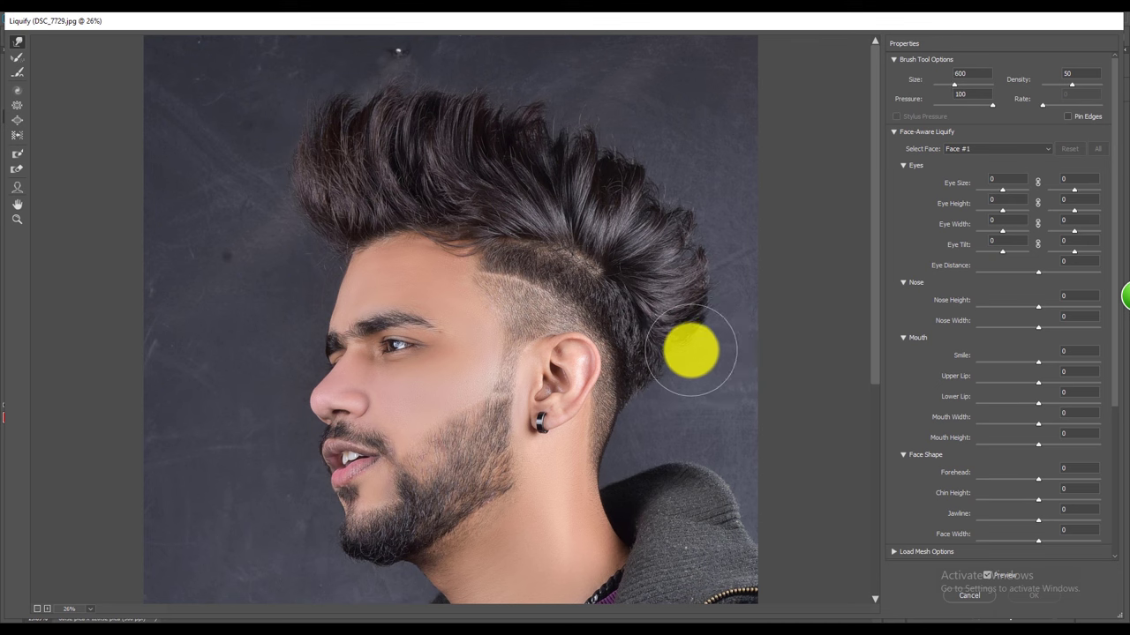
key("bracketright")
key("bracketright")
key("bracketright")
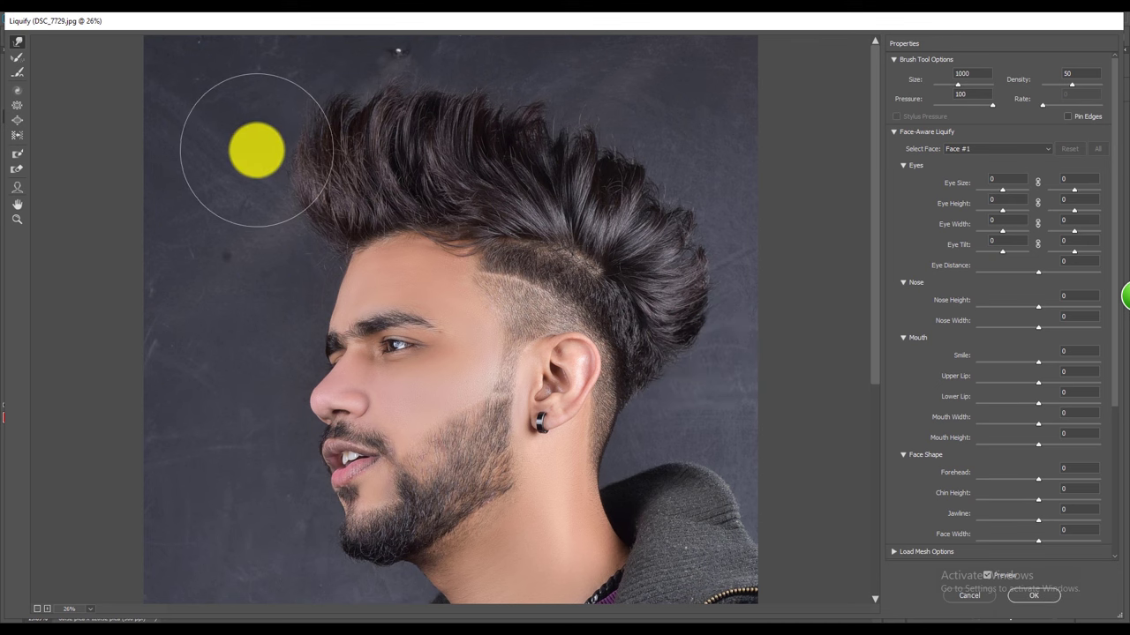
key("bracketright")
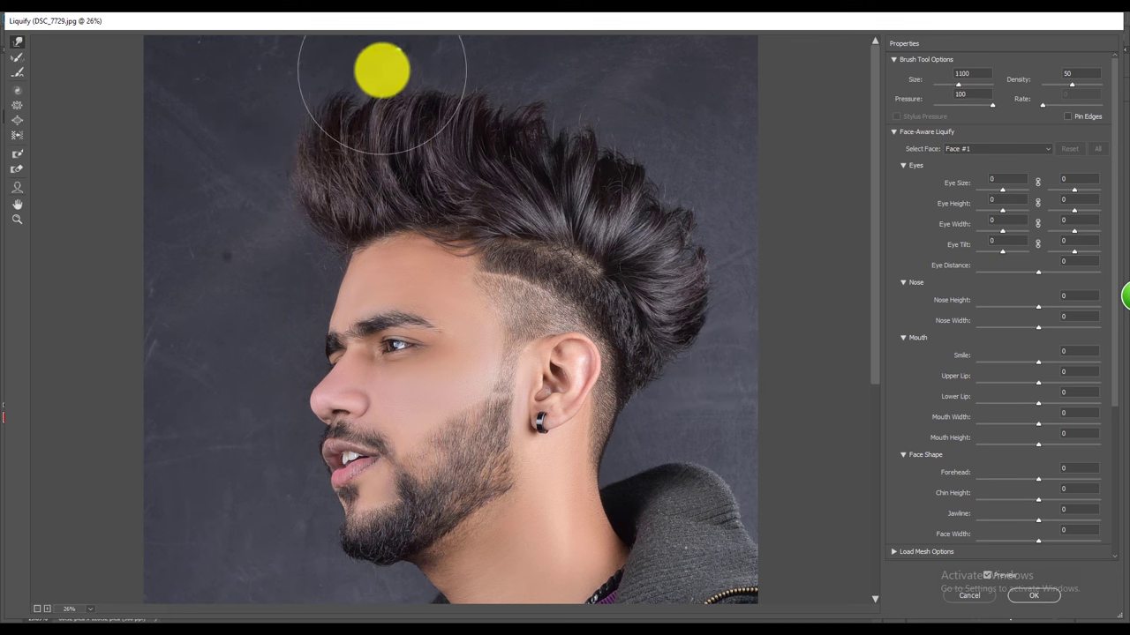
left_click(1048, 598)
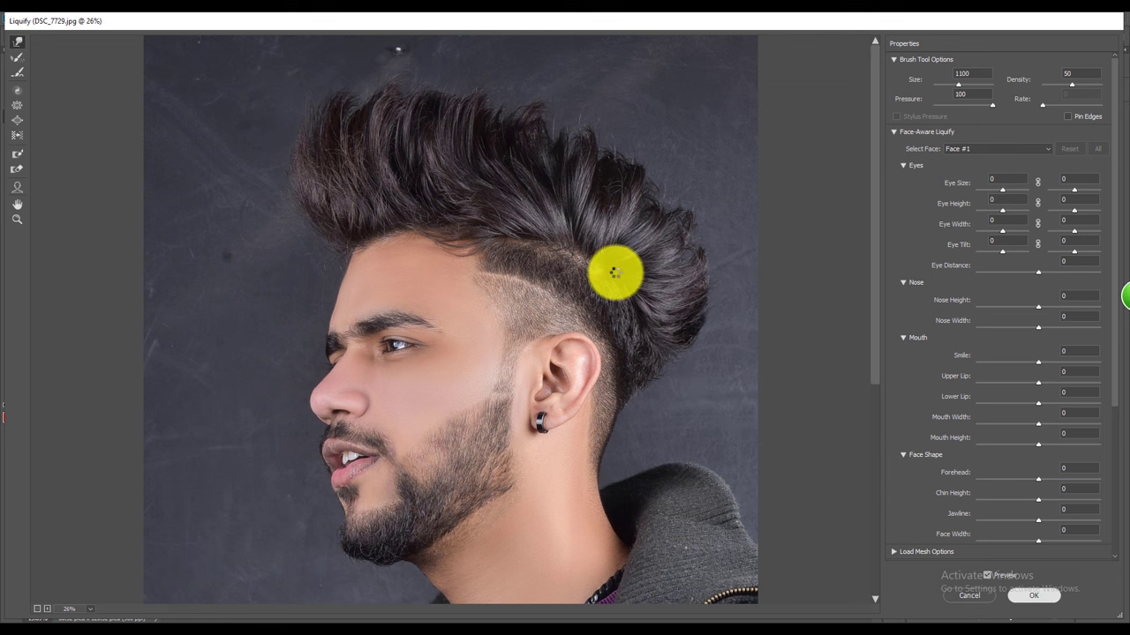
key("ctrl+minus")
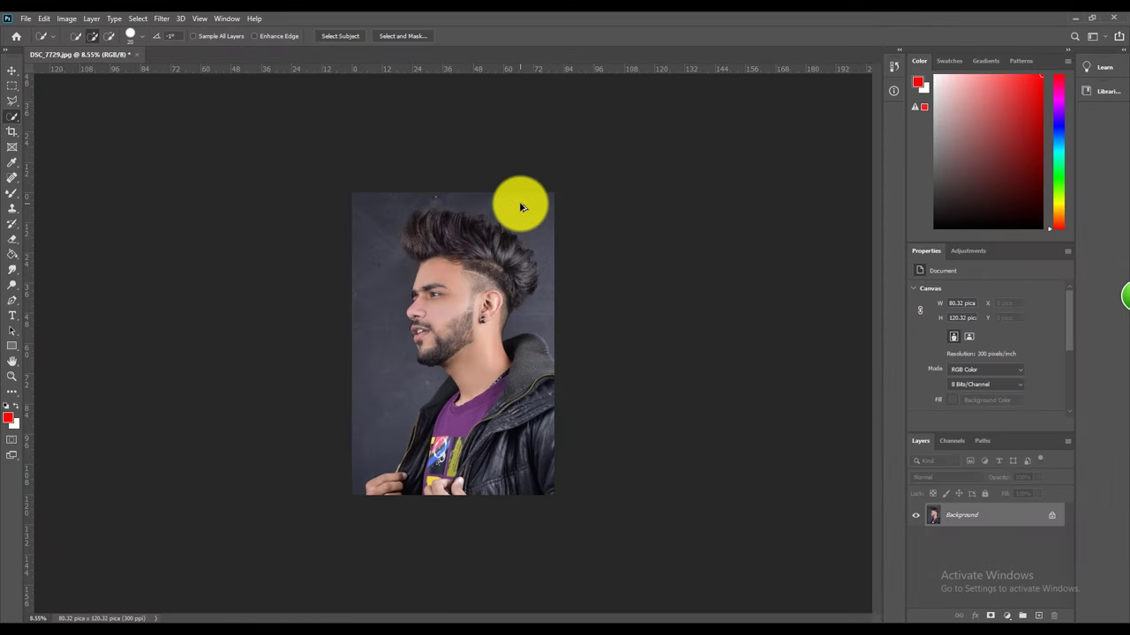
Select the soft Brush tool from the painting tools group
scroll(521, 206, "up", 2)
scroll(479, 209, "up", 2)
scroll(438, 215, "up", 2)
scroll(439, 215, "down", 2)
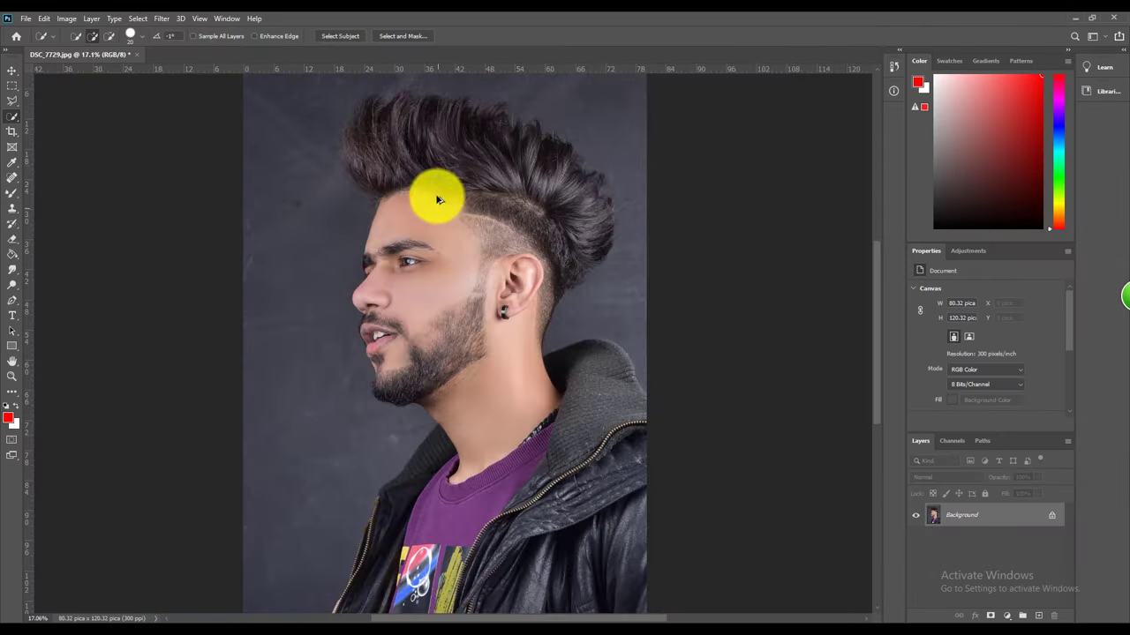
scroll(483, 128, "up", 1)
scroll(485, 141, "down", 2)
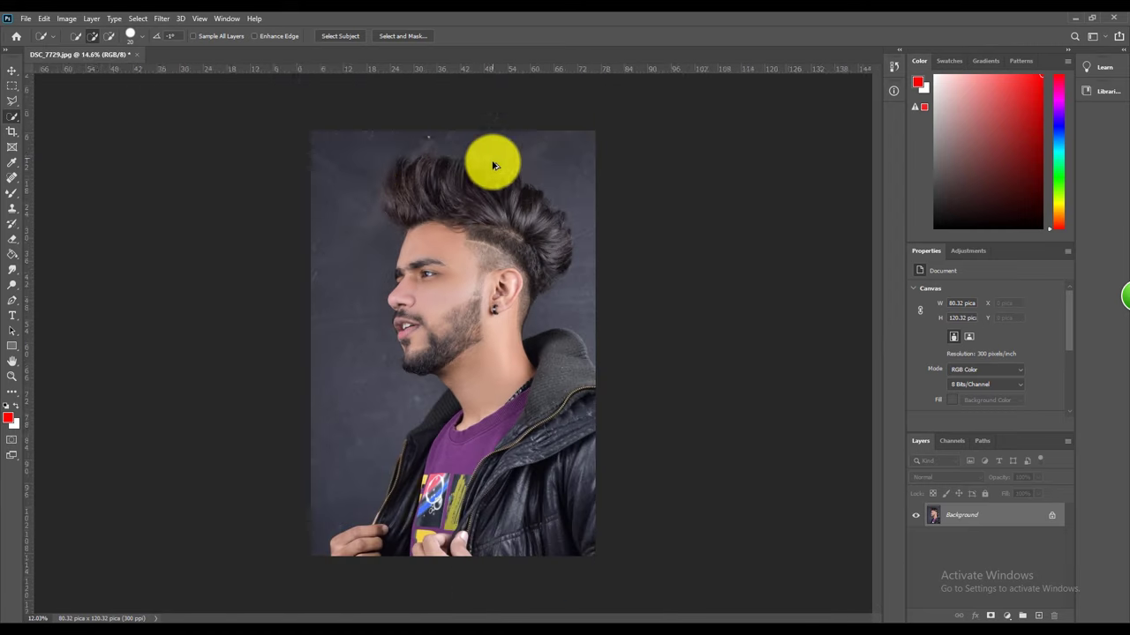
right_click(9, 192)
left_click(46, 190)
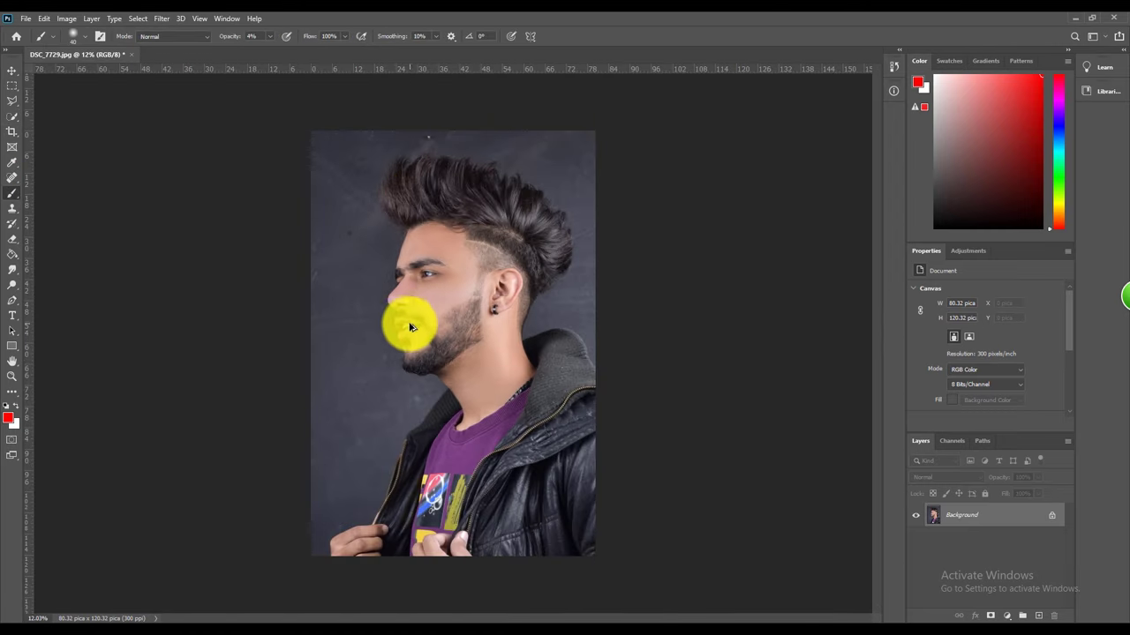
Brush a faint 4% red tint over the lower lip
scroll(375, 307, "up", 1)
scroll(388, 326, "up", 2)
scroll(404, 346, "up", 2)
scroll(397, 335, "up", 1)
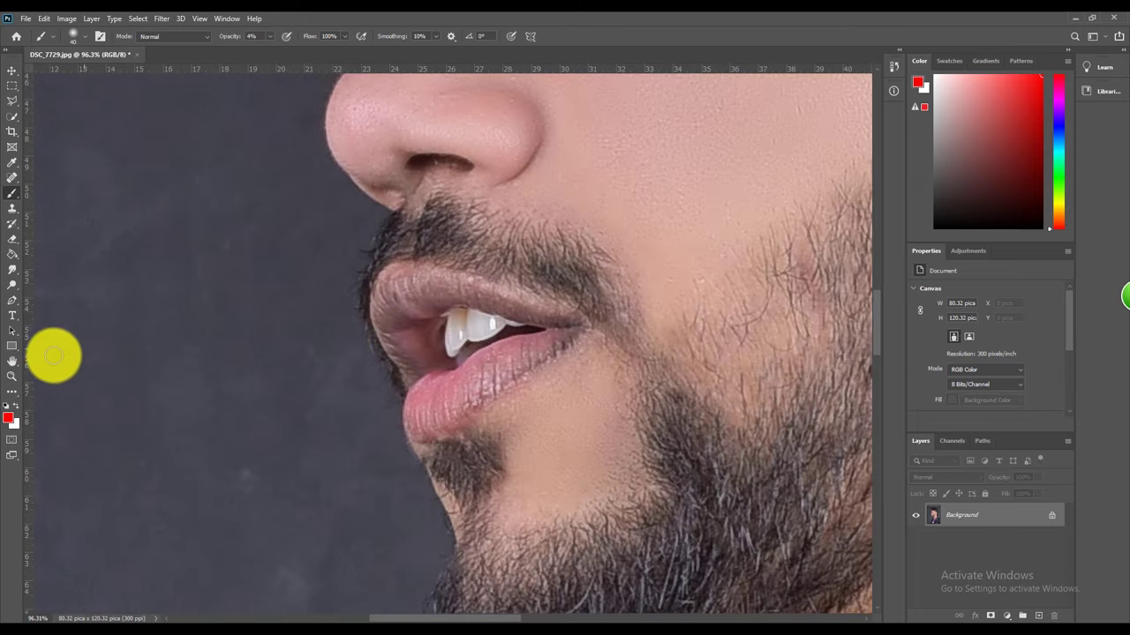
mouse_move(451, 408)
left_mouse_down()
mouse_move(424, 337)
mouse_move(492, 303)
mouse_move(560, 336)
mouse_move(456, 409)
mouse_move(518, 375)
left_mouse_up()
scroll(518, 374, "down", 5)
scroll(464, 229, "down", 3)
scroll(464, 227, "down", 1)
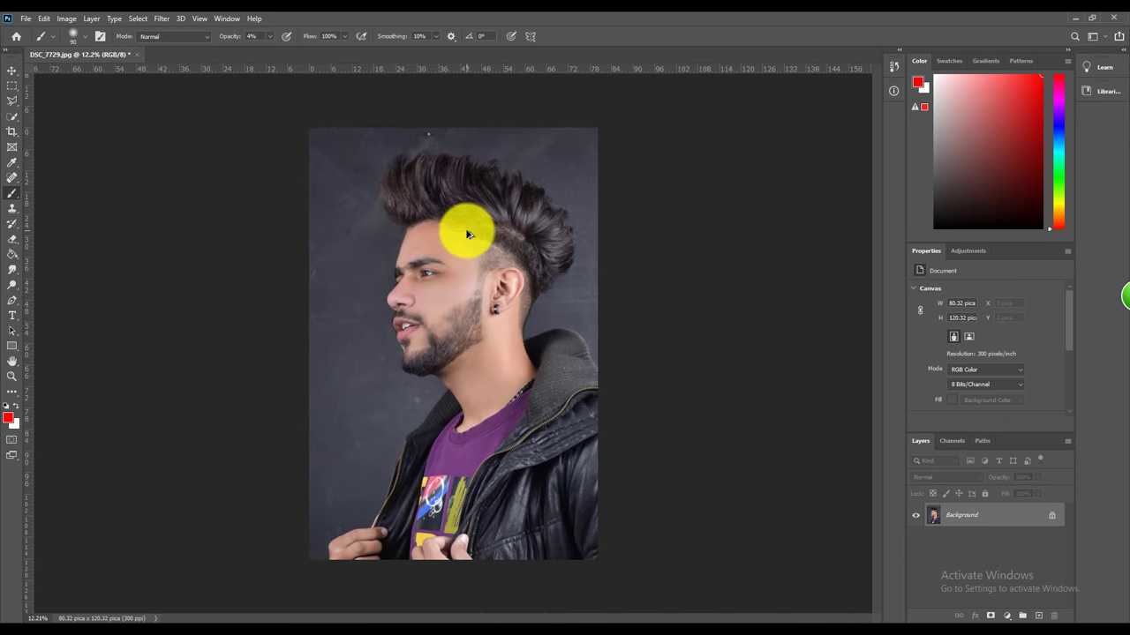
scroll(468, 221, "up", 2)
scroll(467, 221, "down", 1)
scroll(475, 221, "down", 1)
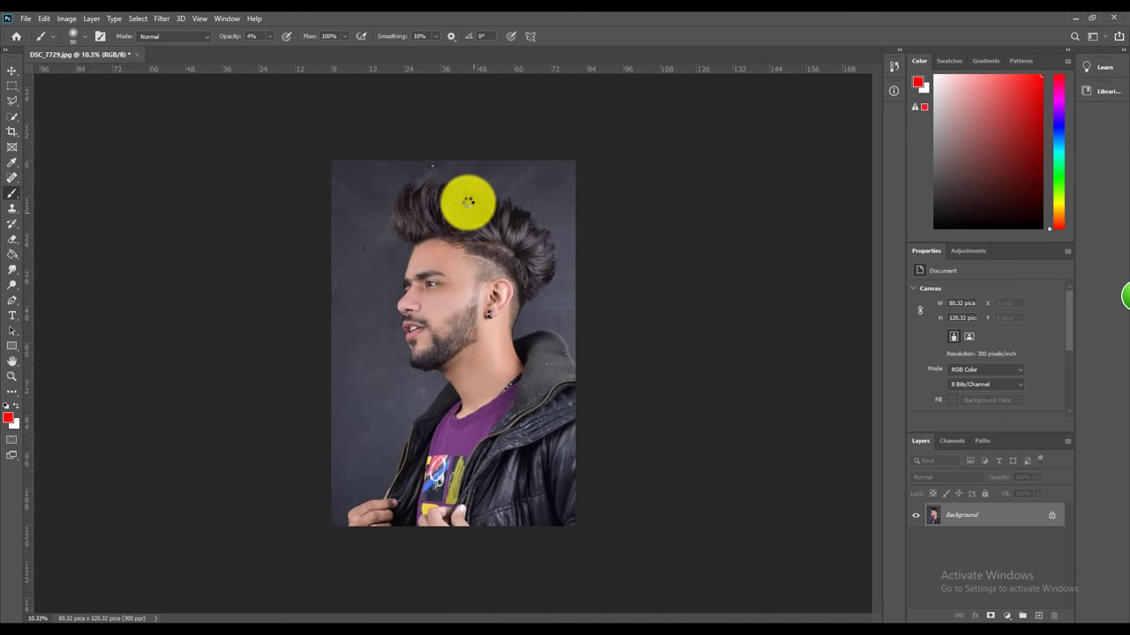
Lower Oranges saturation slightly in Camera Raw's HSL Saturation panel and apply it
key("ctrl+shift+a")
left_click_drag(196, 93, 488, 462)
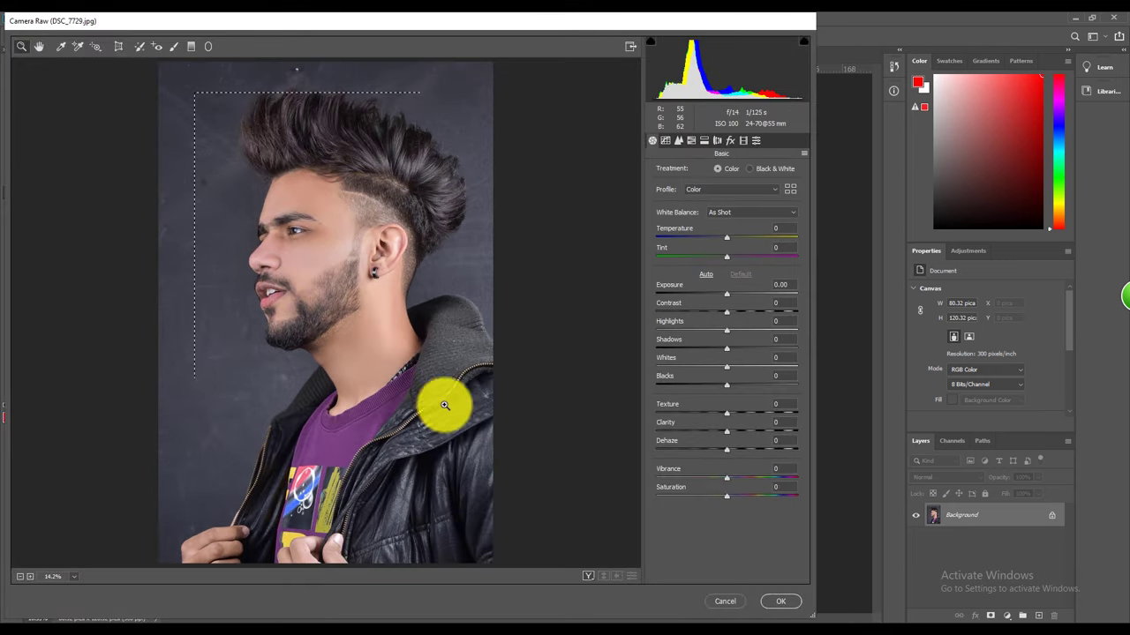
left_click(691, 140)
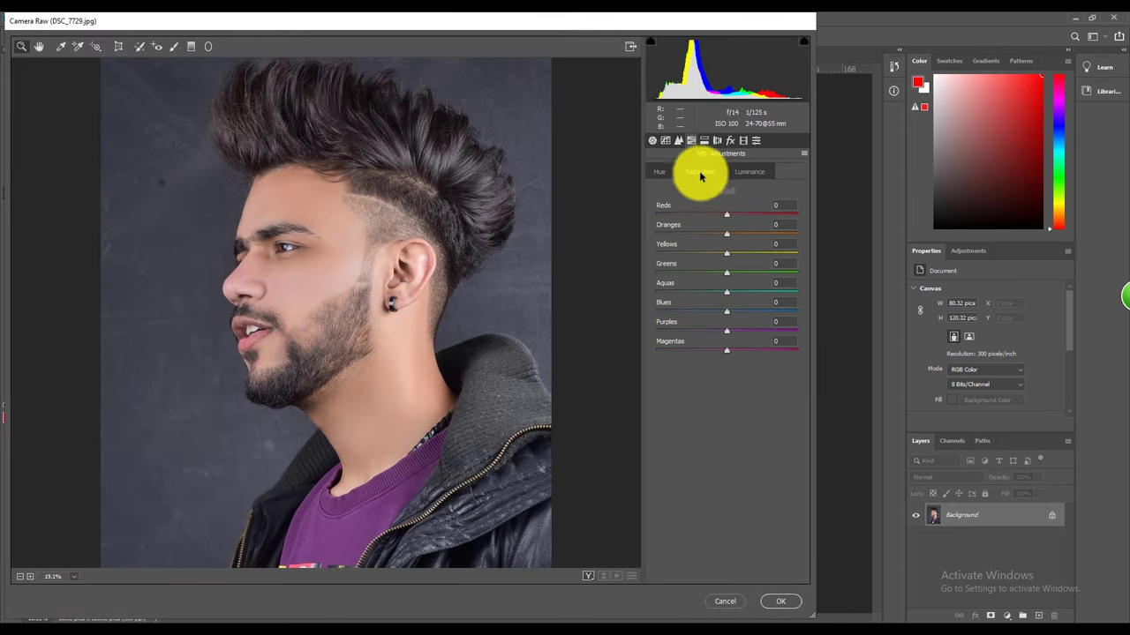
left_click(700, 173)
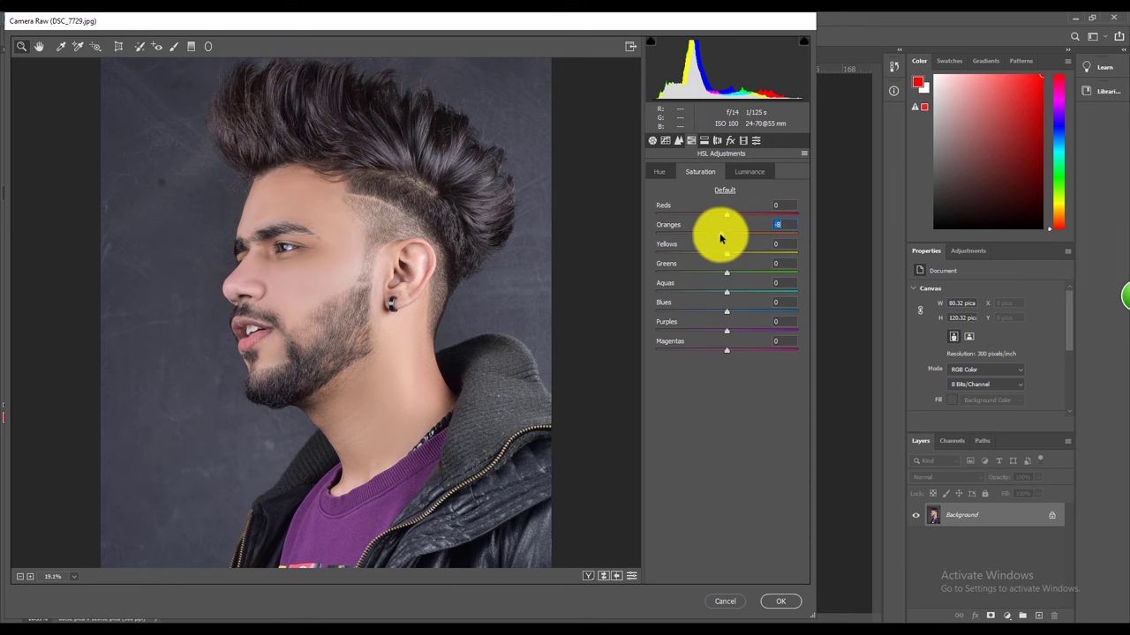
left_click(787, 611)
key("ctrl+0")
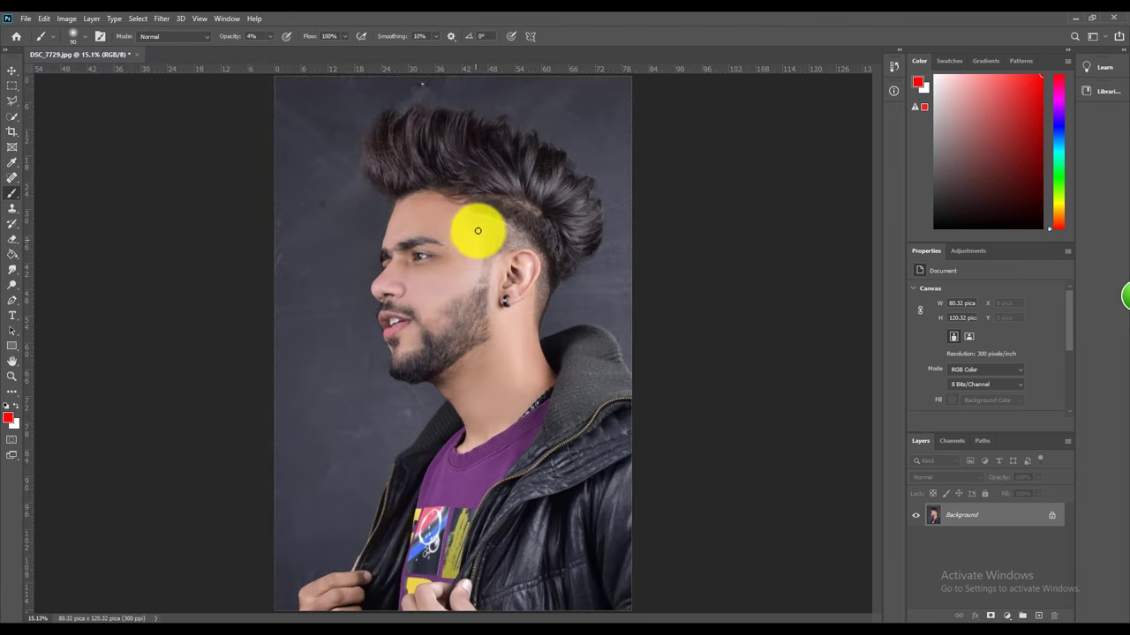
Use Select Subject to outline the man's hair, face, beard and jacket
key("ctrl+minus")
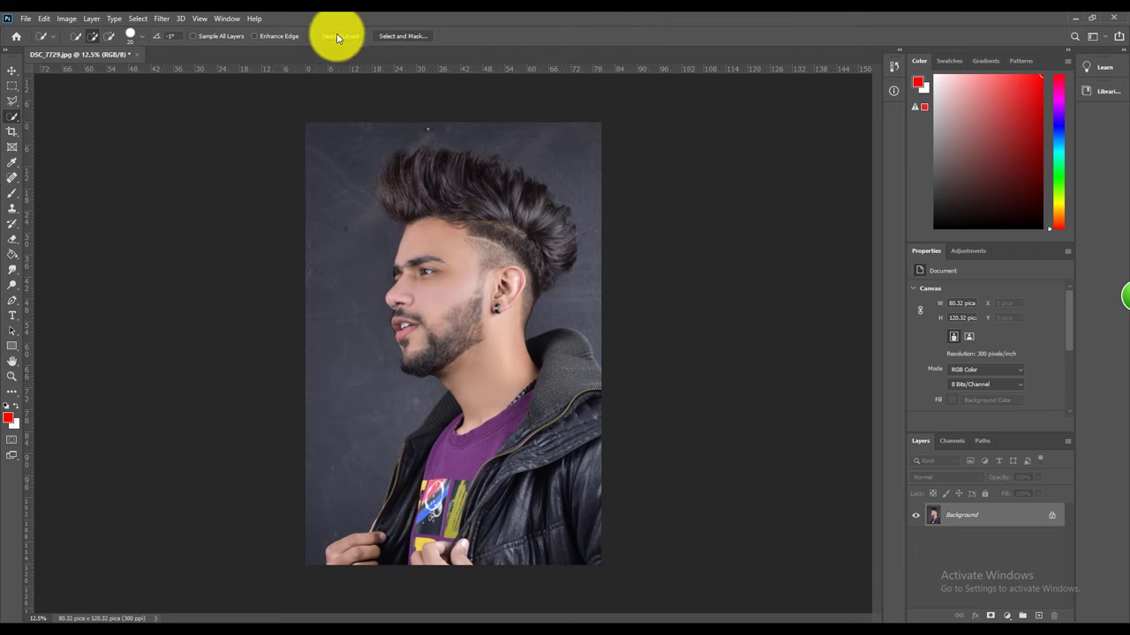
left_click(337, 37)
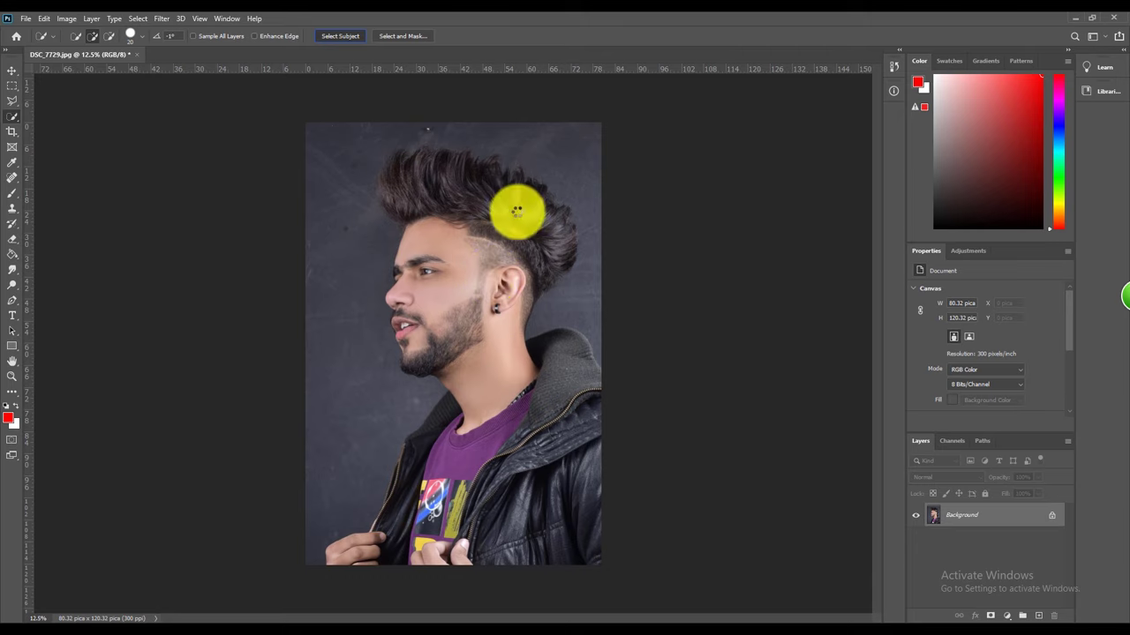
scroll(521, 176, "up", 2)
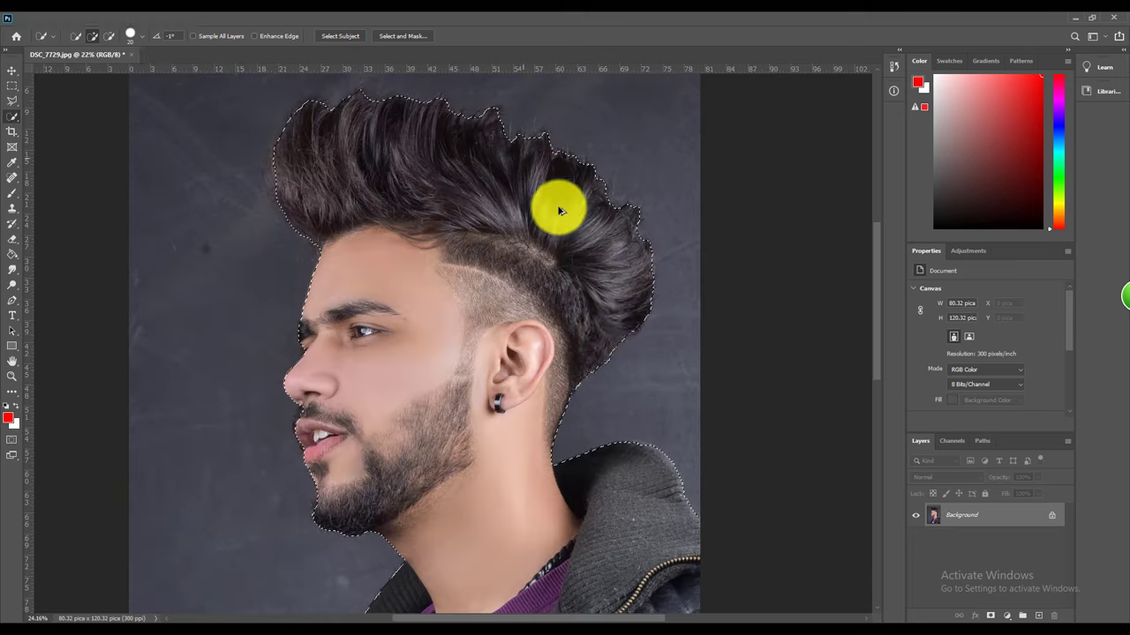
scroll(558, 210, "down", 2)
scroll(609, 344, "down", 1)
scroll(373, 494, "up", 3)
scroll(398, 421, "up", 2)
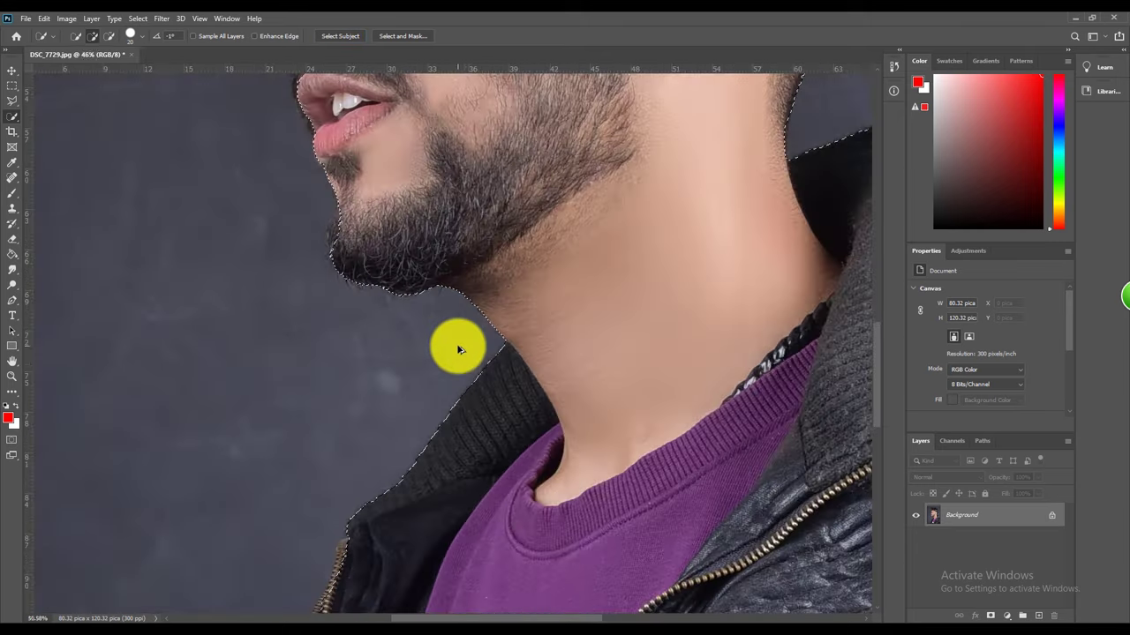
scroll(458, 350, "up", 2)
Lasso-trace the selection edge along the jawline and down the neck
left_click(13, 100)
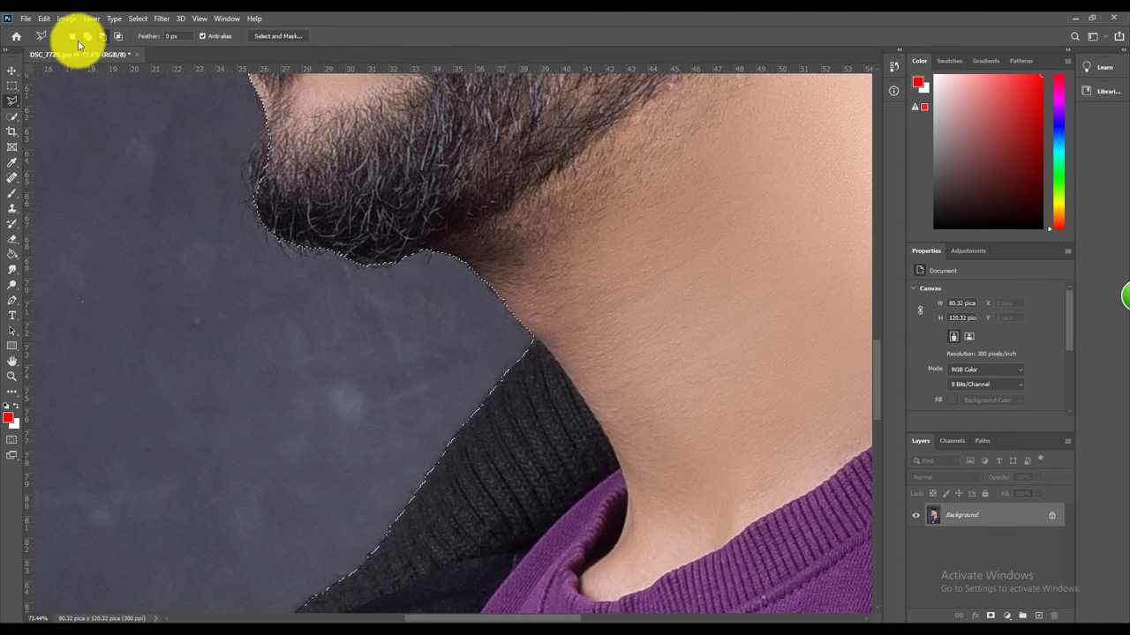
scroll(460, 355, "up", 1)
scroll(480, 360, "up", 1)
scroll(491, 297, "up", 1)
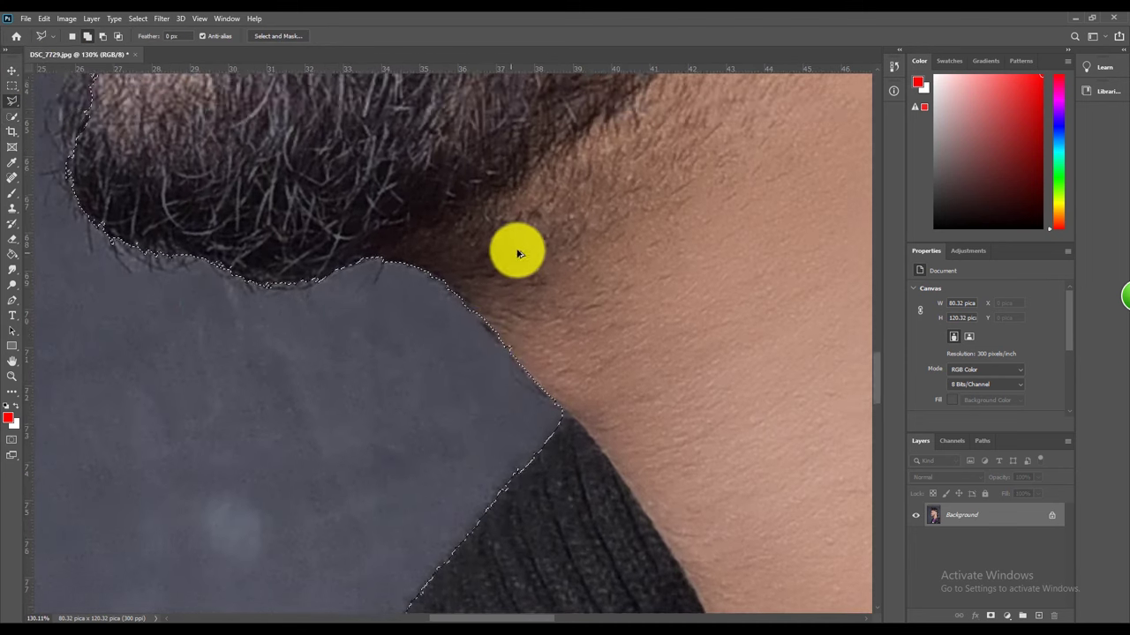
scroll(517, 250, "up", 1)
left_click_drag(547, 433, 453, 340)
left_click_drag(405, 298, 399, 279)
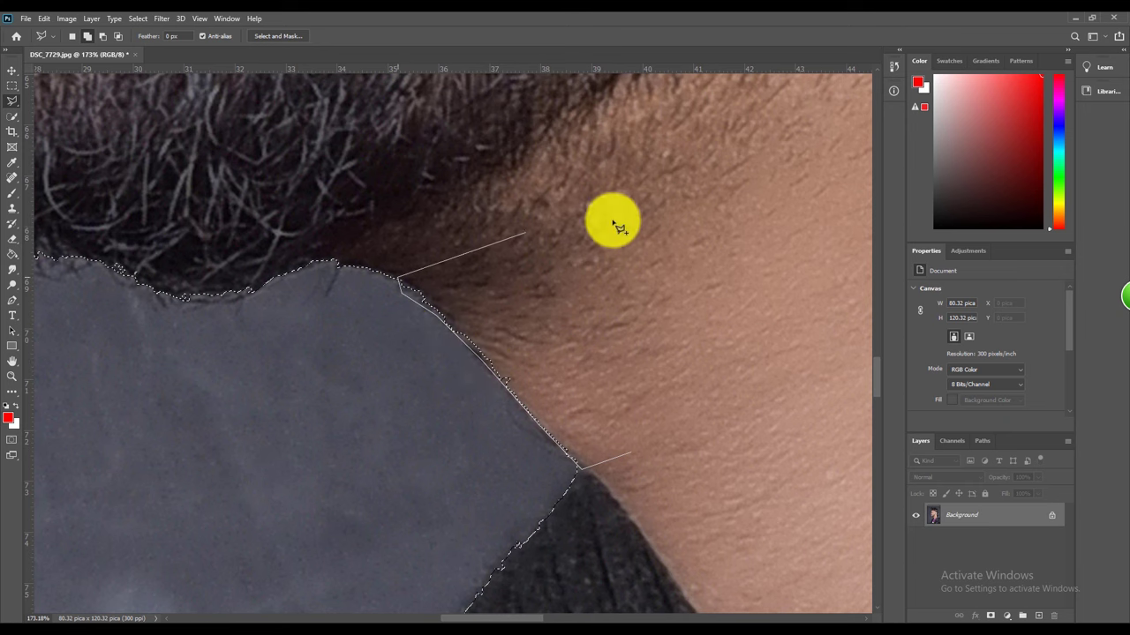
scroll(529, 424, "down", 3)
scroll(585, 315, "up", 2)
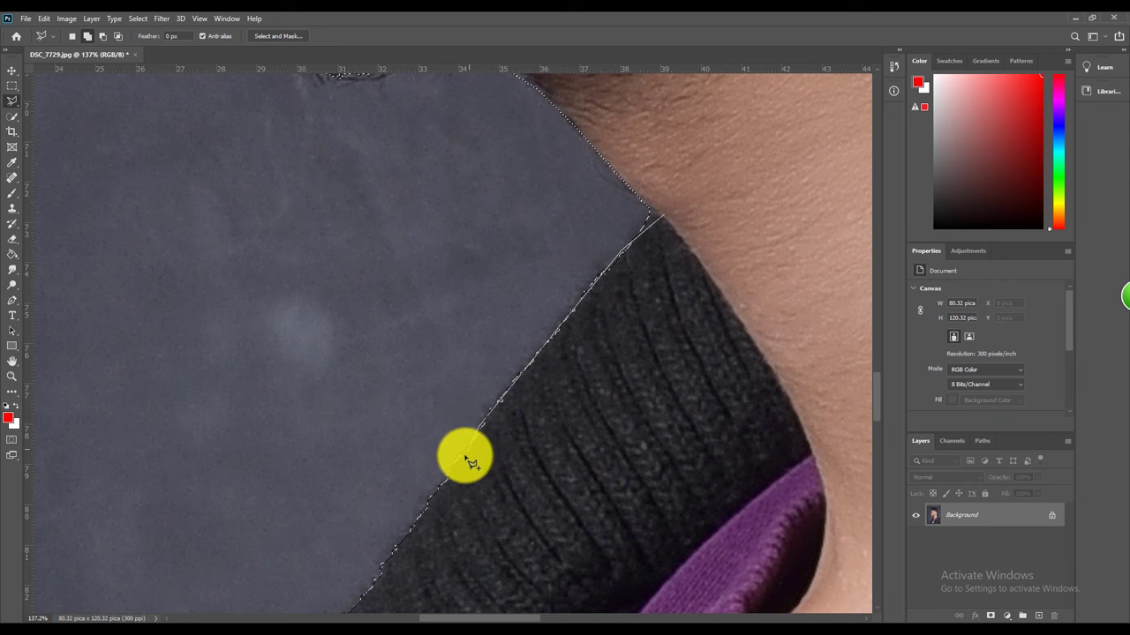
Touch up the selection along the jacket collar and zipper edges
left_click(444, 491)
scroll(587, 327, "down", 3)
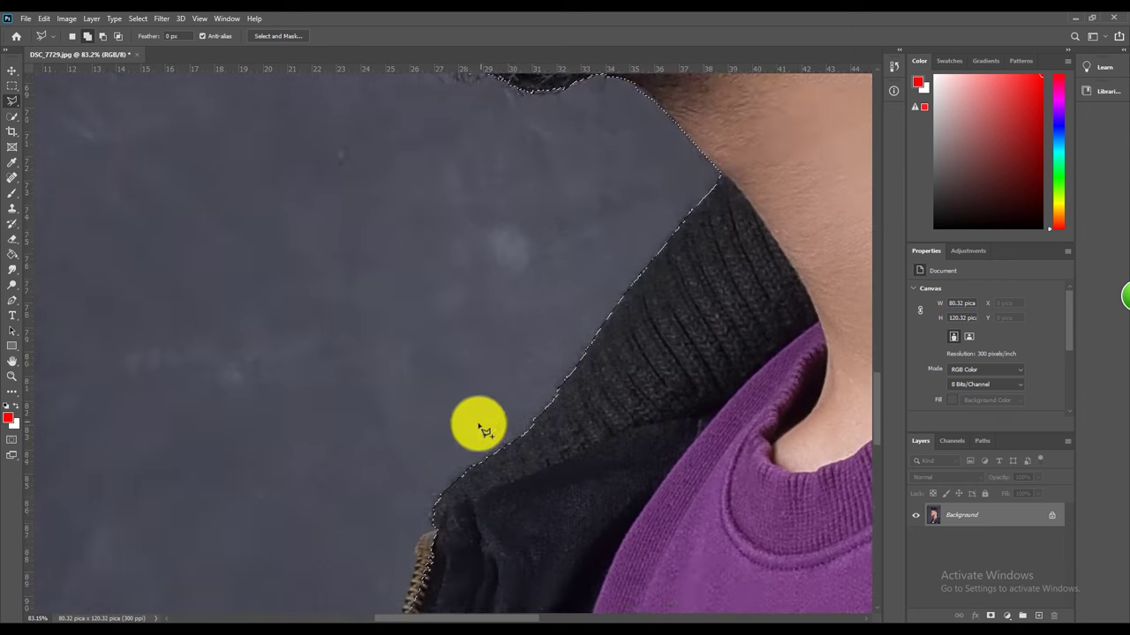
scroll(479, 423, "up", 1)
scroll(247, 457, "up", 3)
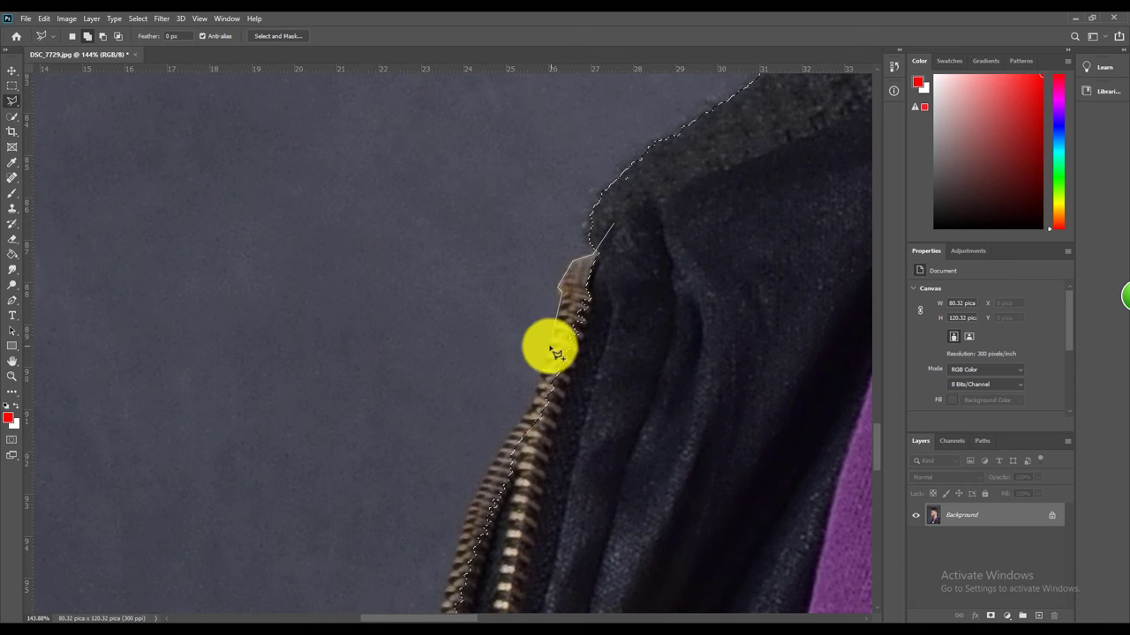
scroll(527, 427, "down", 2)
scroll(517, 298, "up", 1)
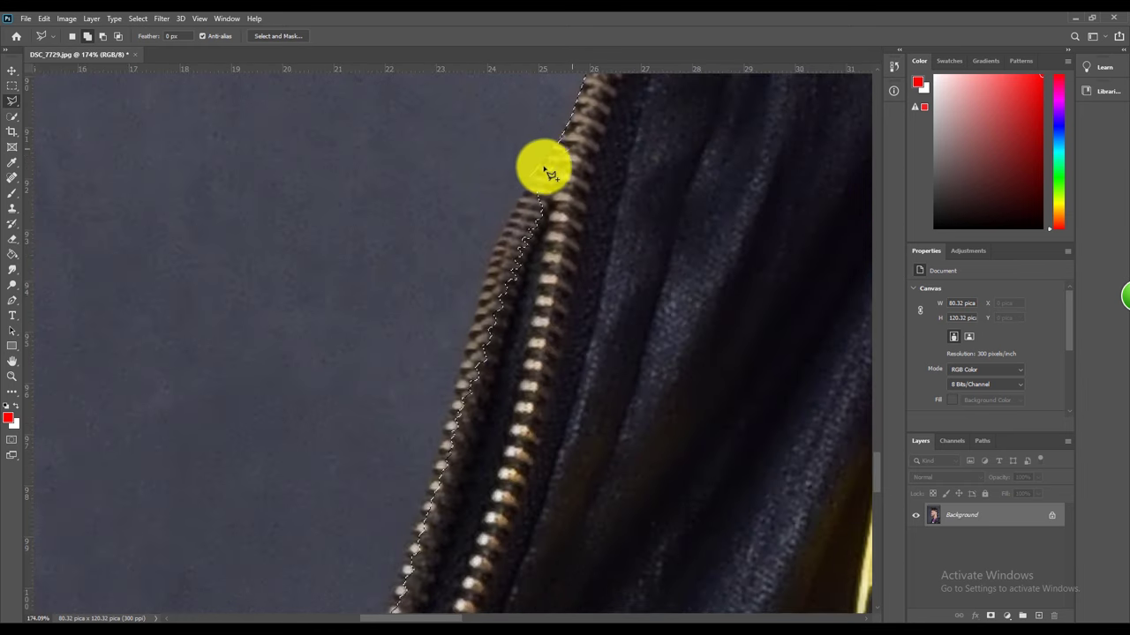
left_click(498, 240)
left_click(452, 449)
scroll(722, 302, "down", 3)
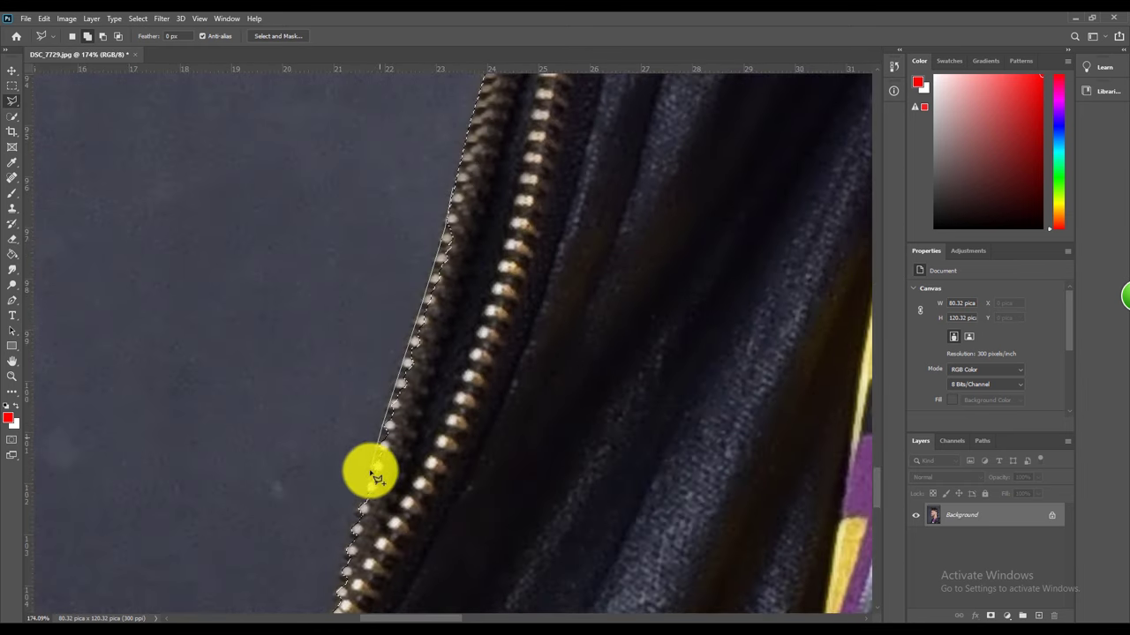
scroll(530, 359, "down", 1)
scroll(327, 303, "down", 2)
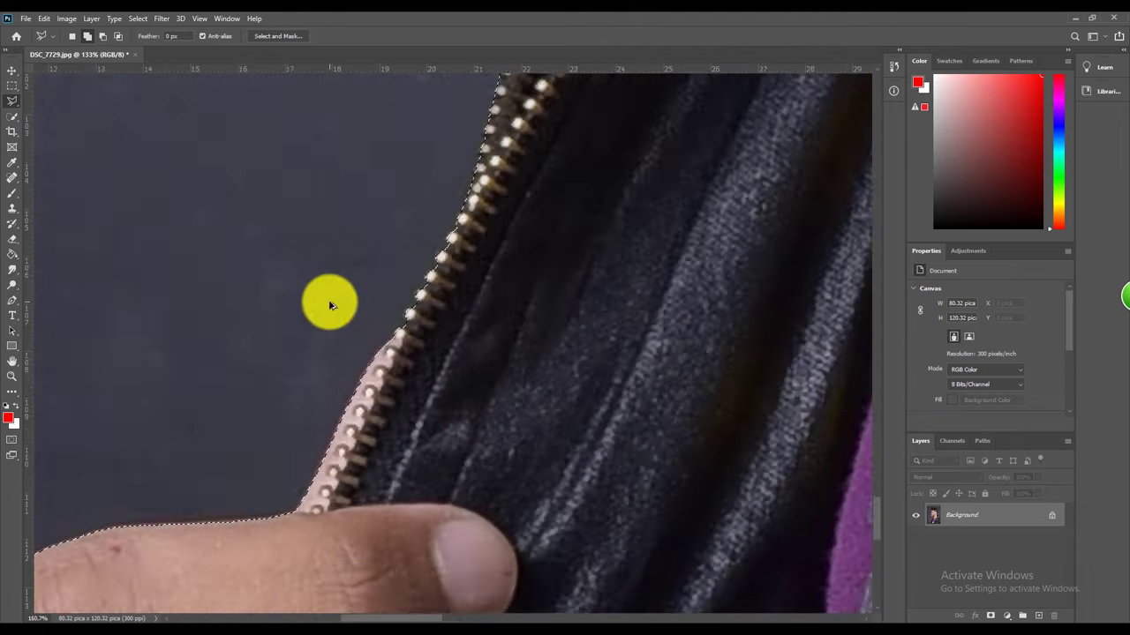
scroll(449, 259, "down", 1)
scroll(411, 298, "down", 1)
scroll(410, 298, "down", 5)
scroll(353, 348, "up", 4)
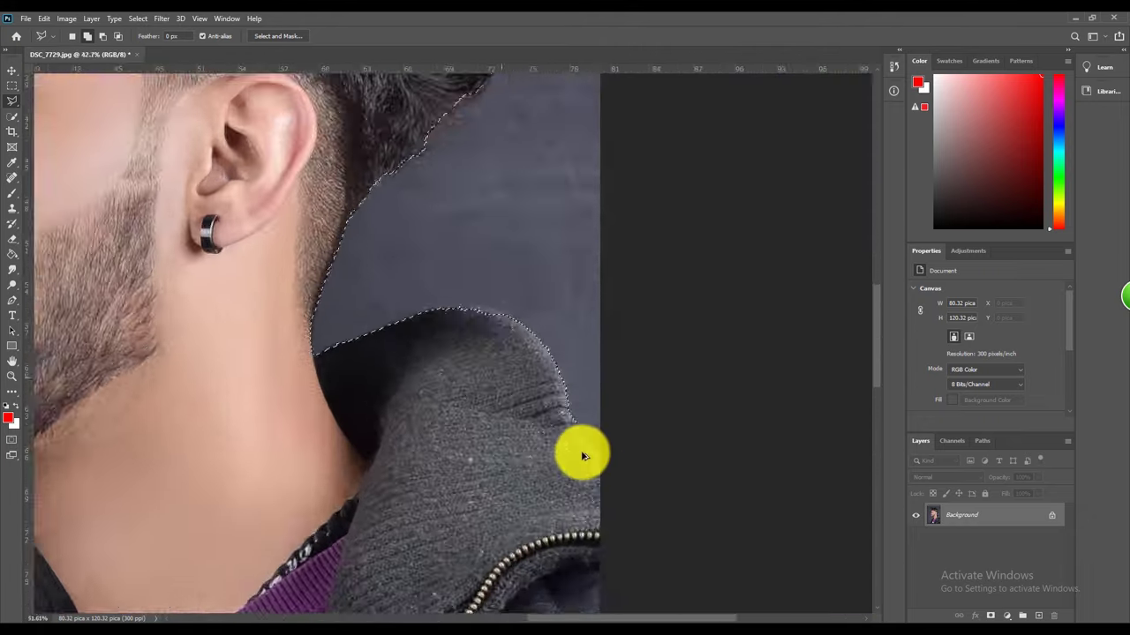
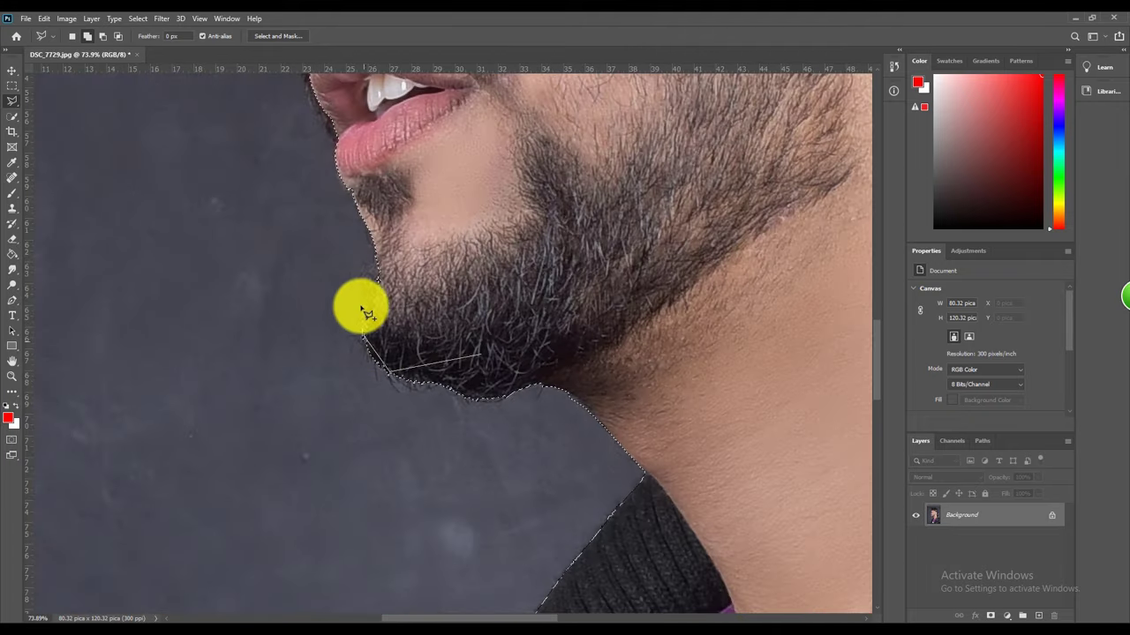
Zoom around the lips, beard and hair to finish the outline, then fit the photo on screen
scroll(353, 215, "up", 1)
scroll(398, 168, "up", 1)
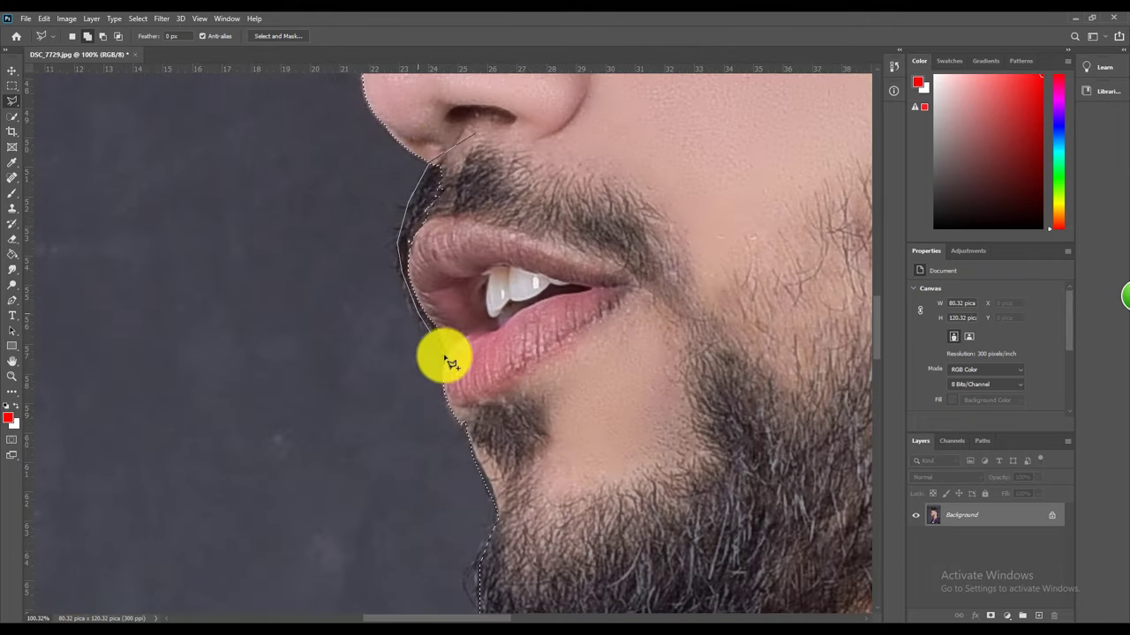
scroll(446, 359, "down", 2)
scroll(441, 212, "up", 3)
scroll(403, 151, "down", 2)
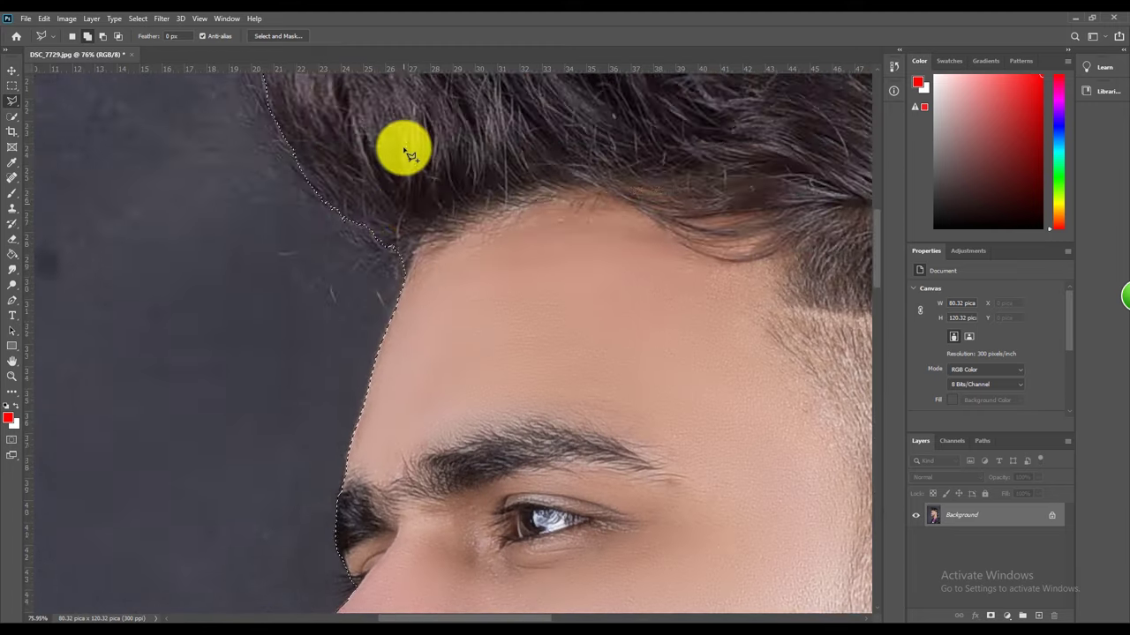
scroll(336, 151, "down", 1)
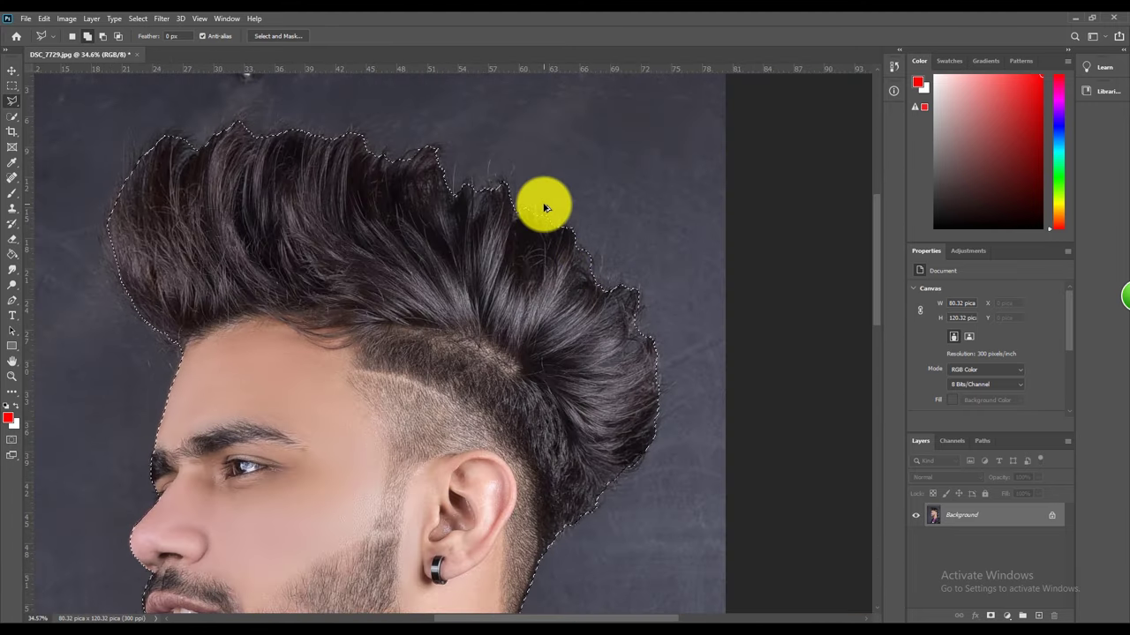
key("ctrl+0")
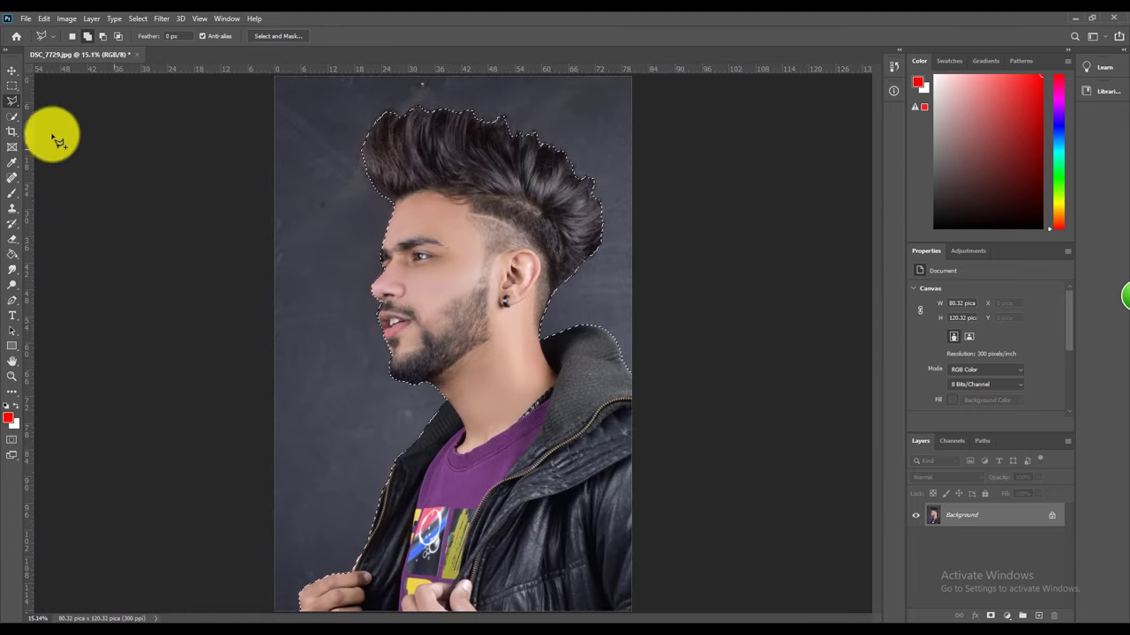
Feather the man's selection by 2 pixels from the Quick Selection canvas menu
left_click(13, 116)
right_click(582, 137)
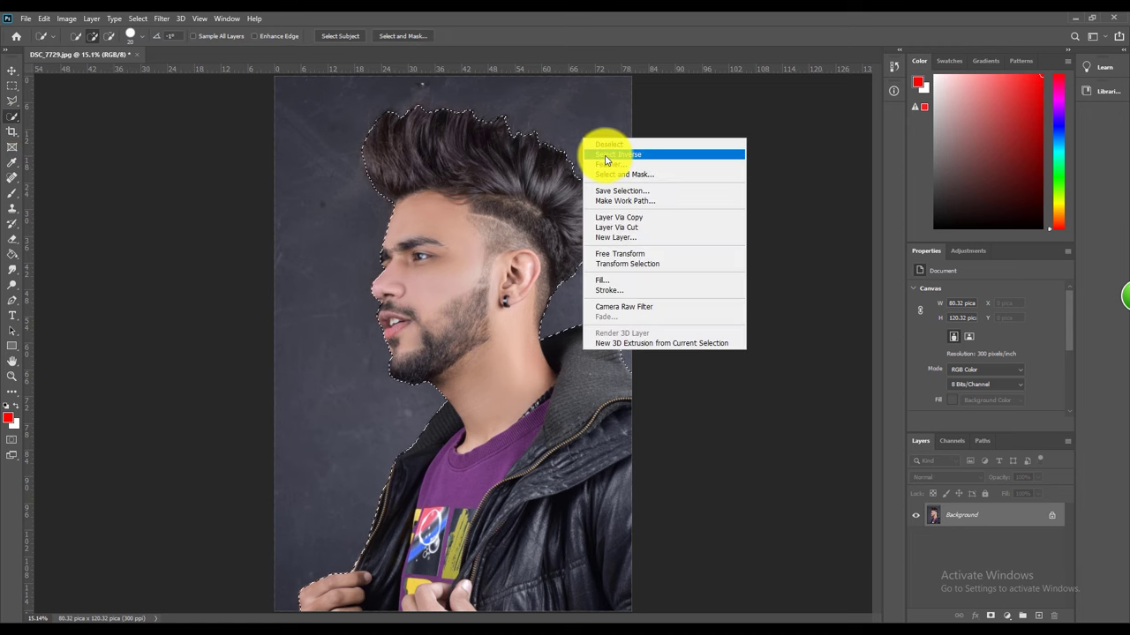
left_click(617, 164)
type("2")
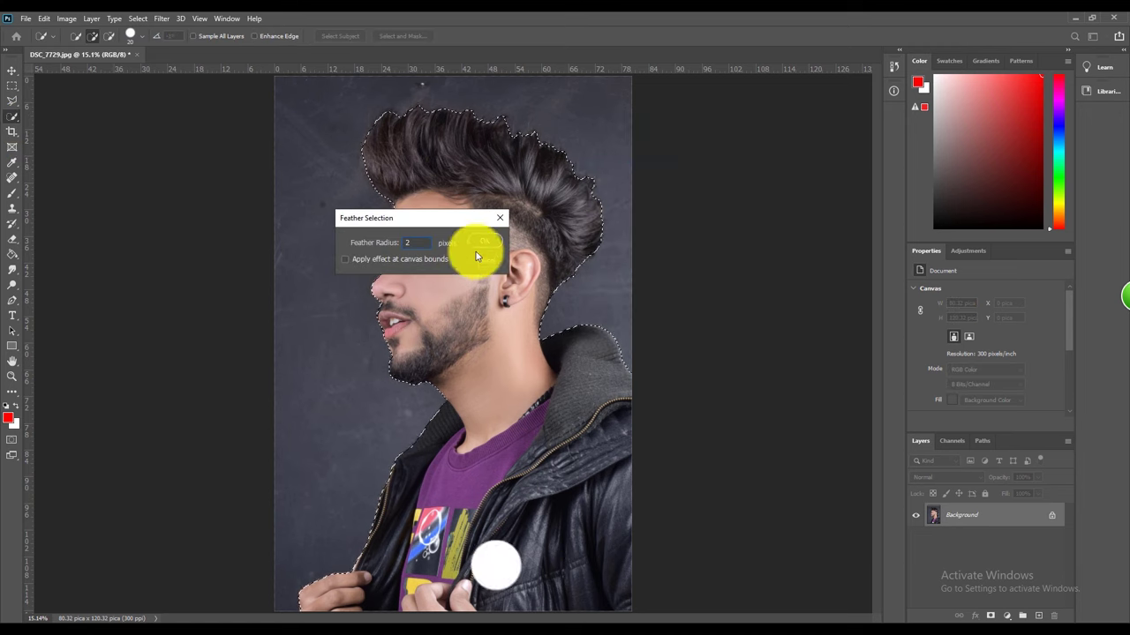
left_click(484, 244)
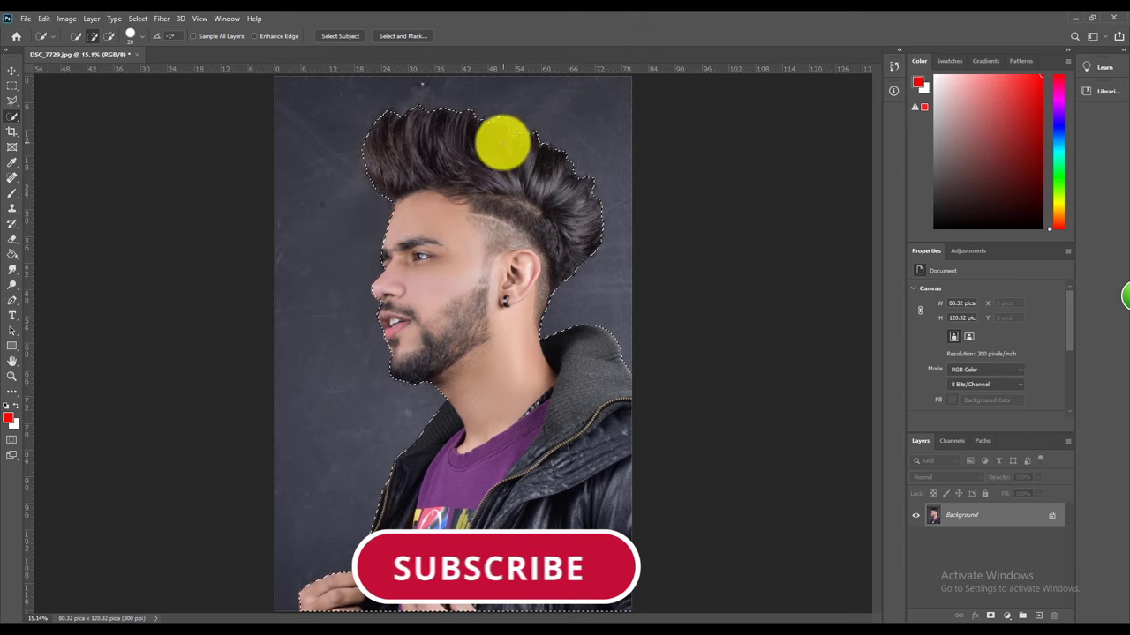
scroll(441, 132, "up", 2)
scroll(441, 132, "up", 2)
scroll(588, 177, "up", 1)
scroll(530, 171, "up", 1)
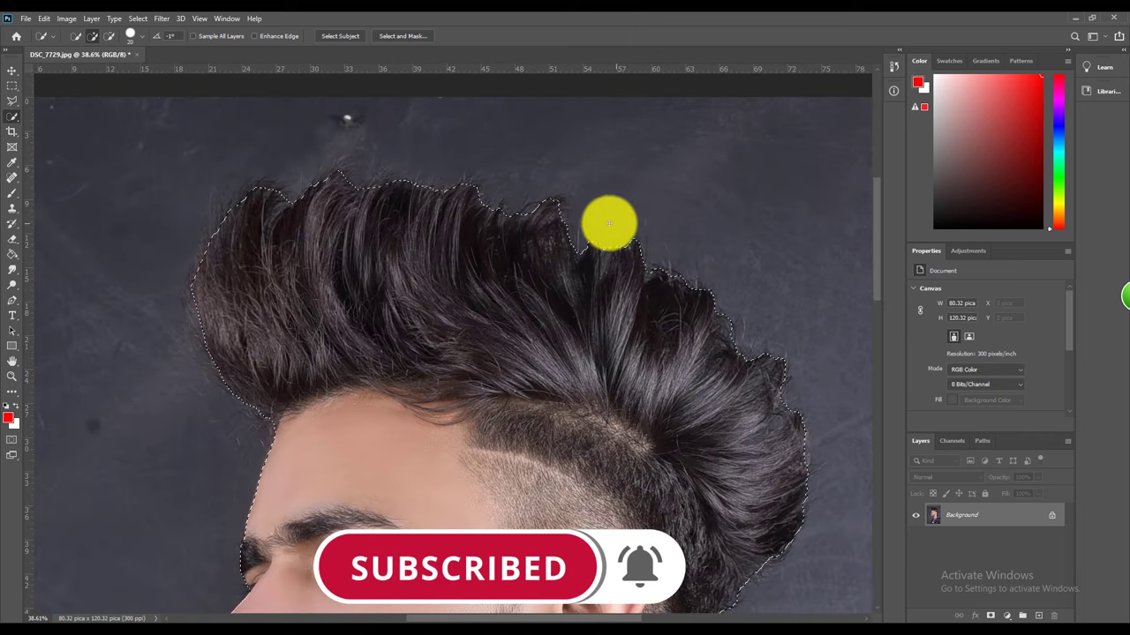
right_click(689, 198)
In Select and Mask, refine the left hairline with the Refine Edge Brush at size 150–175
left_click(731, 236)
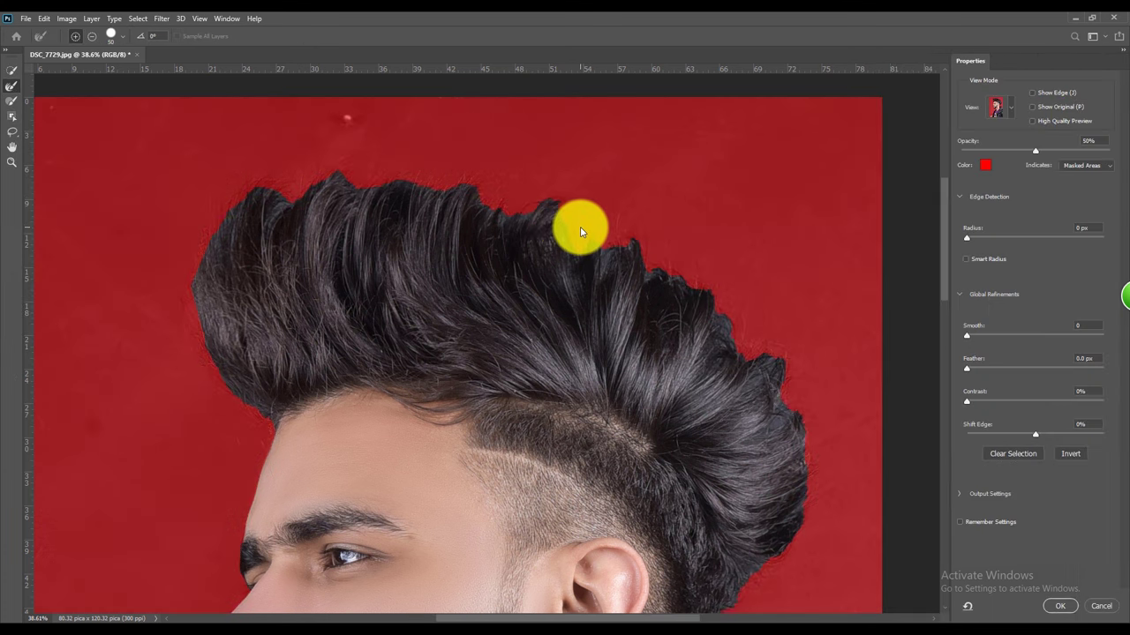
key("bracketright")
key("bracketright")
key("bracketright")
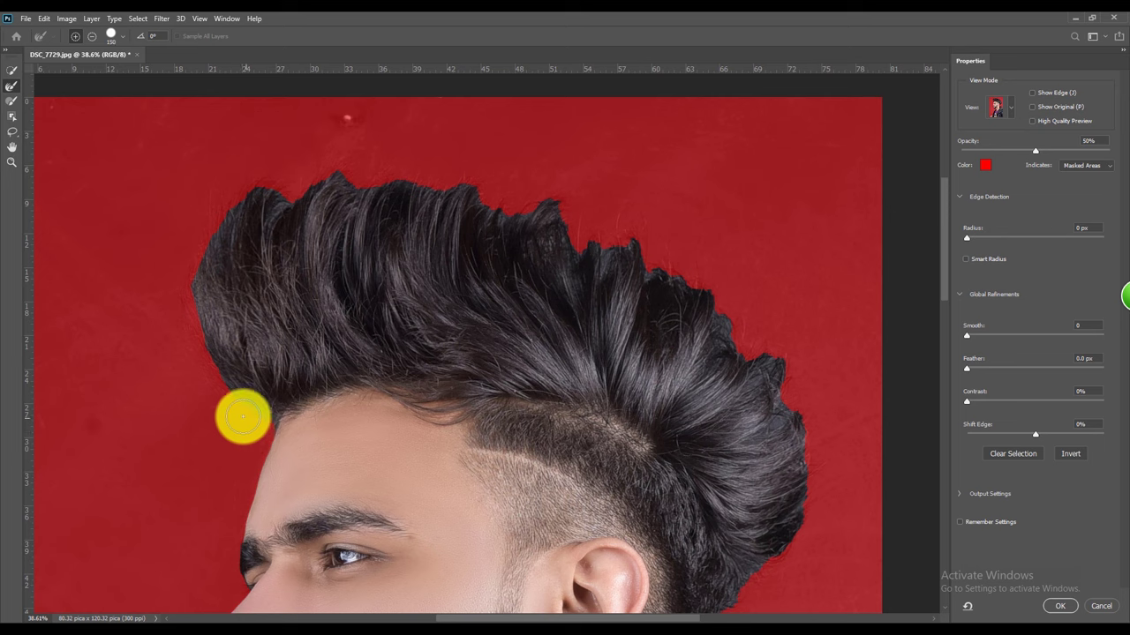
left_click_drag(239, 411, 199, 364)
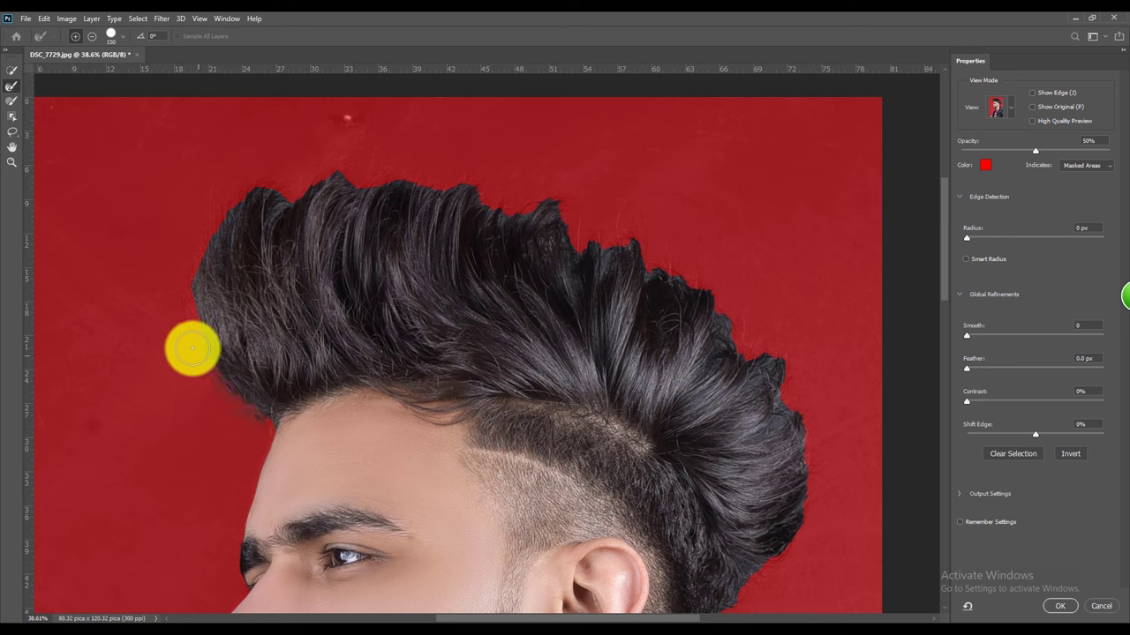
left_click(12, 86)
scroll(167, 306, "up", 1)
key("bracketright")
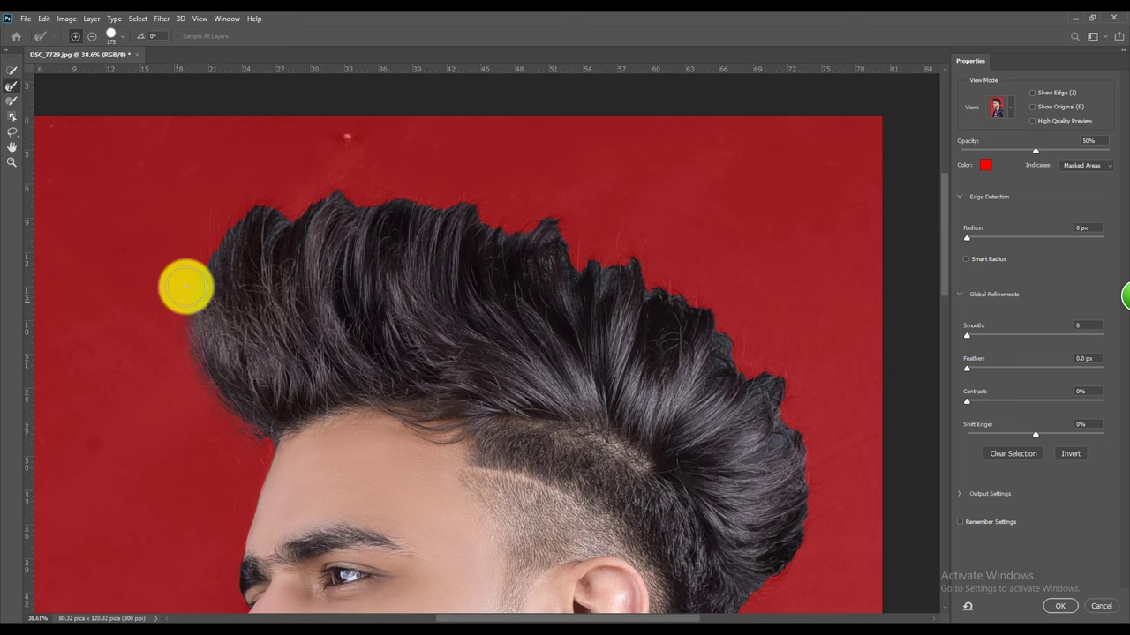
mouse_move(201, 261)
left_mouse_down()
mouse_move(247, 209)
mouse_move(366, 184)
mouse_move(497, 204)
mouse_move(590, 244)
mouse_move(664, 288)
mouse_move(792, 397)
mouse_move(789, 527)
mouse_move(764, 523)
left_mouse_up()
Resize the brush down to 90 and back to 150, then refine across the hair
scroll(812, 398, "down", 2)
key("bracketleft")
scroll(764, 523, "down", 4)
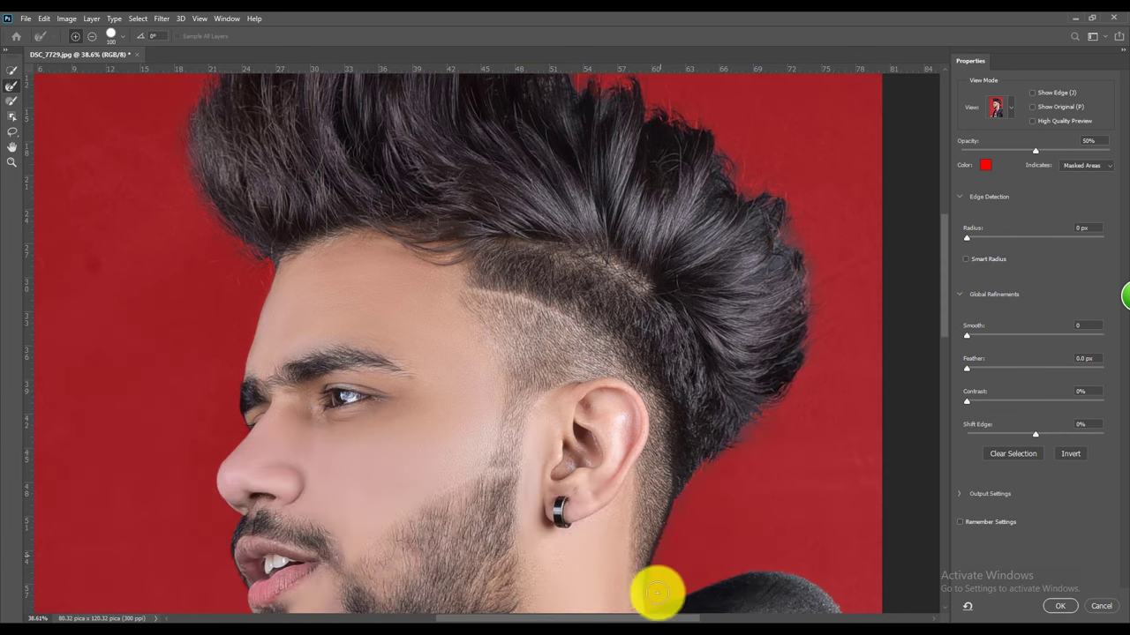
key("bracketleft")
key("bracketleft")
key("bracketleft")
scroll(257, 276, "up", 3)
key("bracketright")
key("bracketright")
key("bracketright")
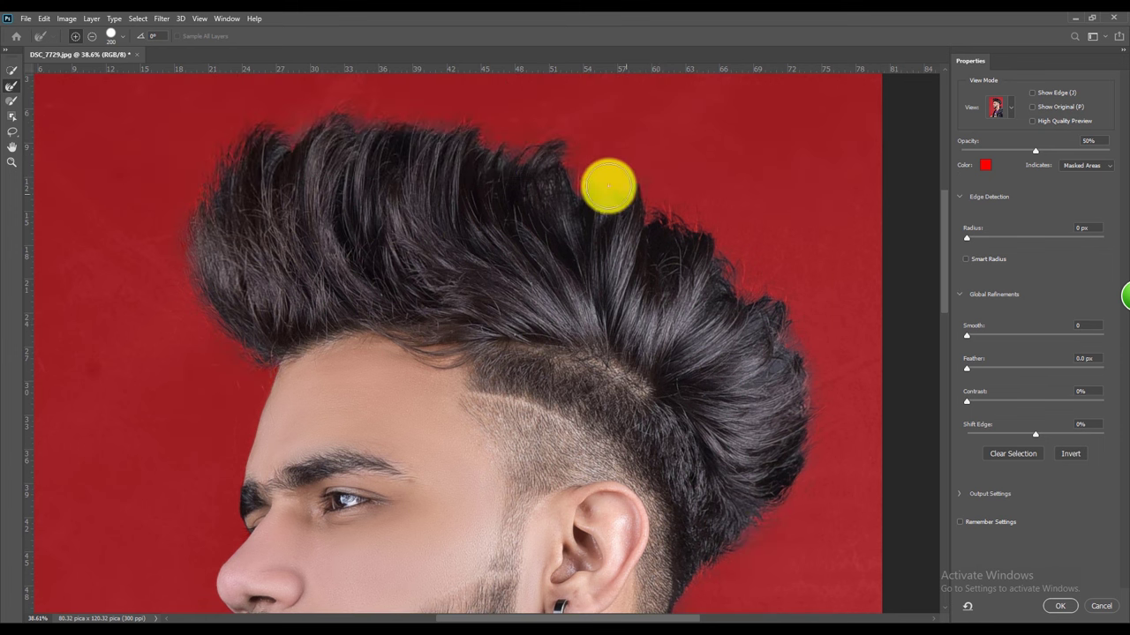
mouse_move(608, 184)
left_mouse_down()
mouse_move(780, 308)
mouse_move(782, 345)
mouse_move(592, 189)
mouse_move(403, 121)
mouse_move(179, 374)
left_mouse_up()
Refine the nose, lips, chin and neck edges with a size-60 brush, then apply
scroll(179, 374, "down", 4)
key("bracketleft")
key("bracketleft")
key("bracketleft")
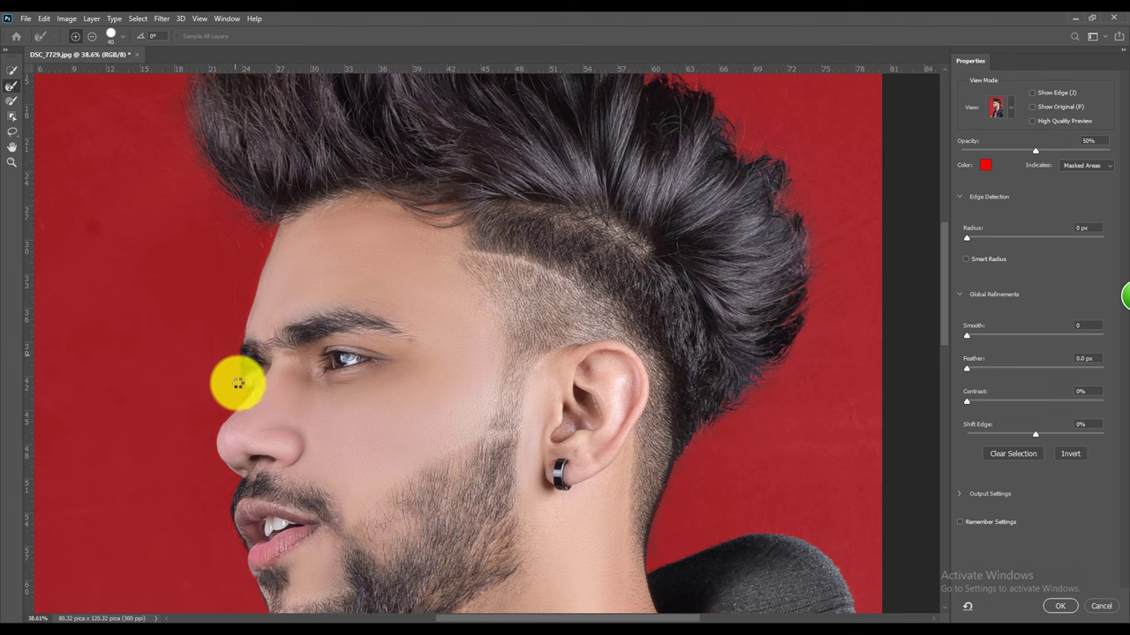
mouse_move(241, 387)
left_mouse_down()
mouse_move(216, 401)
mouse_move(217, 327)
mouse_move(235, 300)
left_mouse_up()
scroll(212, 402, "down", 5)
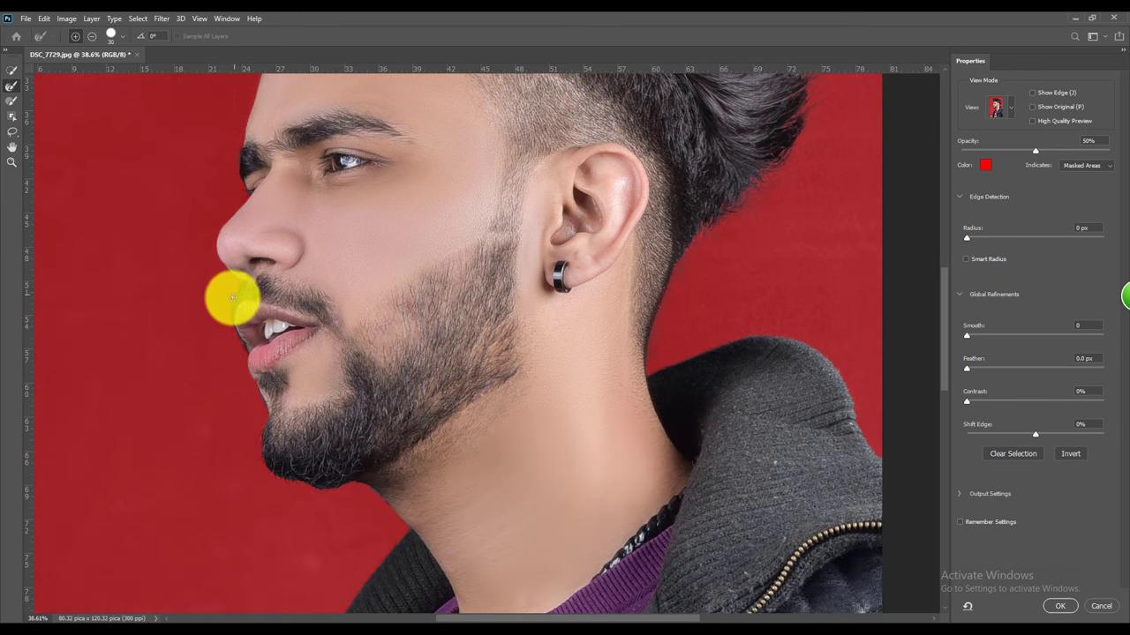
mouse_move(240, 338)
left_mouse_down()
mouse_move(351, 491)
mouse_move(303, 484)
mouse_move(261, 434)
mouse_move(345, 489)
mouse_move(253, 439)
left_mouse_up()
scroll(232, 341, "down", 2)
scroll(679, 361, "up", 1)
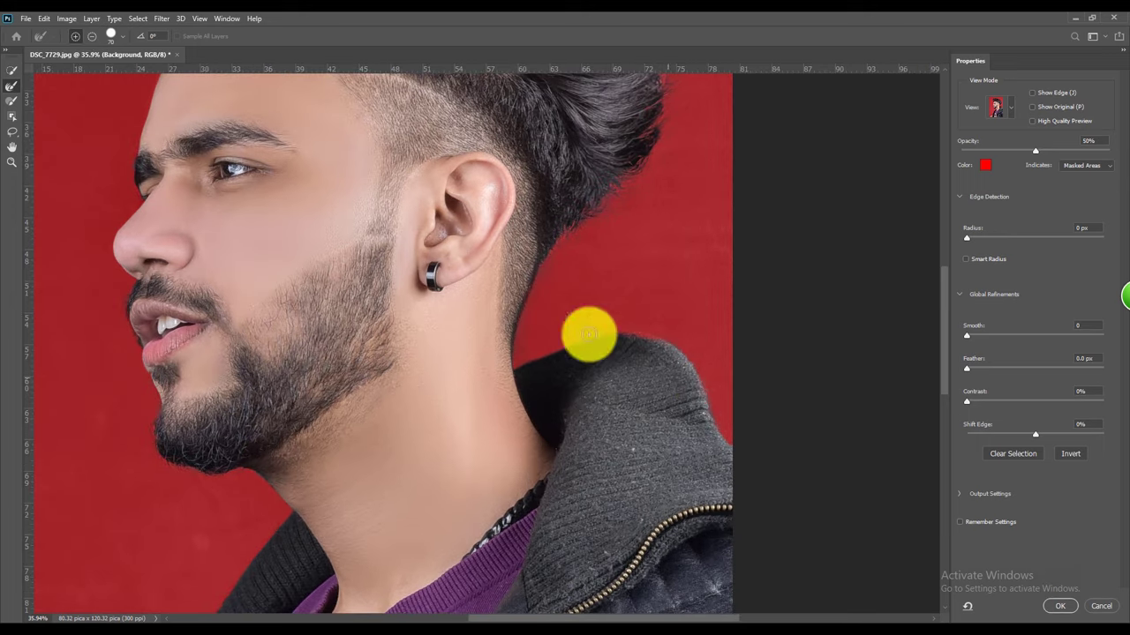
scroll(403, 249, "up", 1)
scroll(374, 240, "up", 3)
scroll(409, 158, "up", 2)
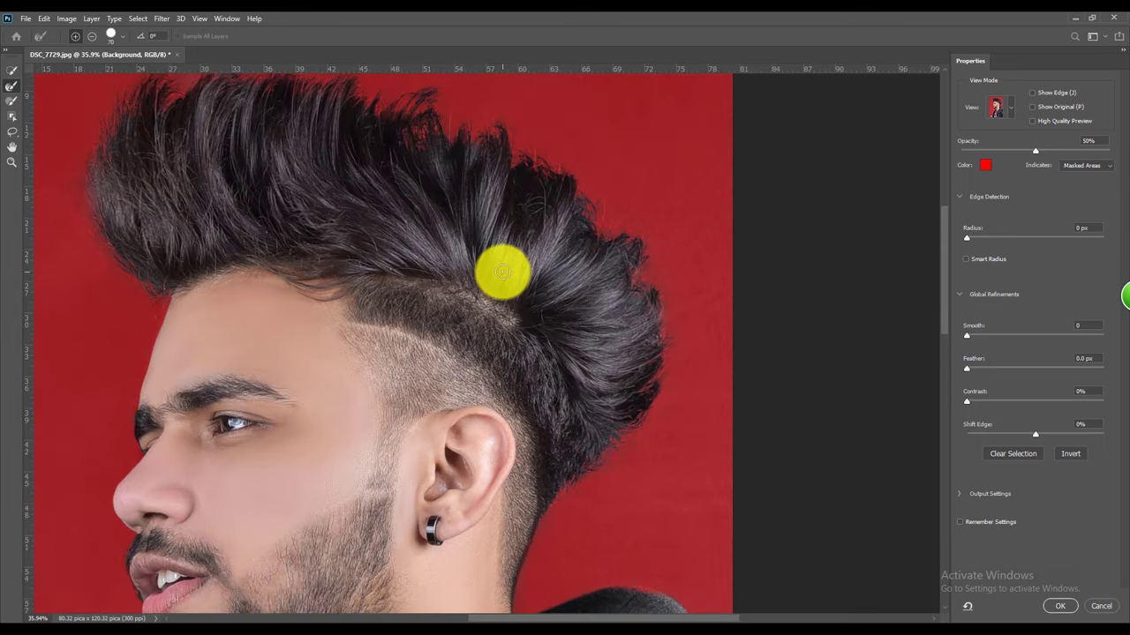
left_click(1062, 607)
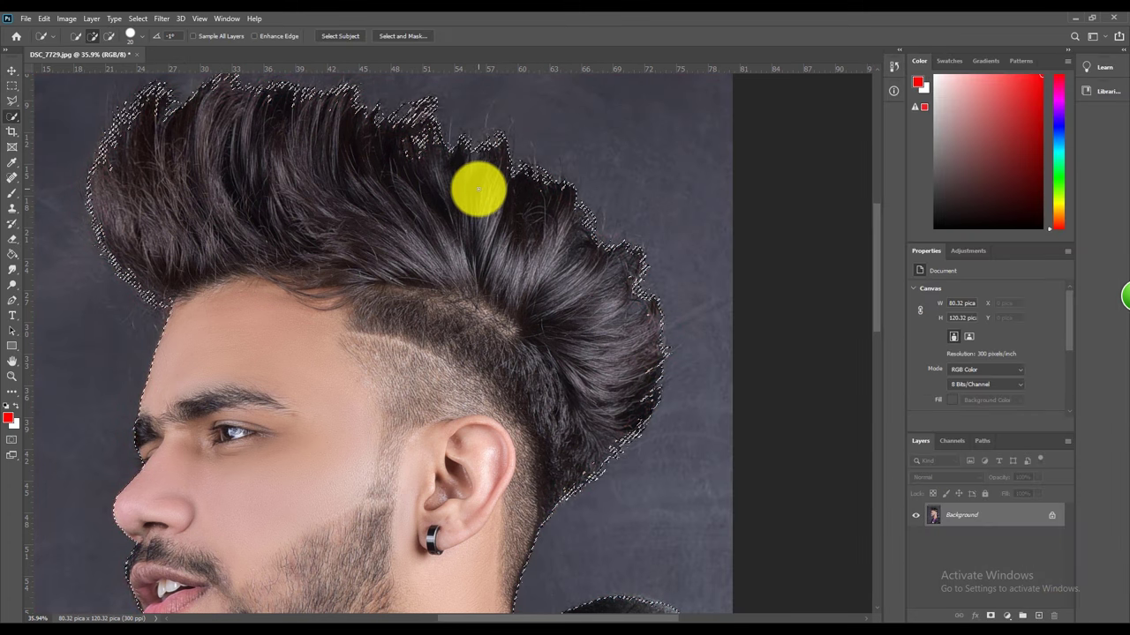
Duplicate the selected man onto a new layer with Ctrl+J
scroll(477, 183, "down", 3)
scroll(472, 190, "down", 2)
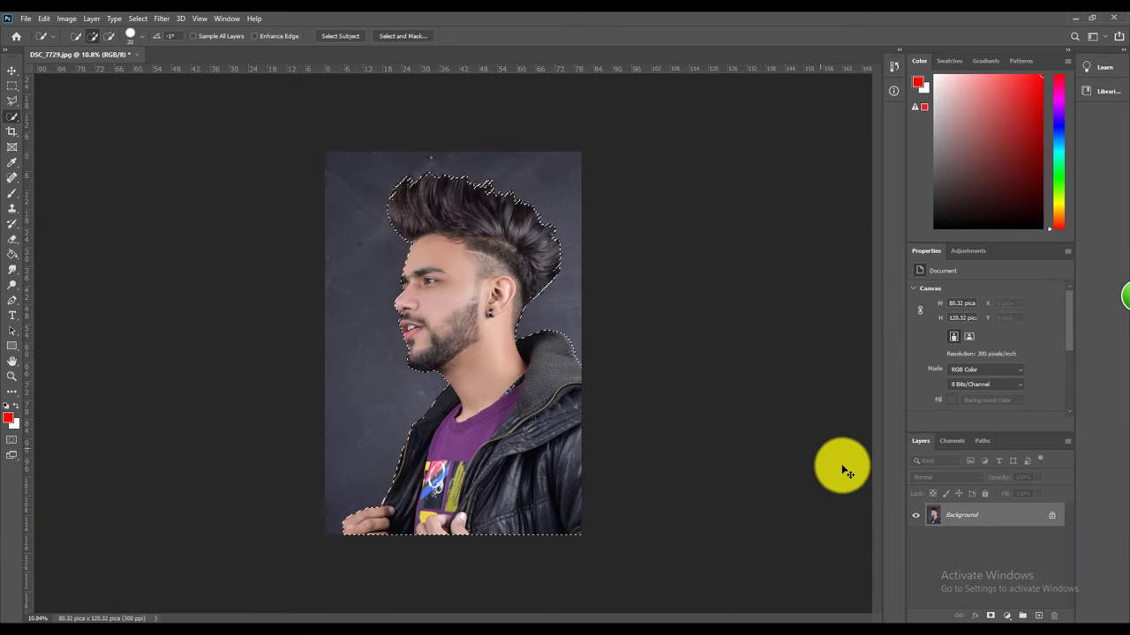
key("ctrl+j")
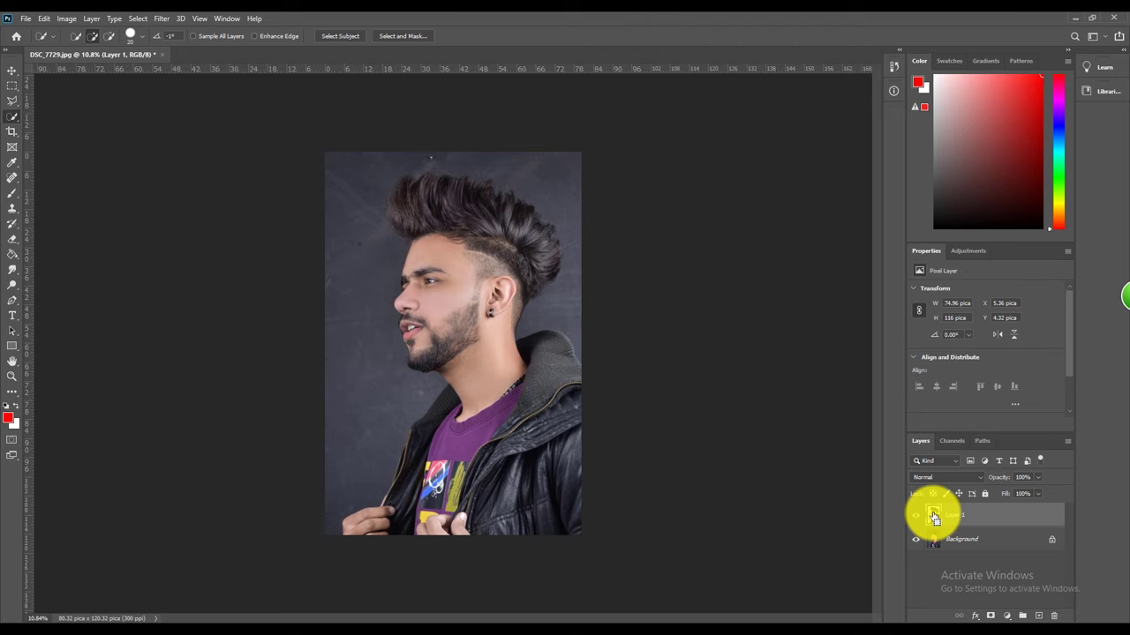
Reload the man's outline and copy the Background's selected area onto new Layer 2
left_click(935, 519, "ctrl")
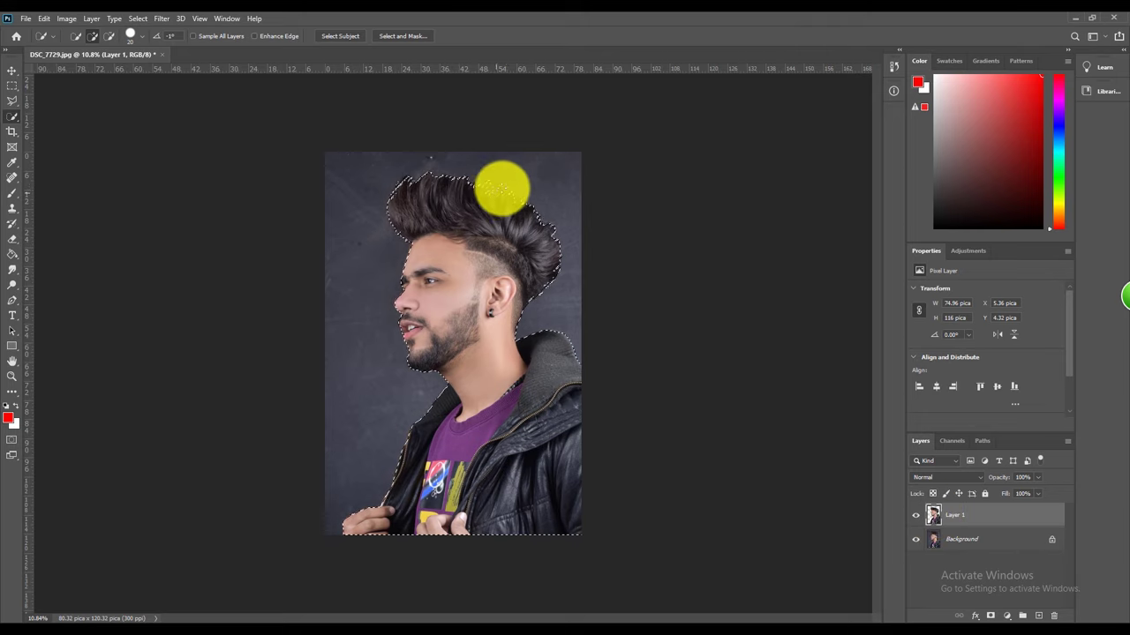
left_click(996, 538)
right_click(540, 170)
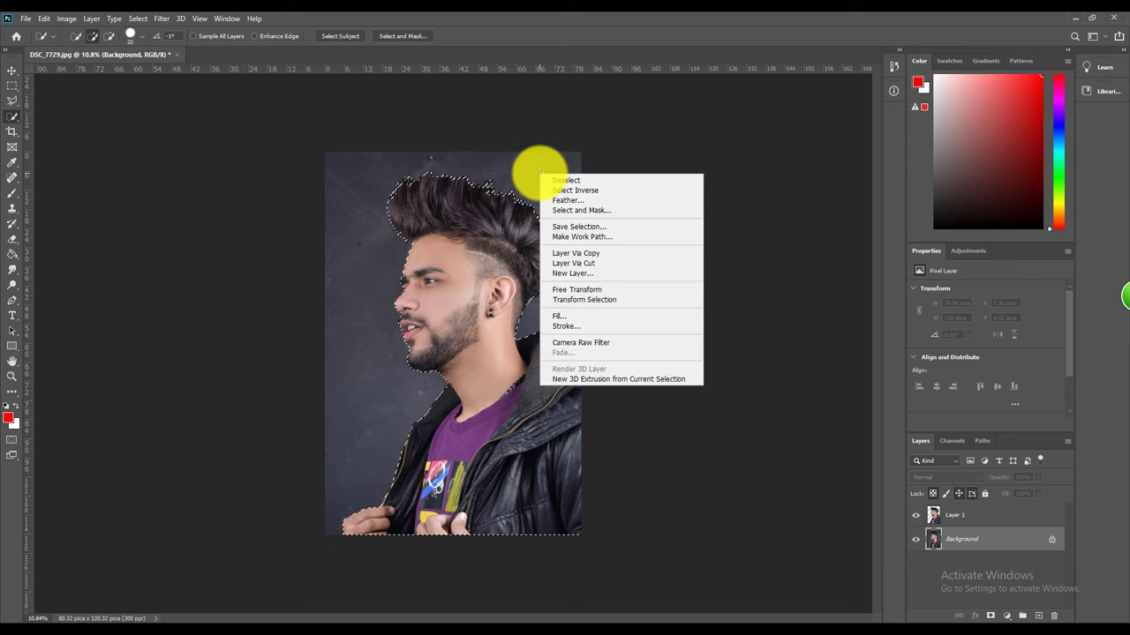
left_click(594, 192)
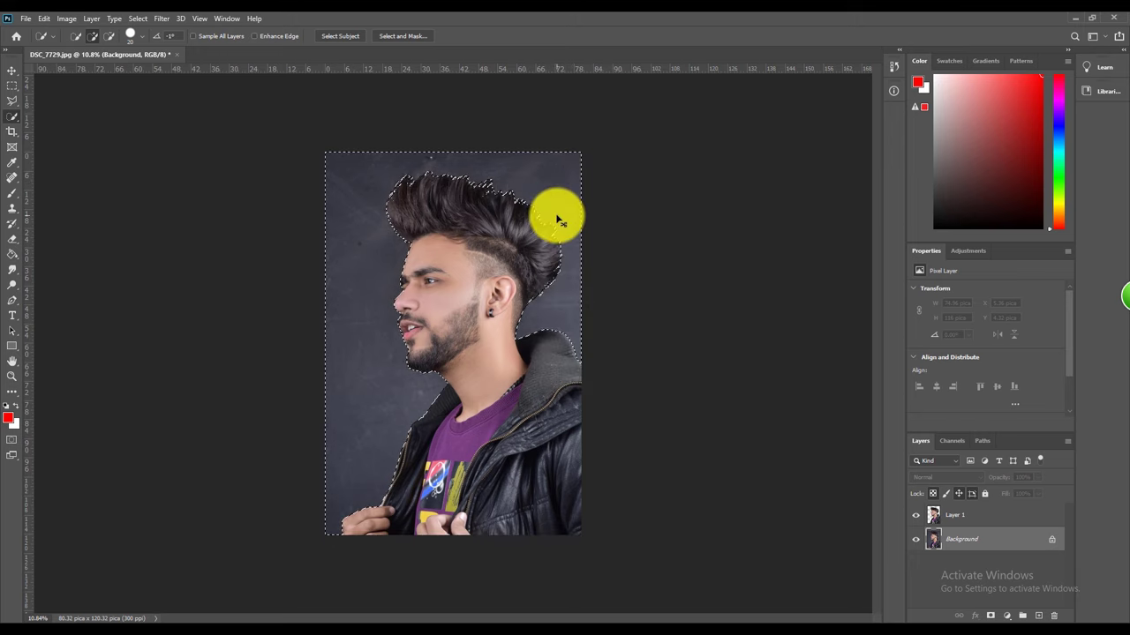
key("ctrl+j")
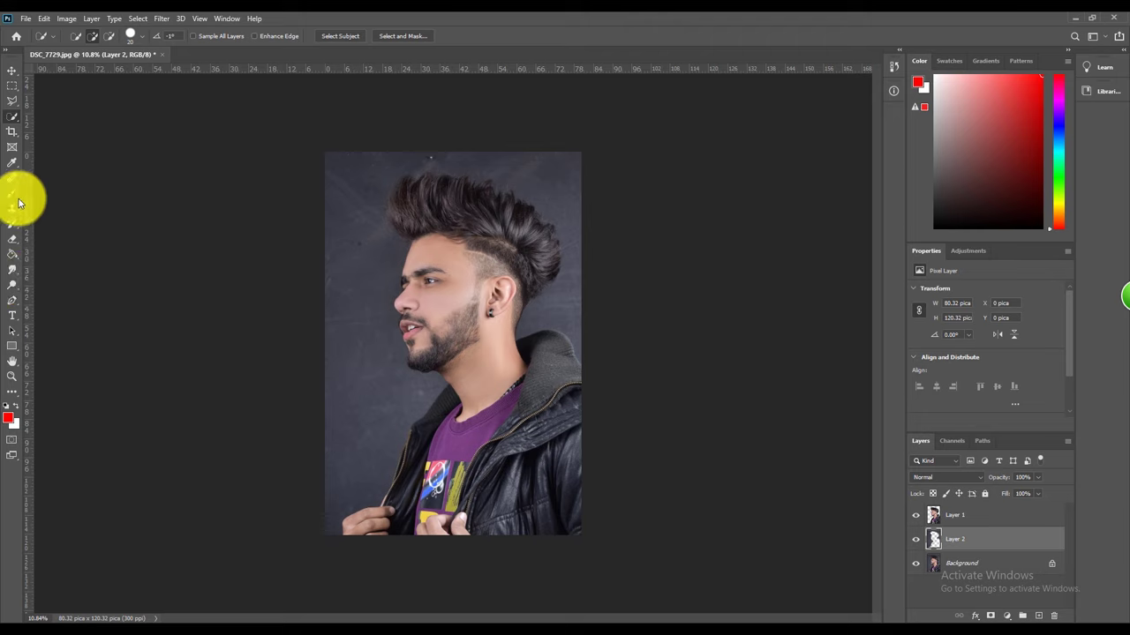
Switch to the Mixer Brush with Mix 90% and Wet 74%
left_click_drag(19, 203, 70, 233)
left_click(74, 227)
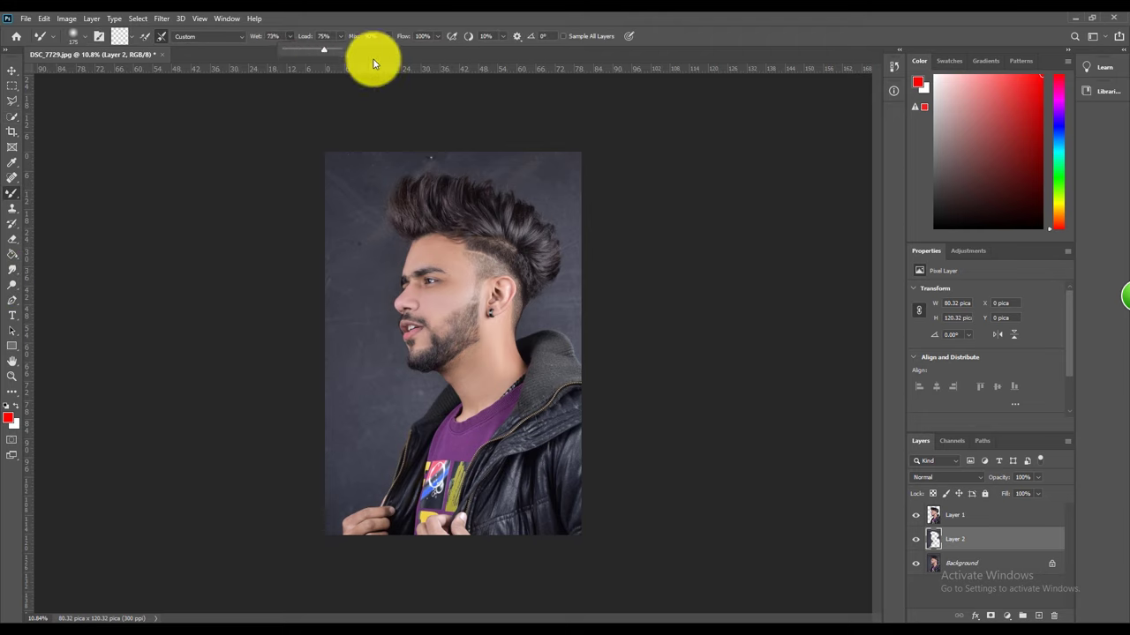
left_click(495, 141)
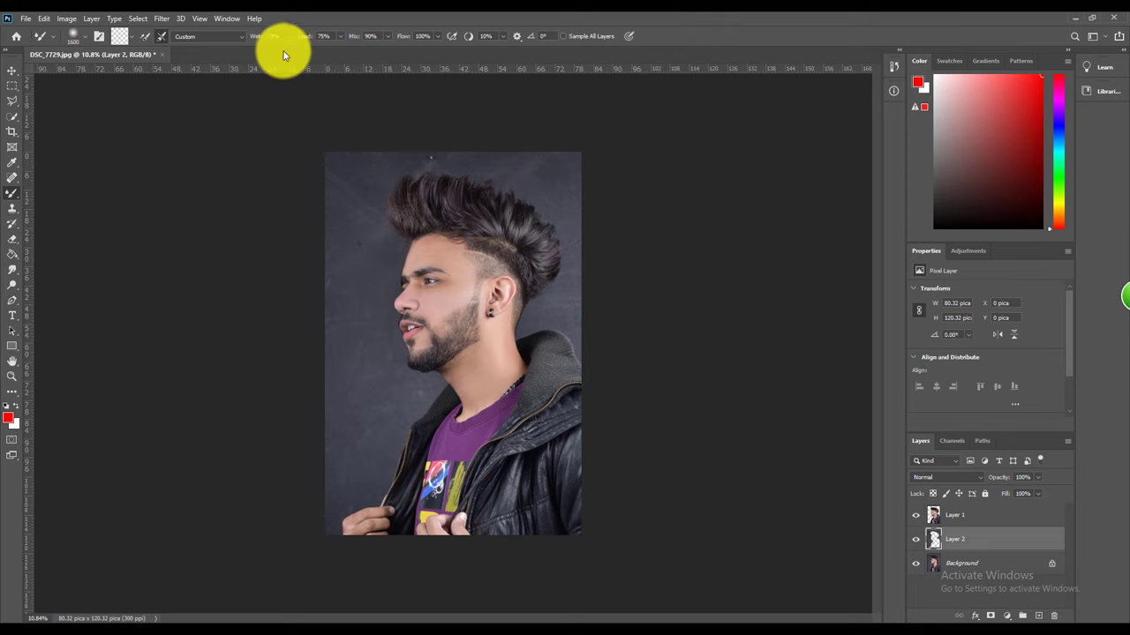
left_click(358, 261)
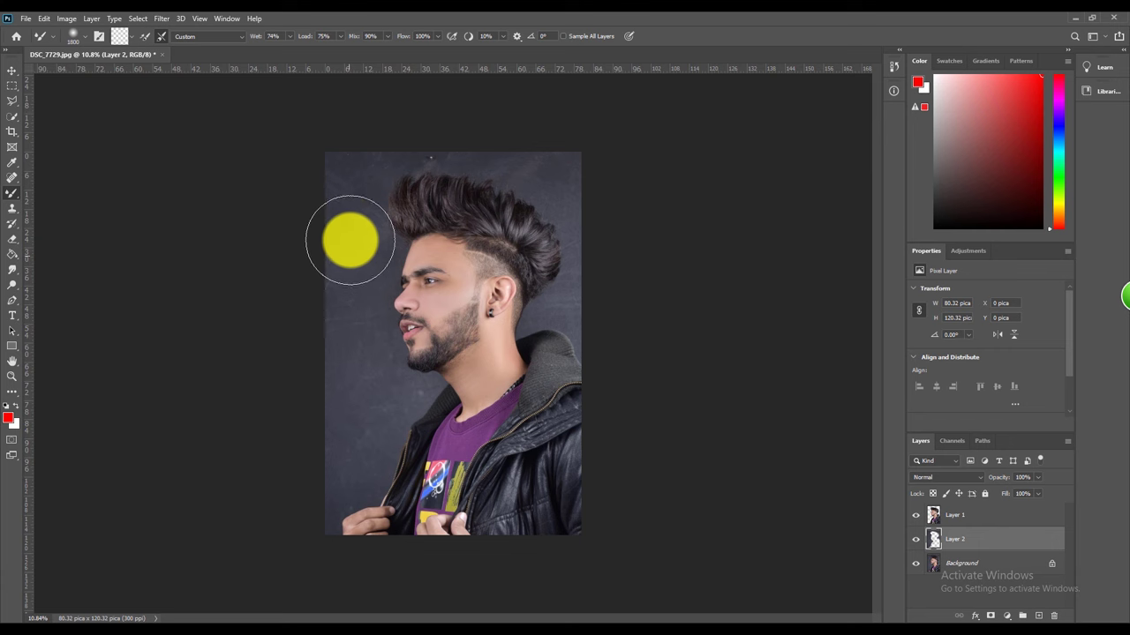
Paint the Layer 2 backdrop into even grey, shrinking the brush near the hair
scroll(345, 262, "up", 3, "alt")
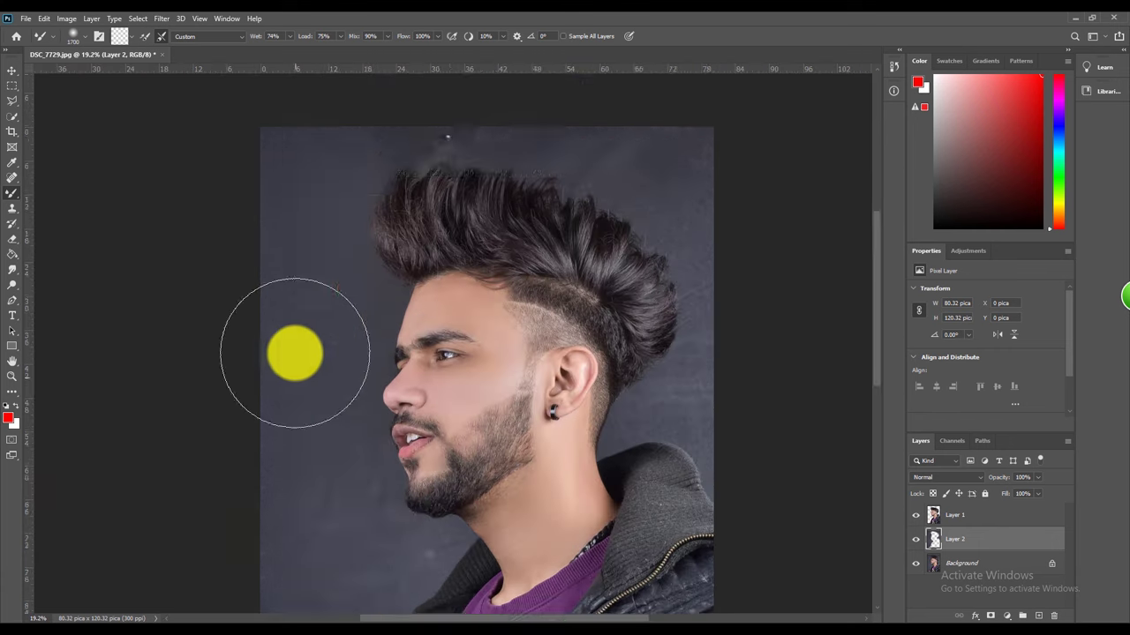
scroll(291, 351, "down", 3)
scroll(442, 432, "down", 4)
scroll(309, 430, "up", 5)
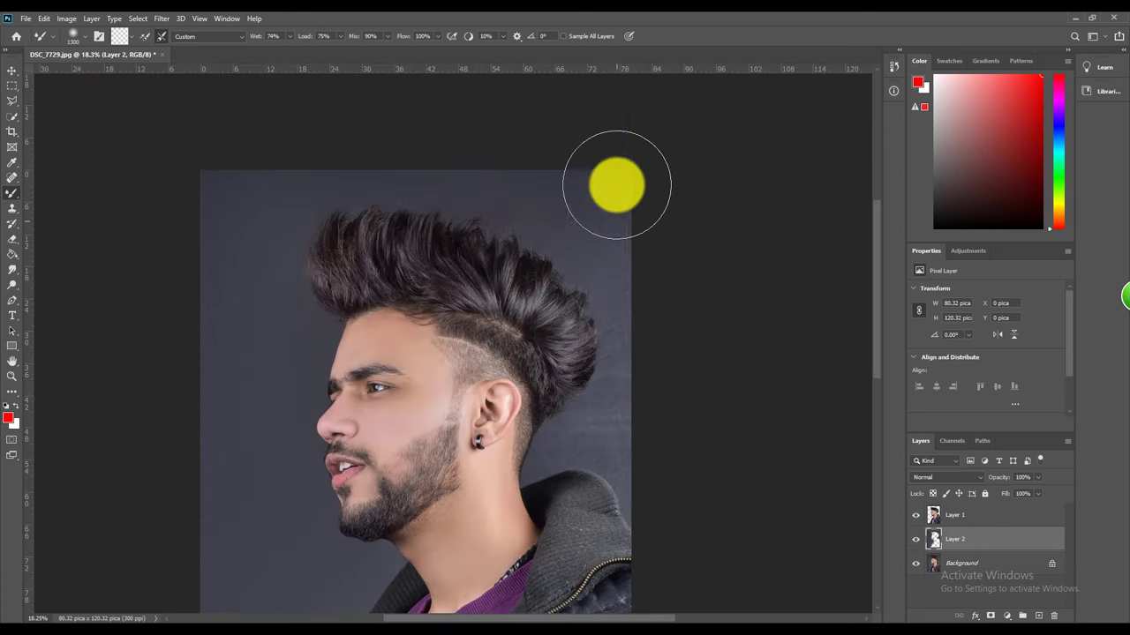
scroll(348, 220, "down", 1)
scroll(423, 370, "down", 2, "alt")
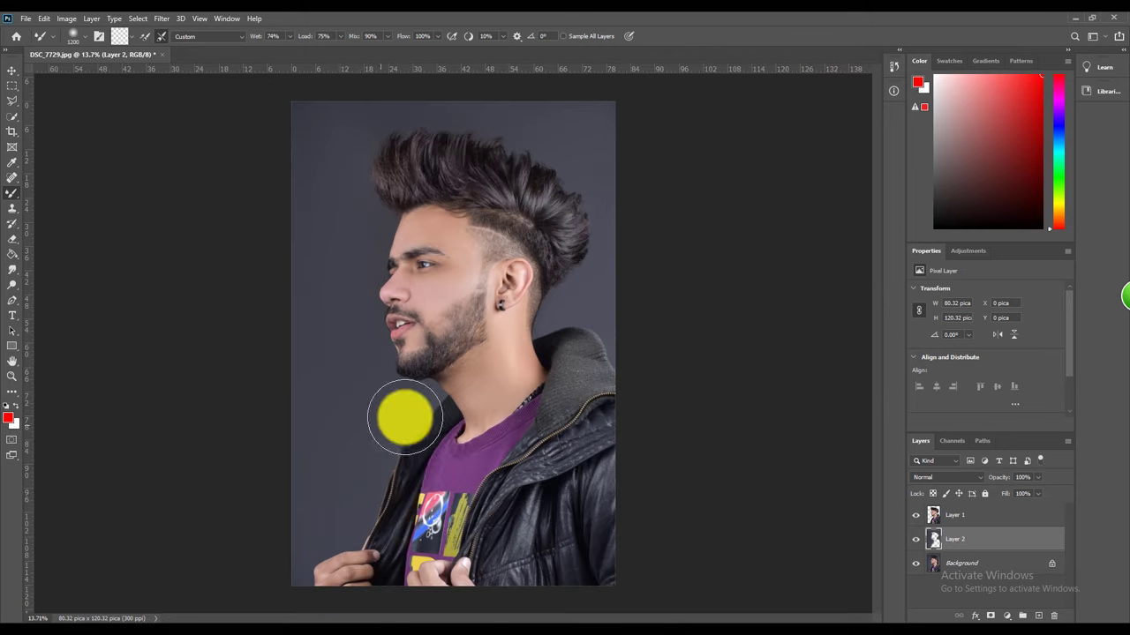
key("bracketright")
key("bracketright")
scroll(628, 190, "up", 3, "alt")
key("bracketleft")
key("bracketleft")
key("bracketleft")
scroll(350, 371, "up", 3, "alt")
scroll(467, 239, "up", 2)
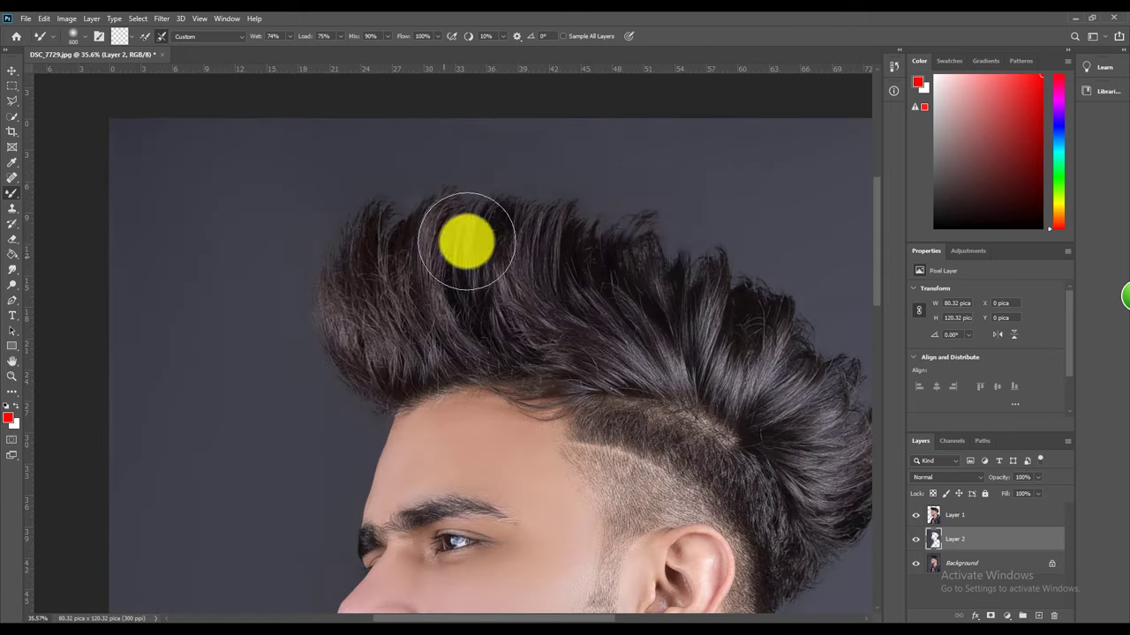
scroll(331, 311, "down", 3, "alt")
scroll(331, 311, "up", 3, "alt")
scroll(557, 295, "up", 3)
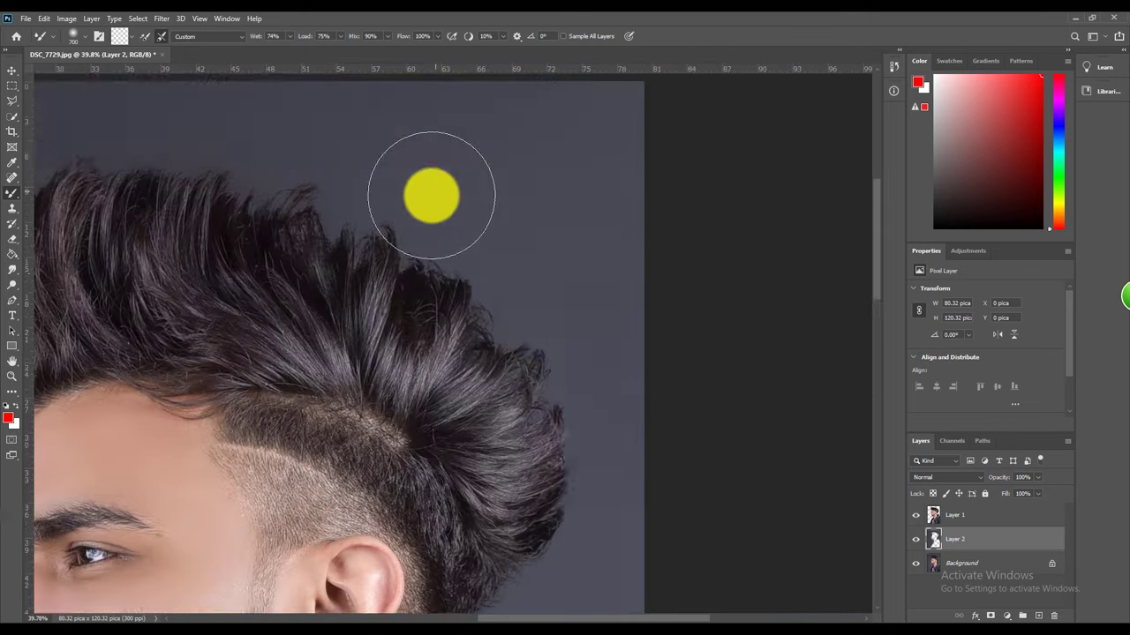
scroll(428, 192, "down", 4, "alt")
scroll(398, 227, "up", 1, "alt")
scroll(350, 221, "down", 1, "alt")
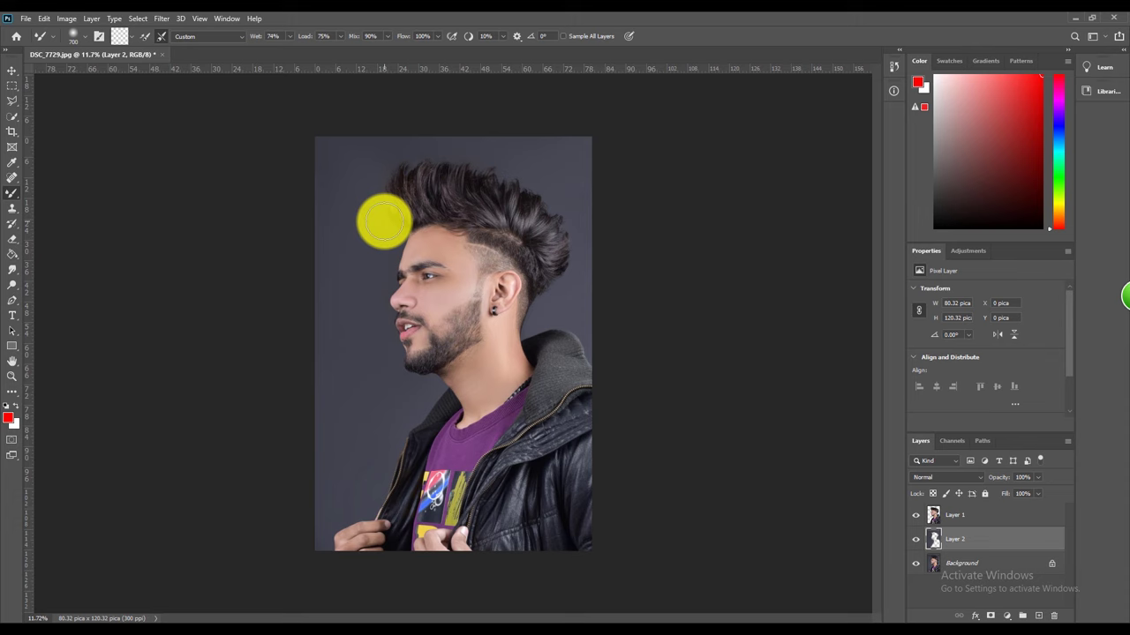
scroll(389, 234, "up", 1, "alt")
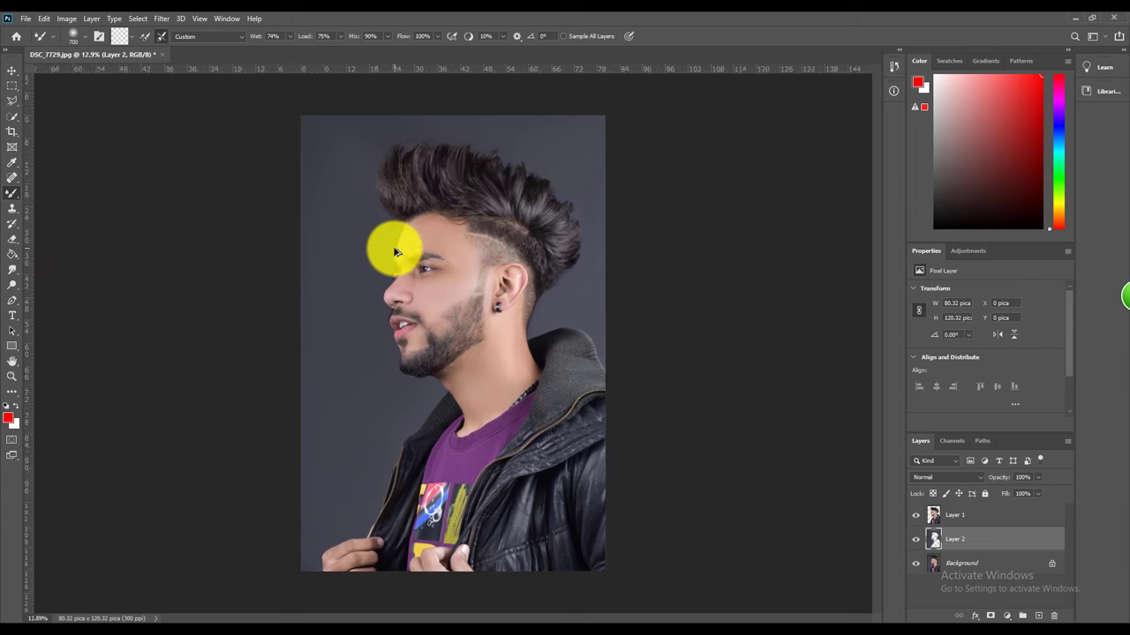
scroll(393, 247, "down", 1, "alt")
scroll(436, 203, "up", 2, "alt")
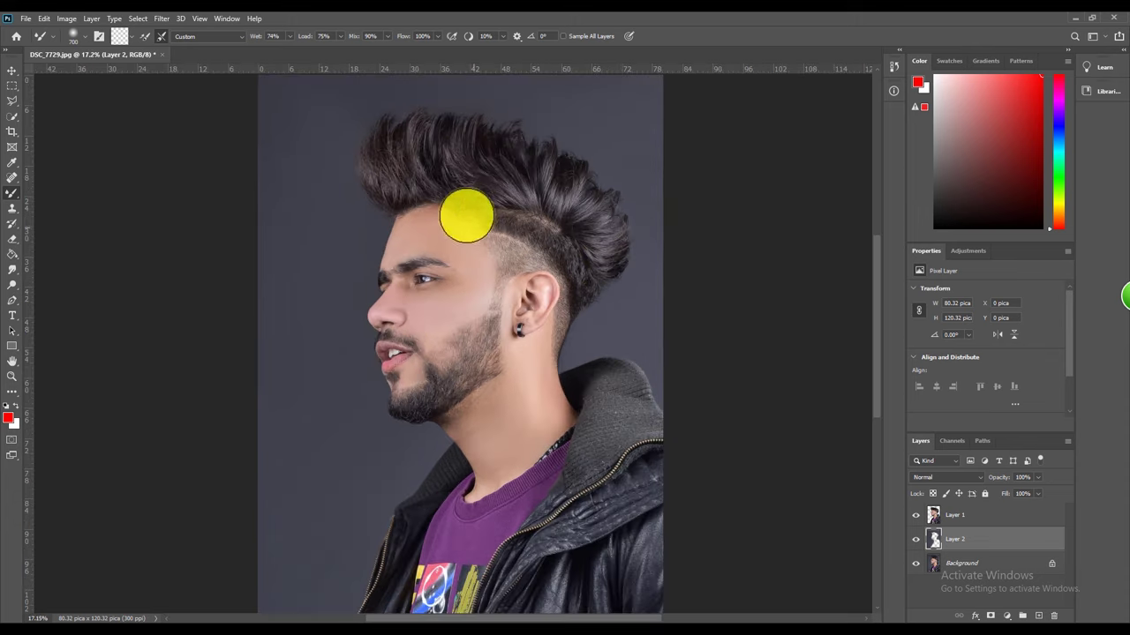
Reduce the backdrop's saturation to -50 in Hue/Saturation
scroll(450, 221, "down", 2, "alt")
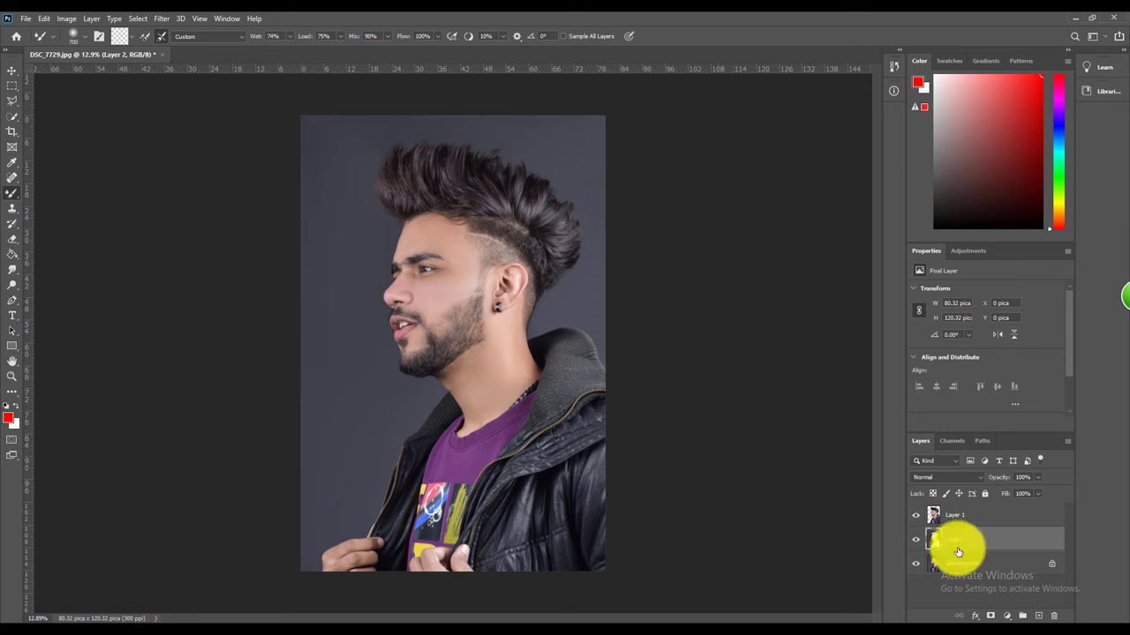
key("ctrl+u")
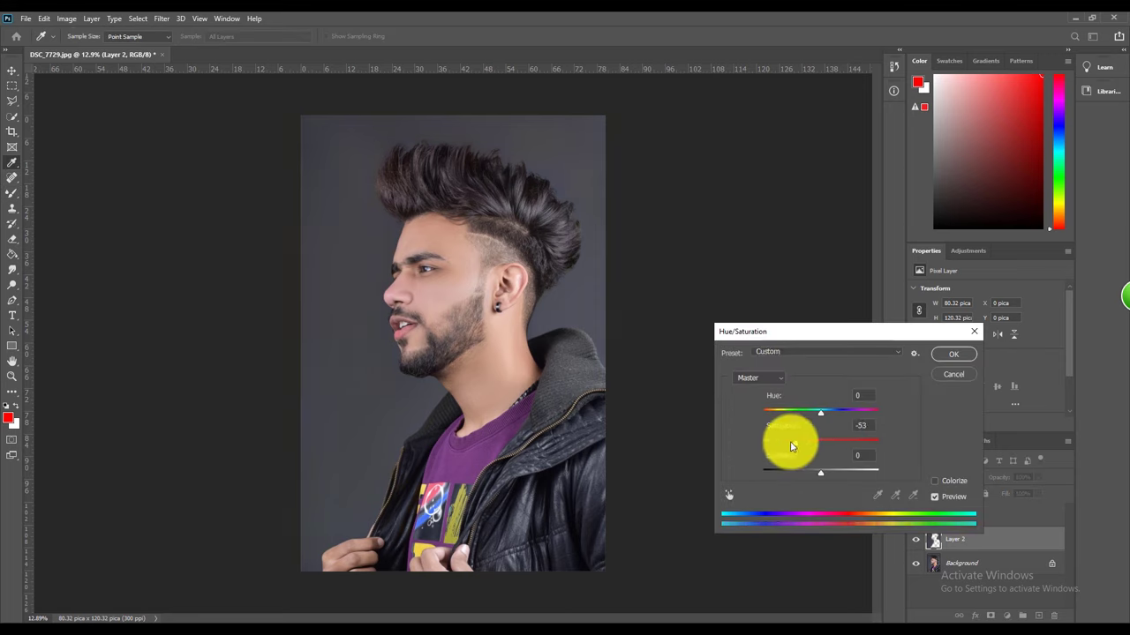
left_click(953, 354)
key("b")
Merge all visible layers into a single Background with Ctrl+Shift+E
scroll(376, 137, "up", 5, "alt")
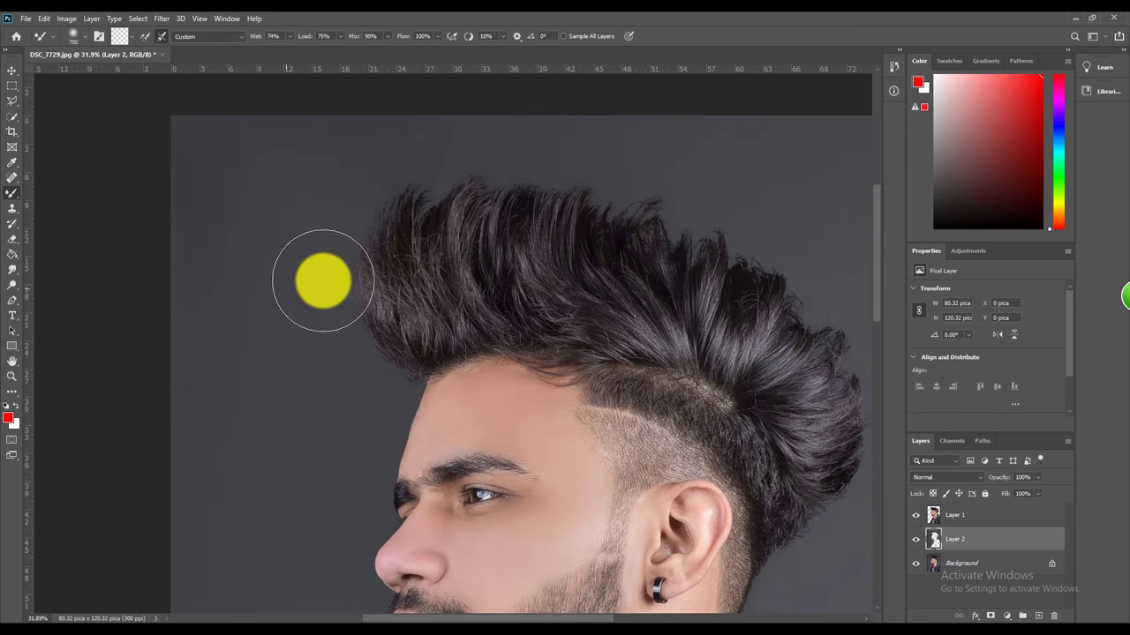
scroll(328, 277, "down", 3, "alt")
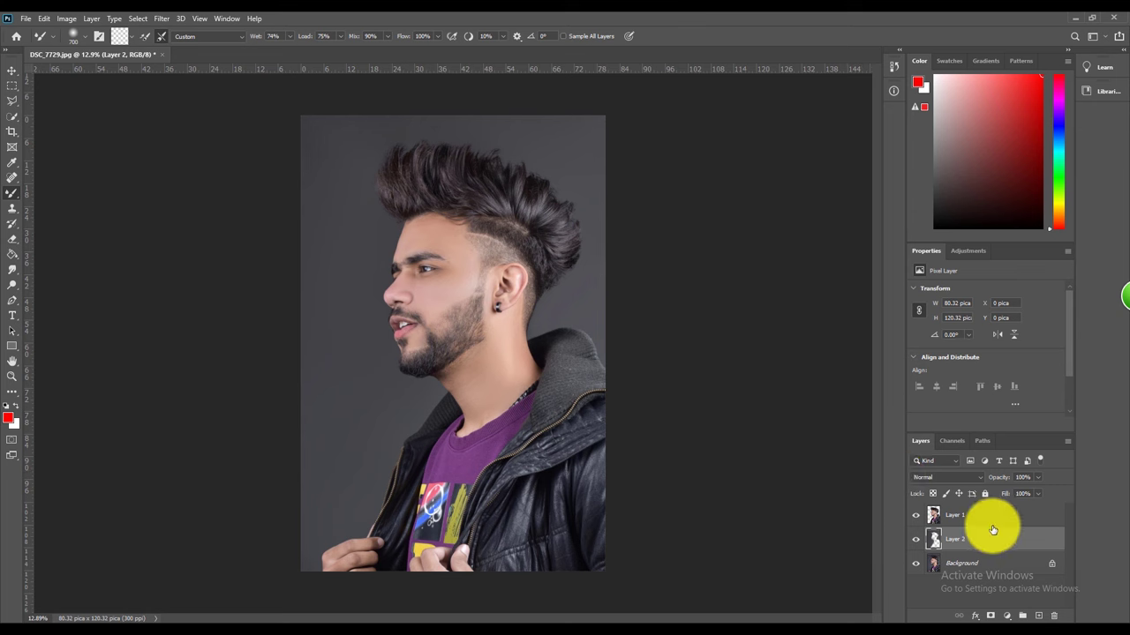
key("ctrl+shift+e")
scroll(400, 307, "up", 3, "alt")
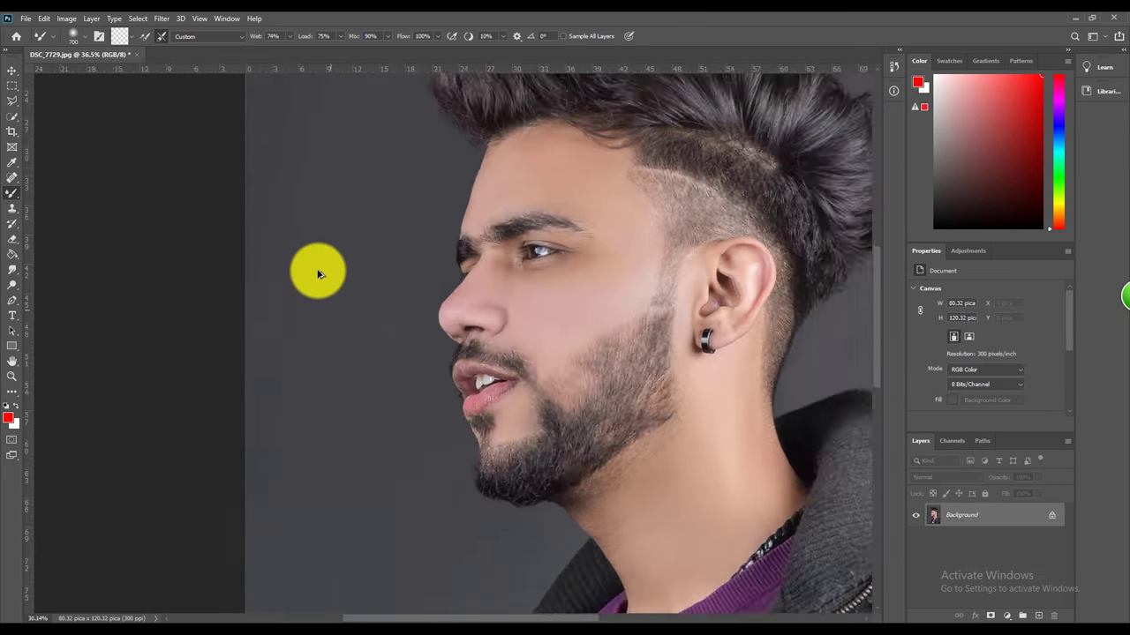
scroll(315, 270, "down", 3, "alt")
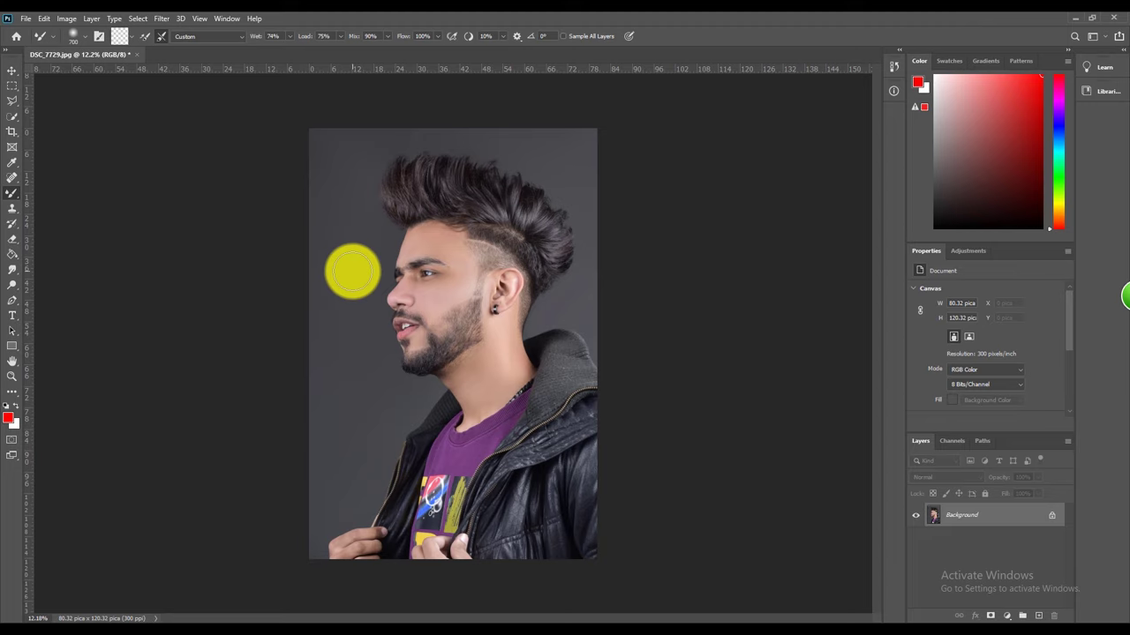
Apply a Camera Raw grade: Contrast +6, Whites -18, Texture +3, Highlights +22, Darks +1
left_click(12, 115)
key("ctrl+shift+a")
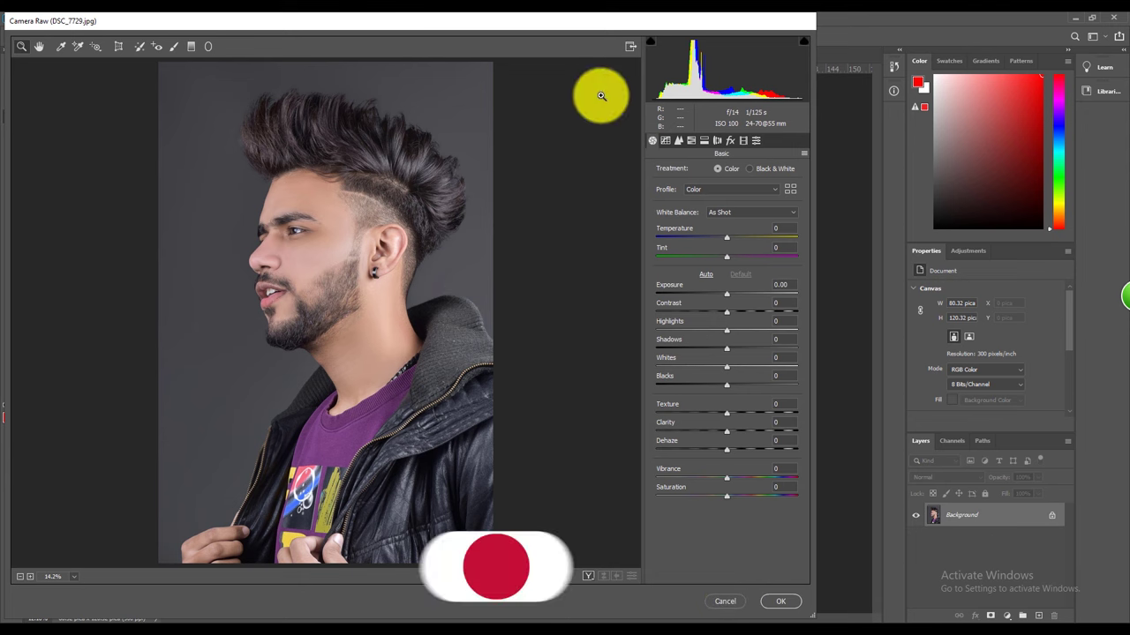
left_click_drag(617, 22, 651, 21)
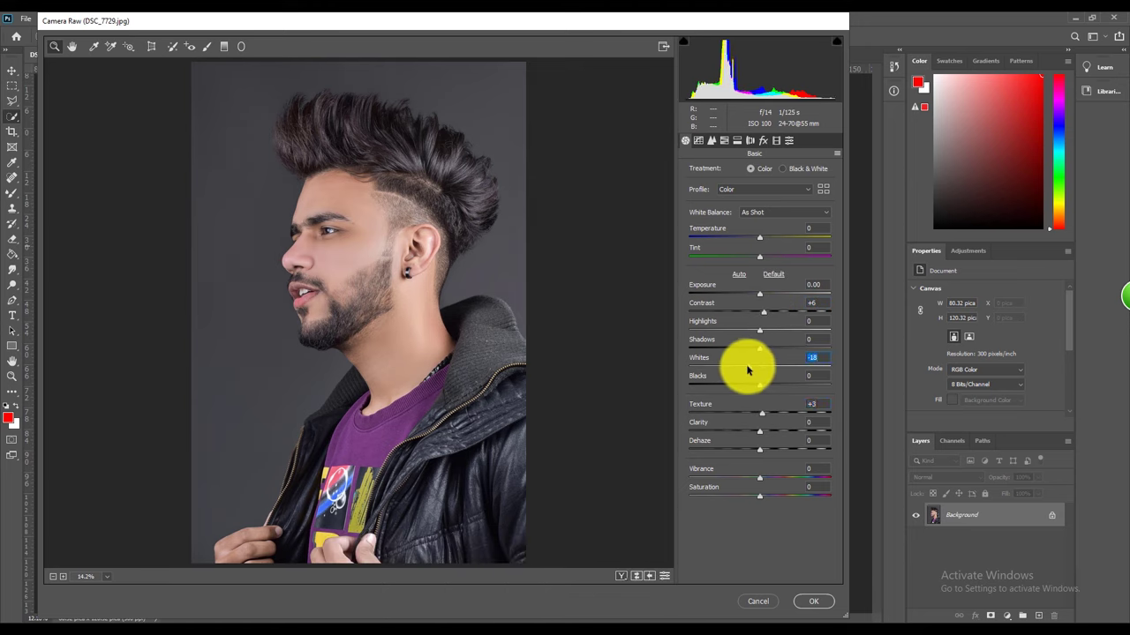
left_click(698, 142)
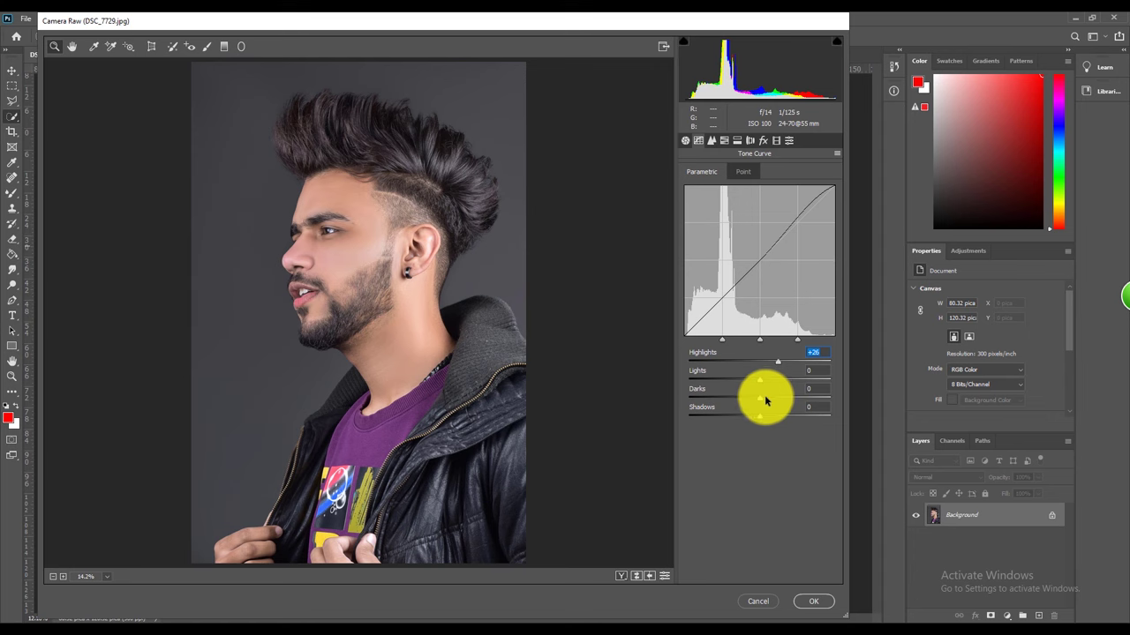
left_click_drag(760, 400, 758, 399)
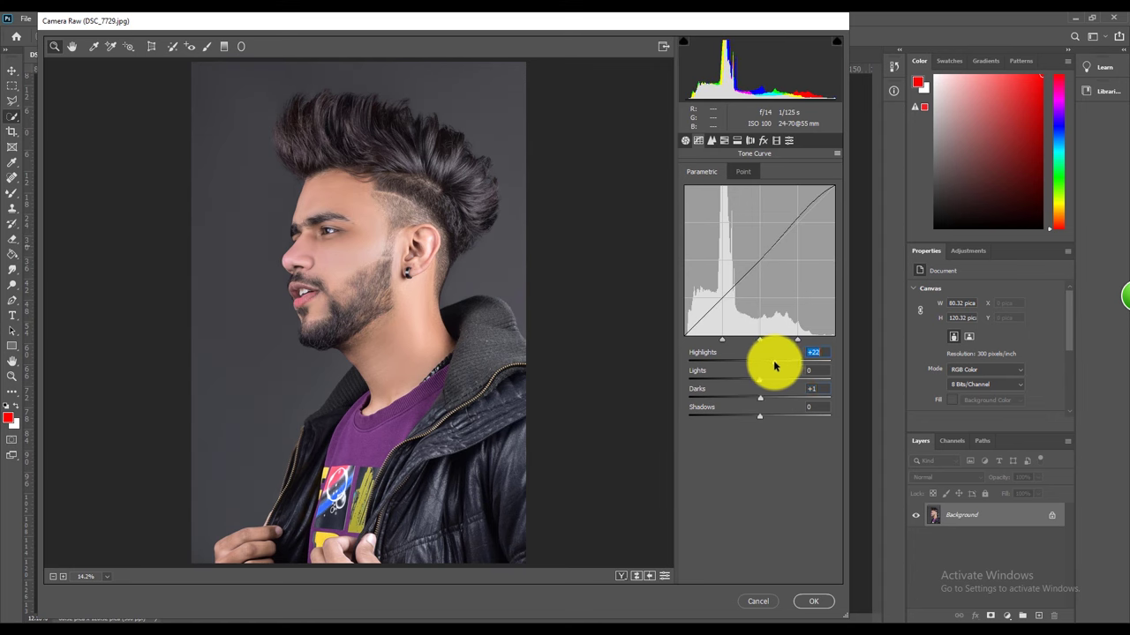
left_click(813, 601)
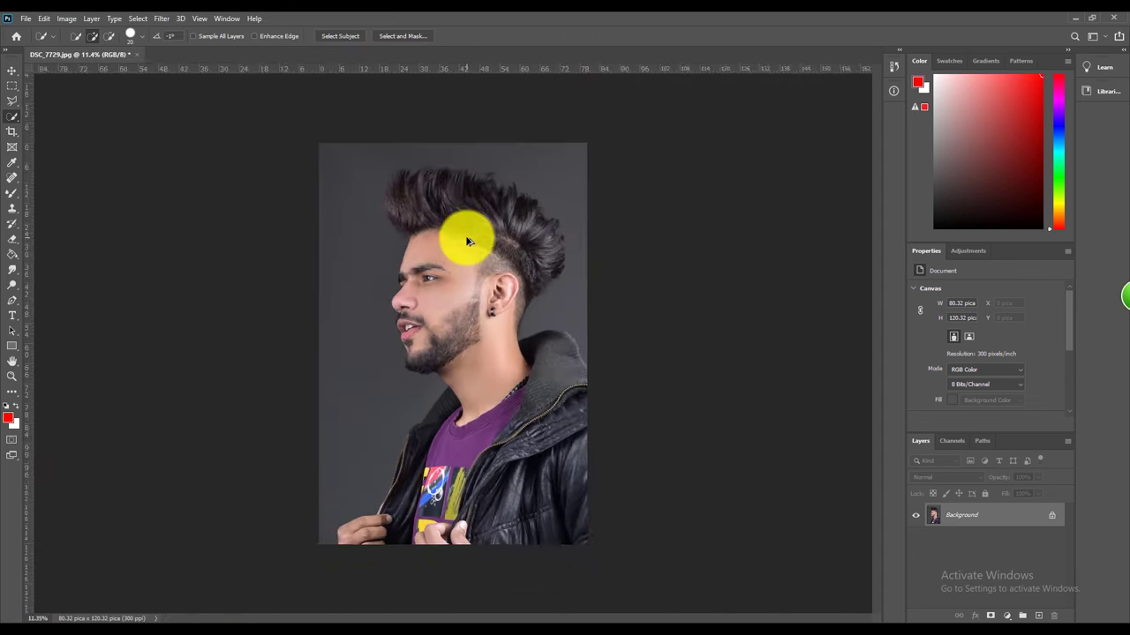
Duplicate the photo to Layer 1 and apply the Camera Raw user preset 'me 8'
key("ctrl+plus")
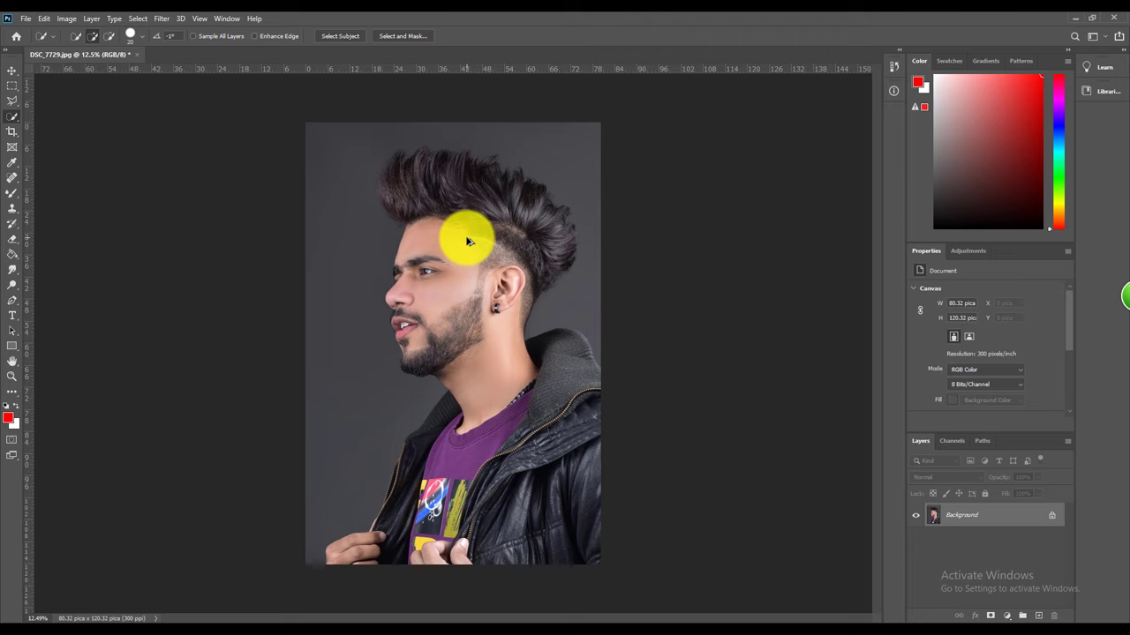
key("ctrl+j")
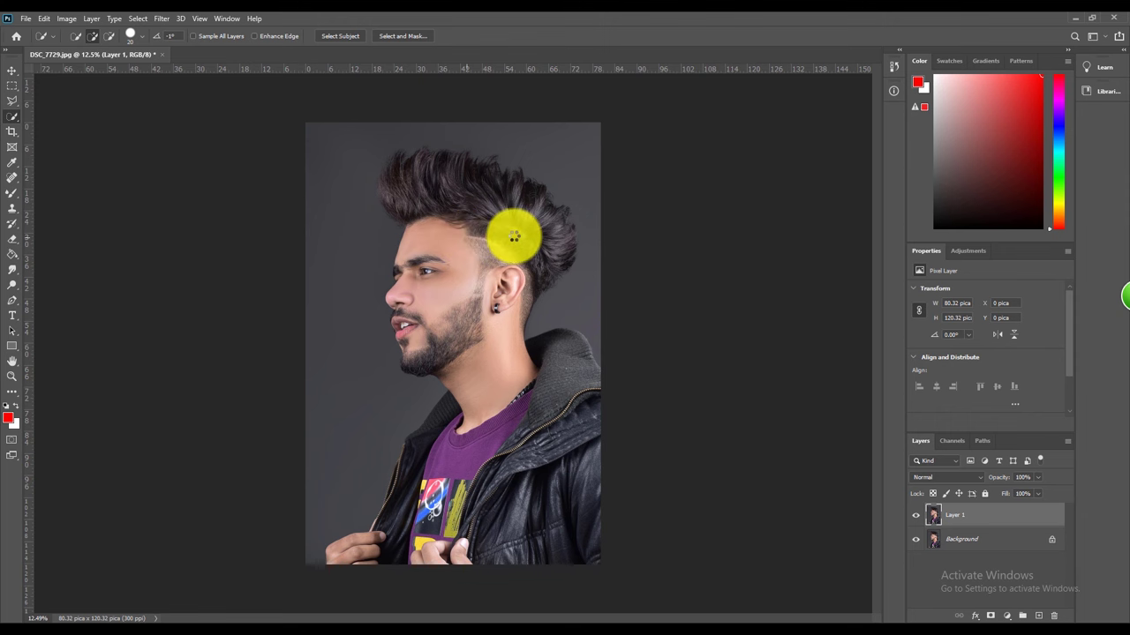
key("ctrl+shift+a")
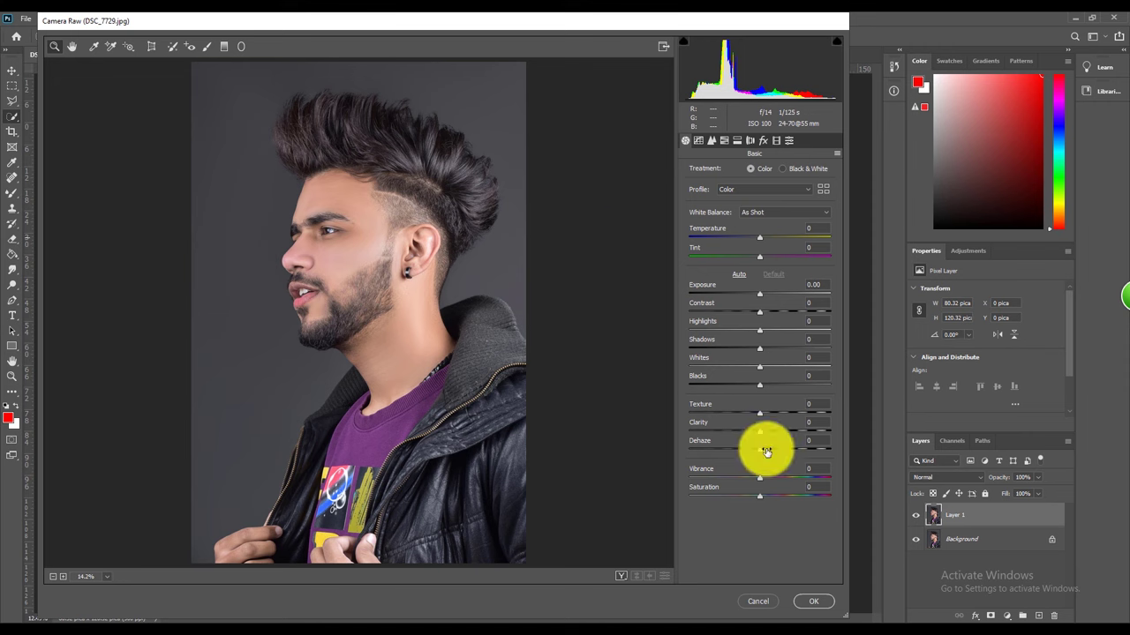
left_click(789, 140)
left_click(710, 367)
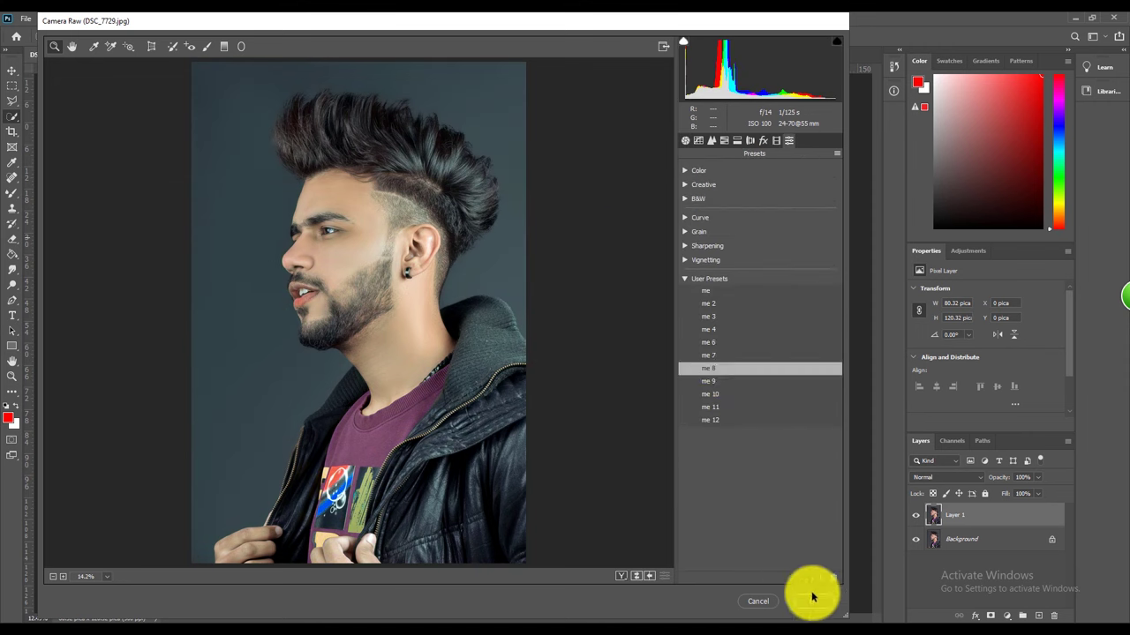
left_click(813, 601)
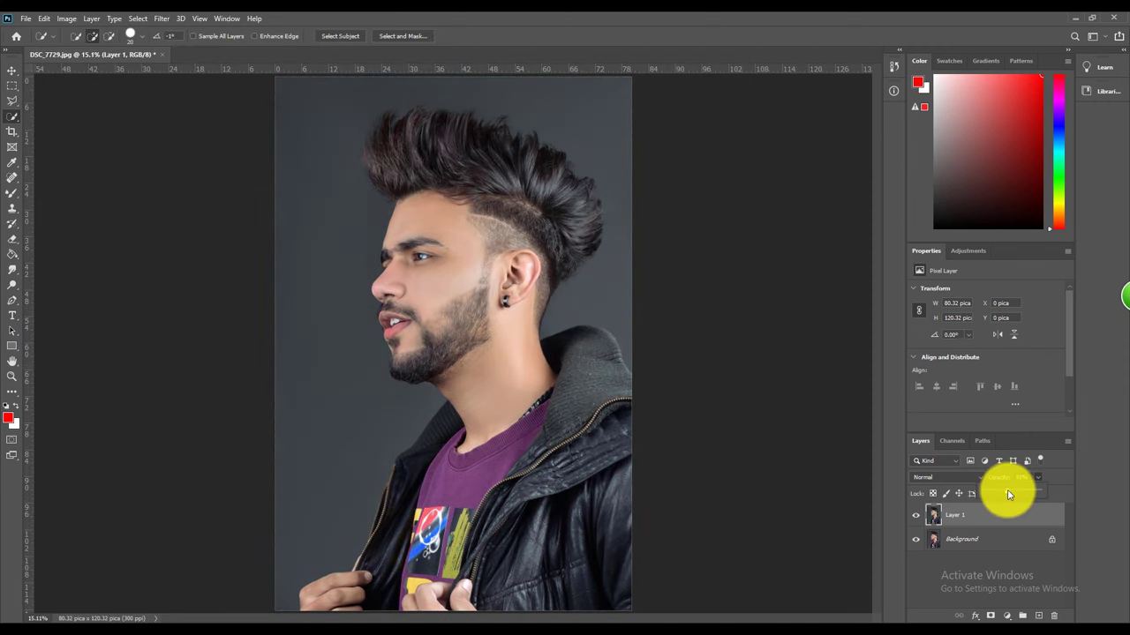
Set Layer 1 to 48% opacity and flatten the image into one Background
scroll(515, 366, "down", 1)
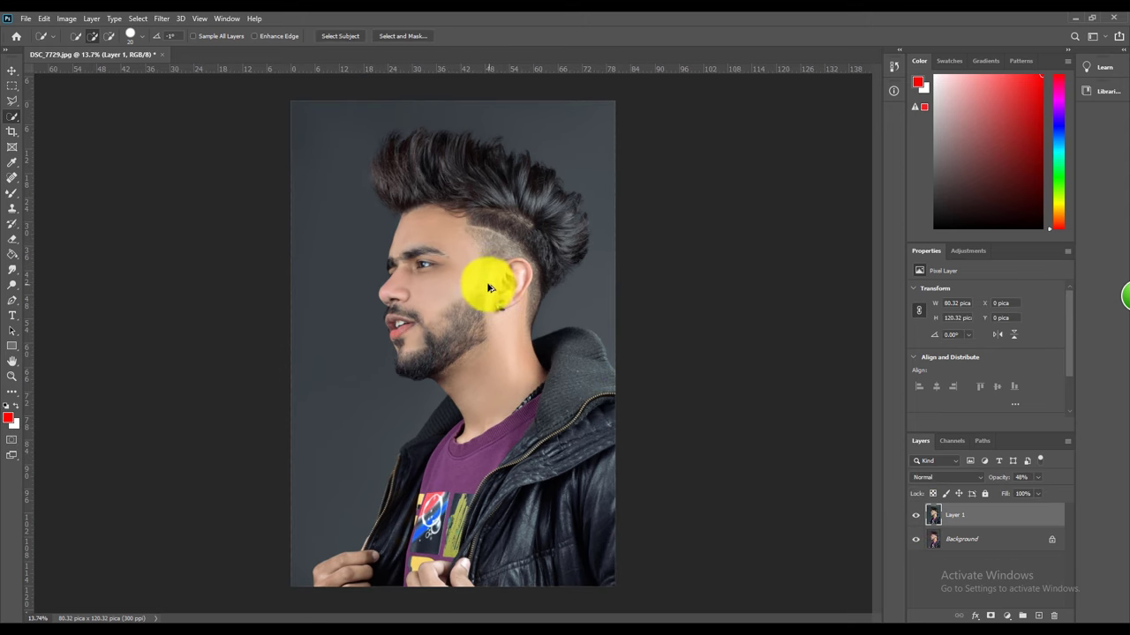
scroll(486, 281, "up", 3)
scroll(436, 255, "up", 2)
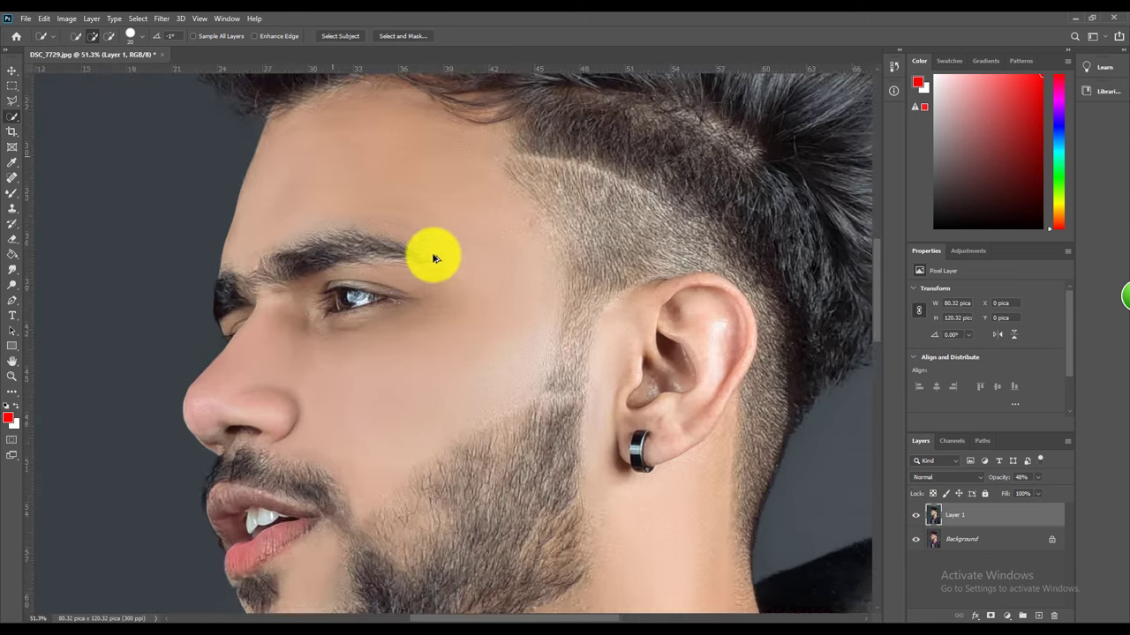
scroll(436, 256, "down", 3)
scroll(436, 290, "down", 3)
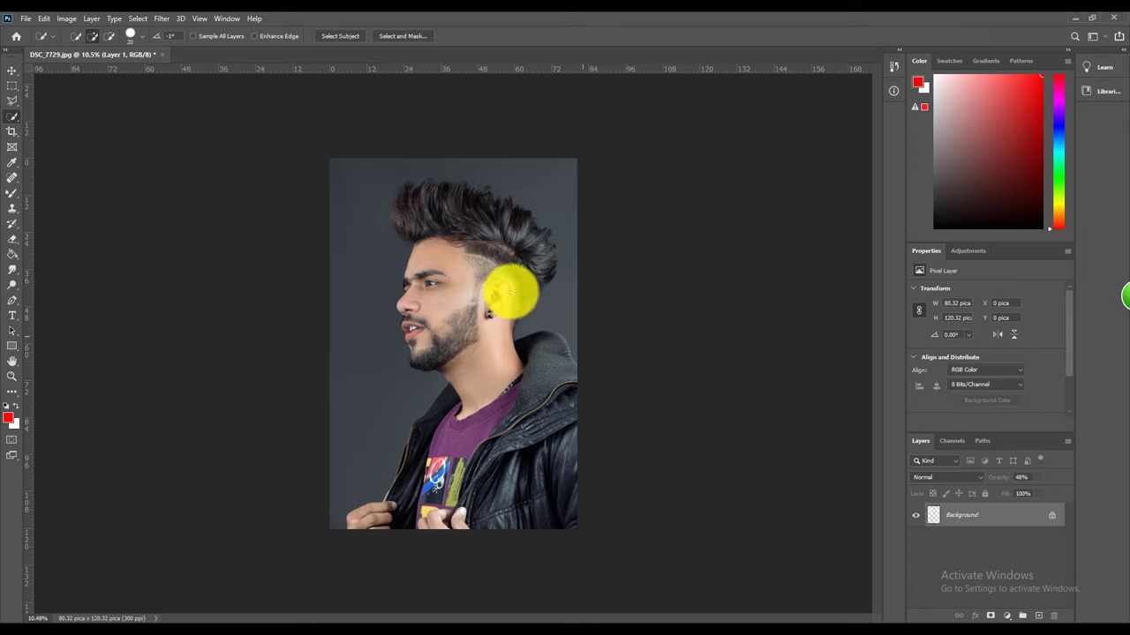
scroll(477, 241, "up", 2)
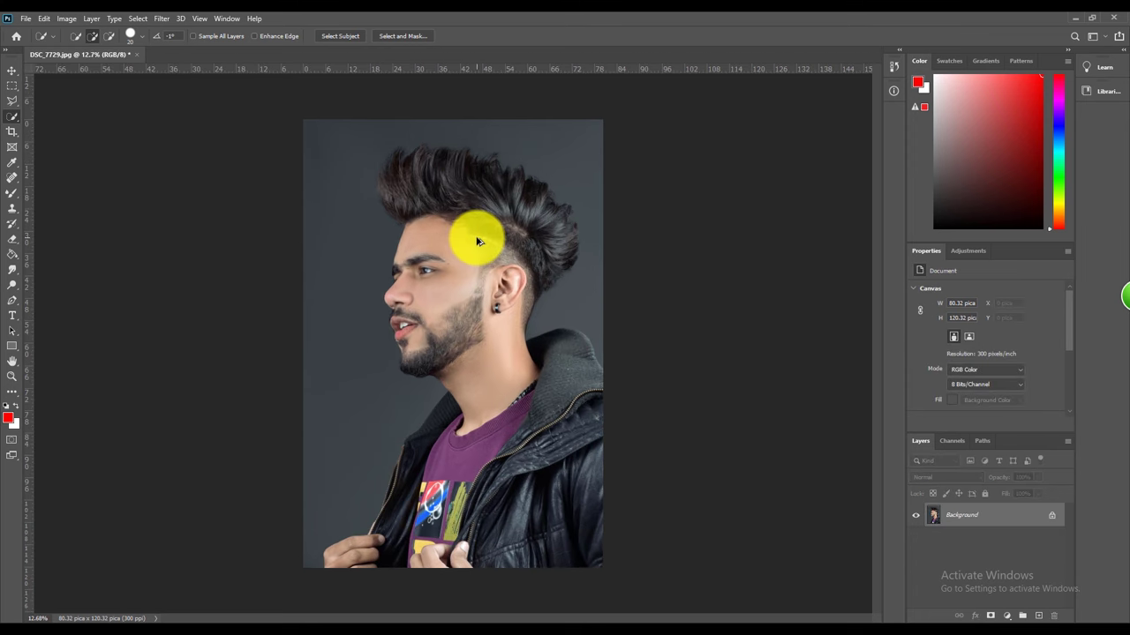
Launch Exposure X5 on the image and try the urban black tone preset
left_click(161, 18)
left_click(335, 270)
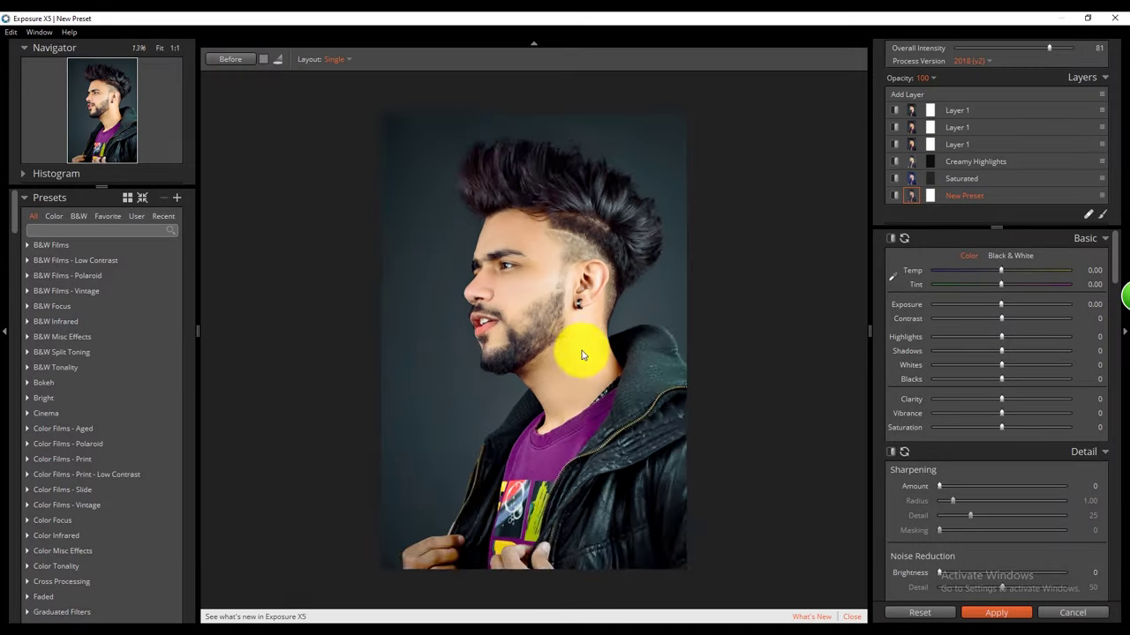
scroll(131, 448, "down", 3)
scroll(101, 446, "down", 3)
scroll(100, 446, "down", 3)
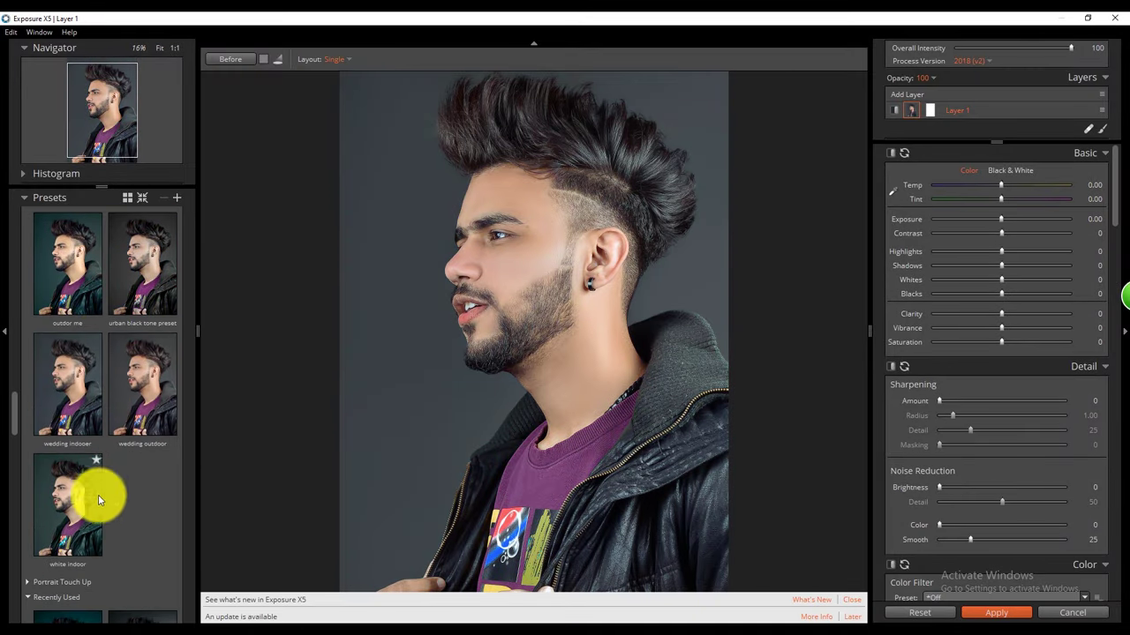
scroll(137, 441, "up", 2)
left_click(137, 474)
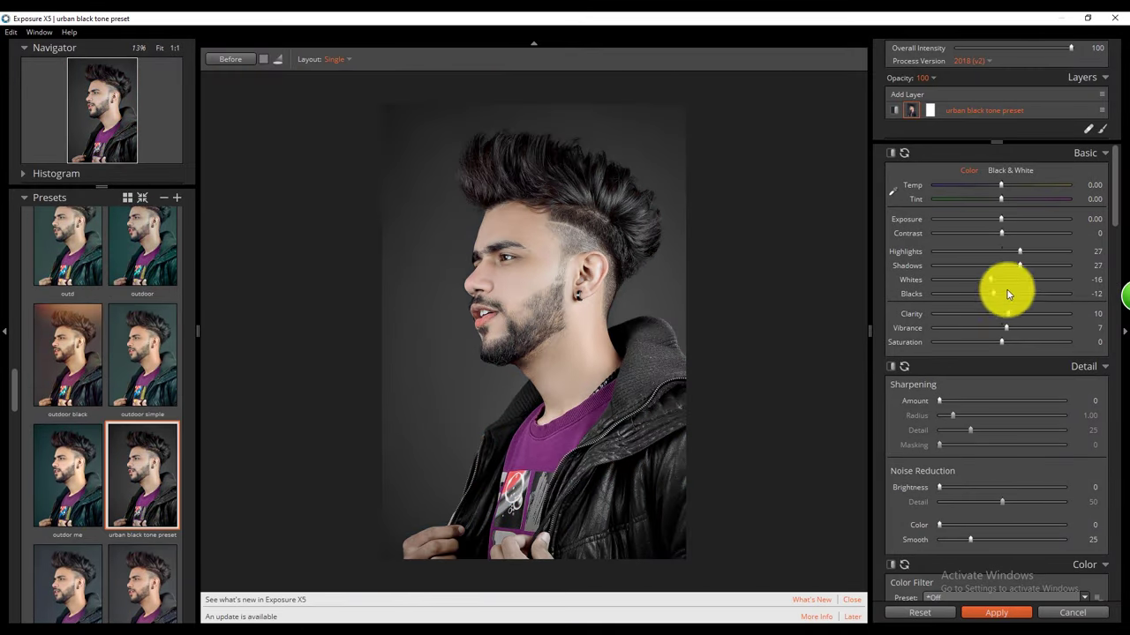
Reapply urban black, then try the dxbvx preset weakened to intensity 30
scroll(1003, 353, "down", 5)
scroll(105, 547, "down", 2)
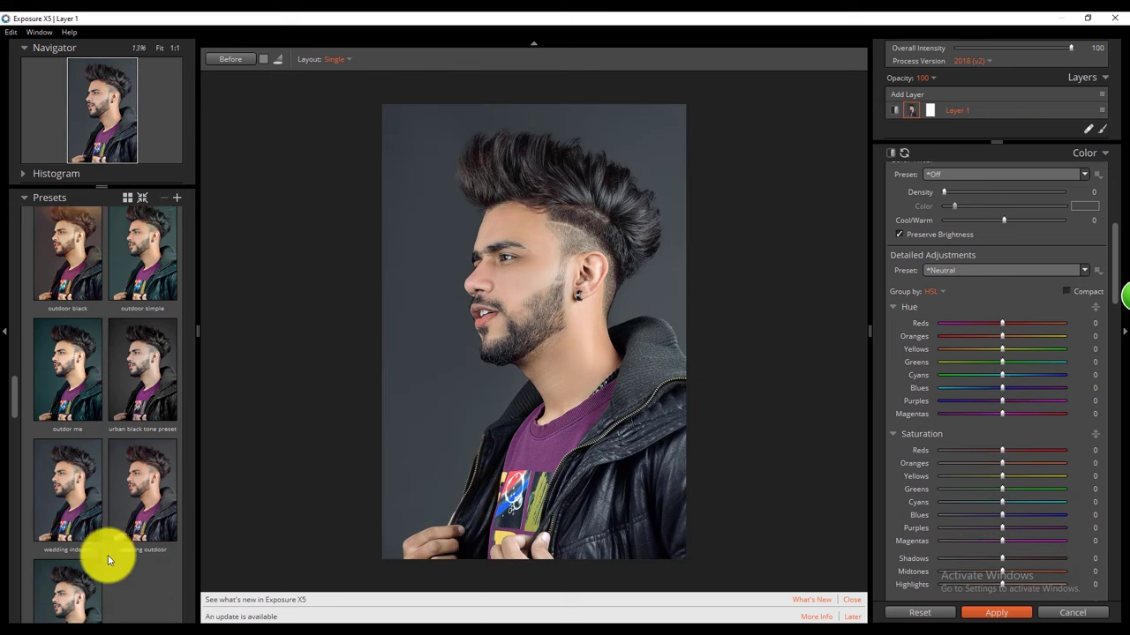
left_click(139, 396)
scroll(139, 396, "up", 3)
scroll(139, 391, "up", 3)
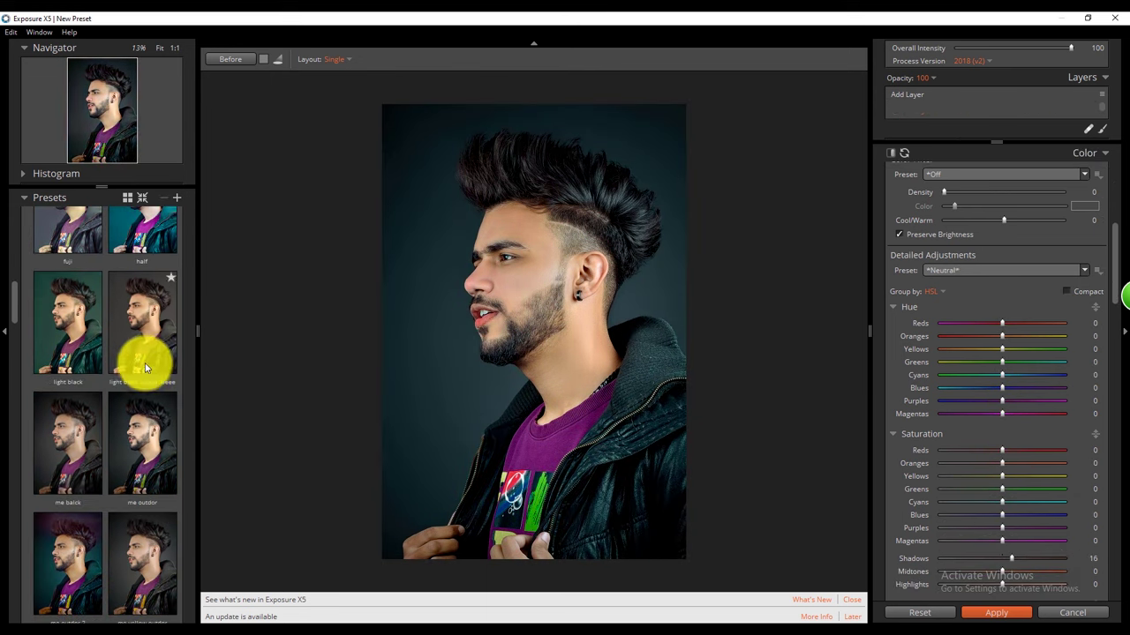
left_click(142, 361)
left_click_drag(1071, 48, 989, 50)
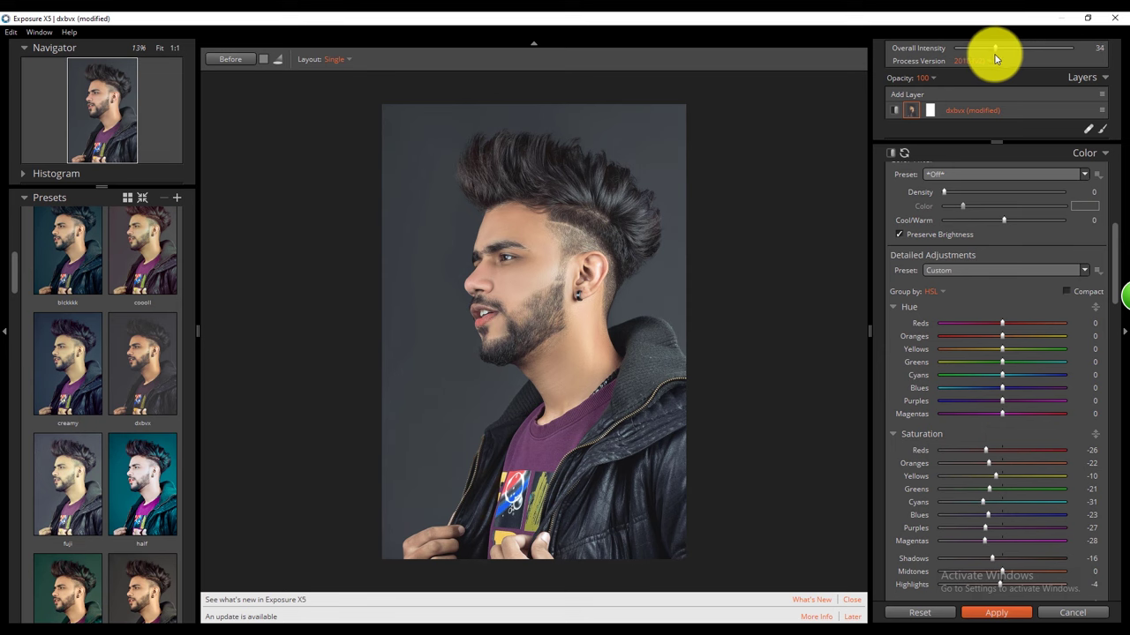
left_click(232, 61)
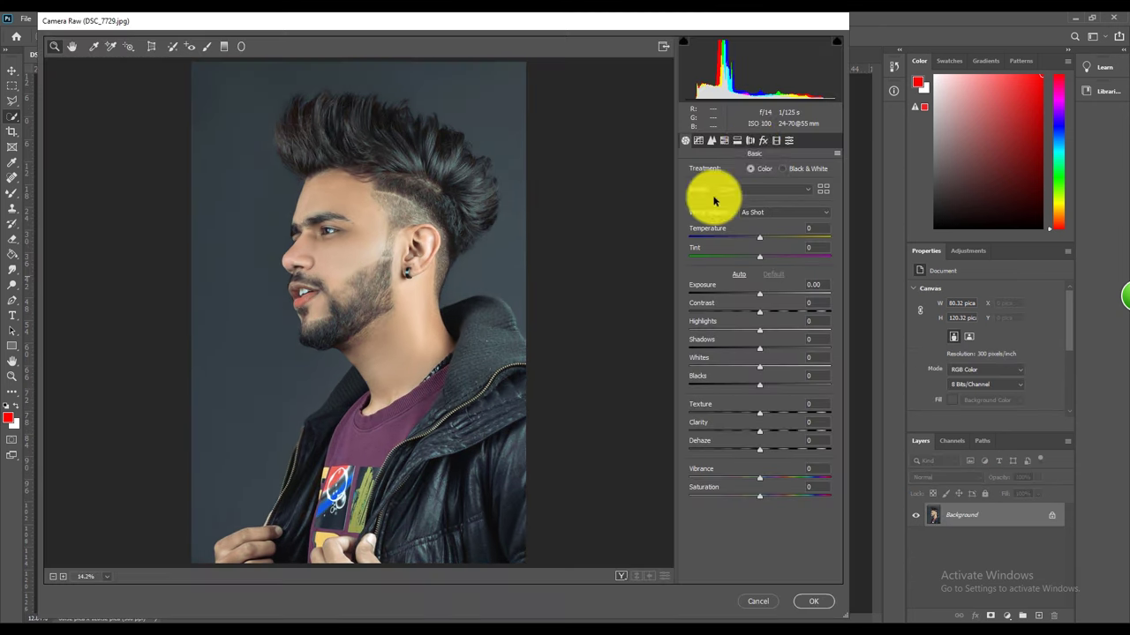
left_click(808, 602)
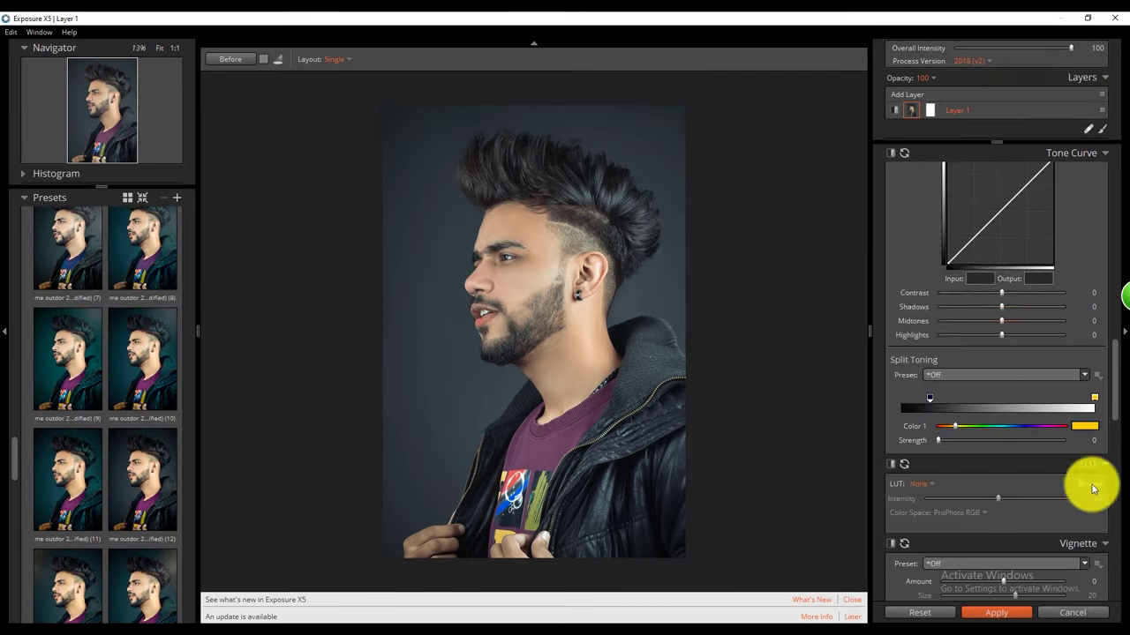
Apply the Cine-2-debarup LUT at intensity 17 and return the result to Photoshop
left_click(1089, 483)
scroll(933, 378, "down", 2)
double_click(933, 378)
left_click_drag(918, 499, 949, 499)
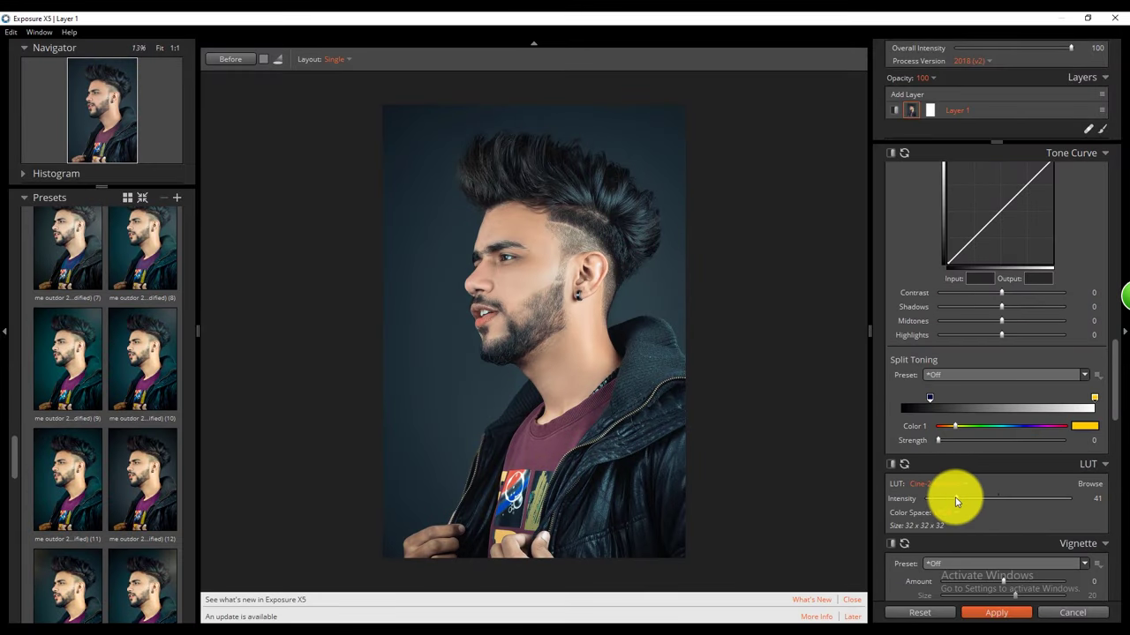
scroll(465, 237, "down", 1)
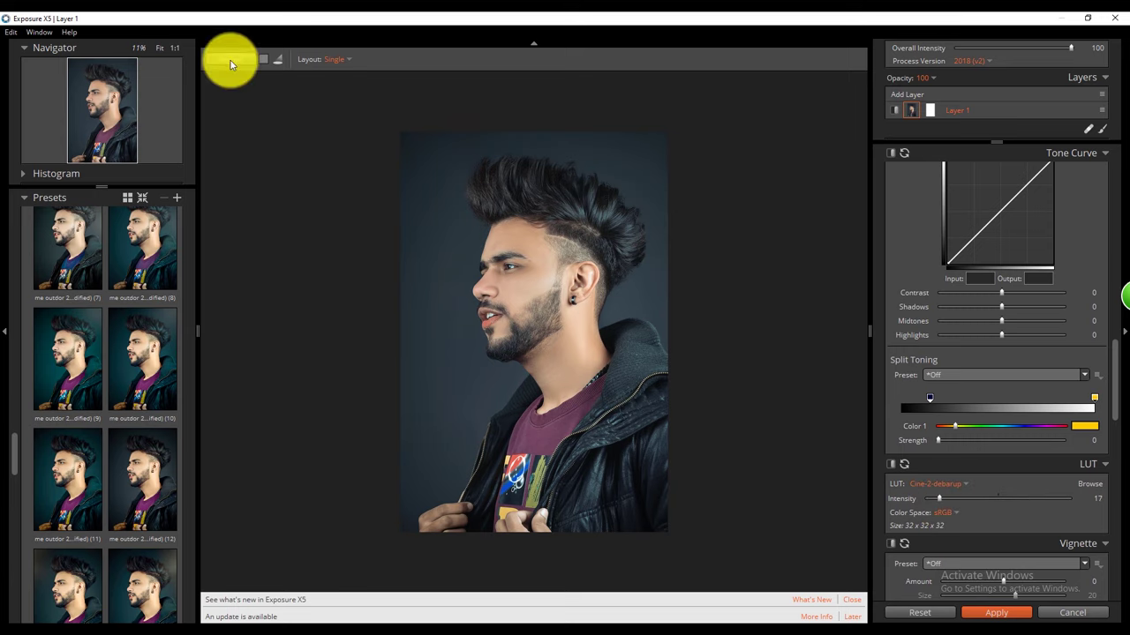
left_click(997, 613)
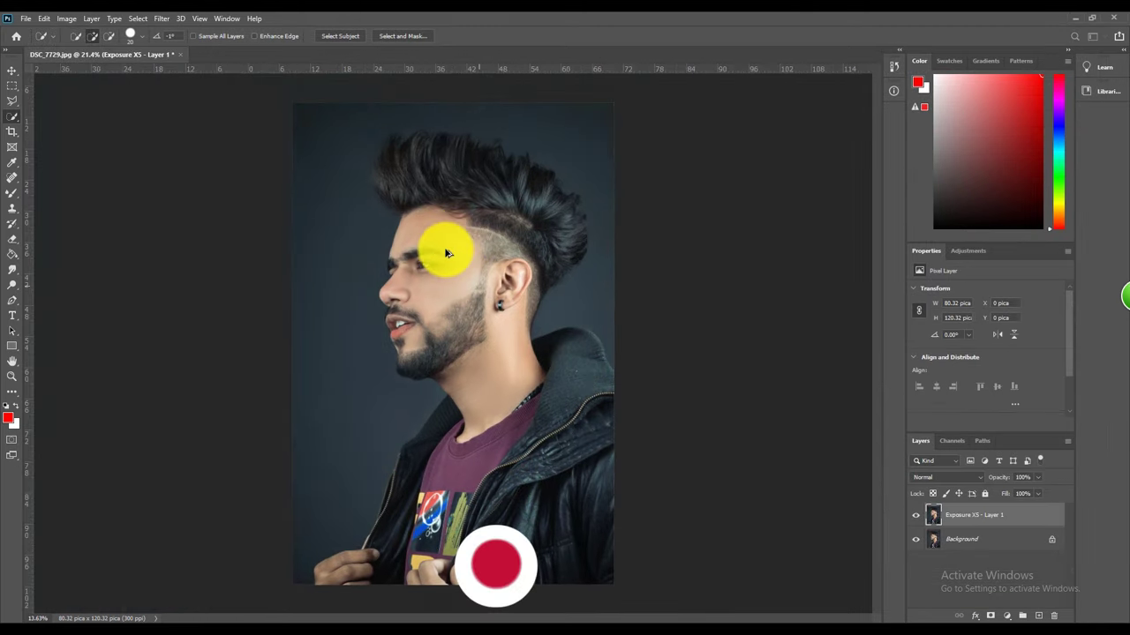
Zoom in on the man's face to inspect the flattened, graded portrait
scroll(452, 247, "up", 2)
scroll(450, 256, "up", 2)
scroll(450, 256, "up", 1)
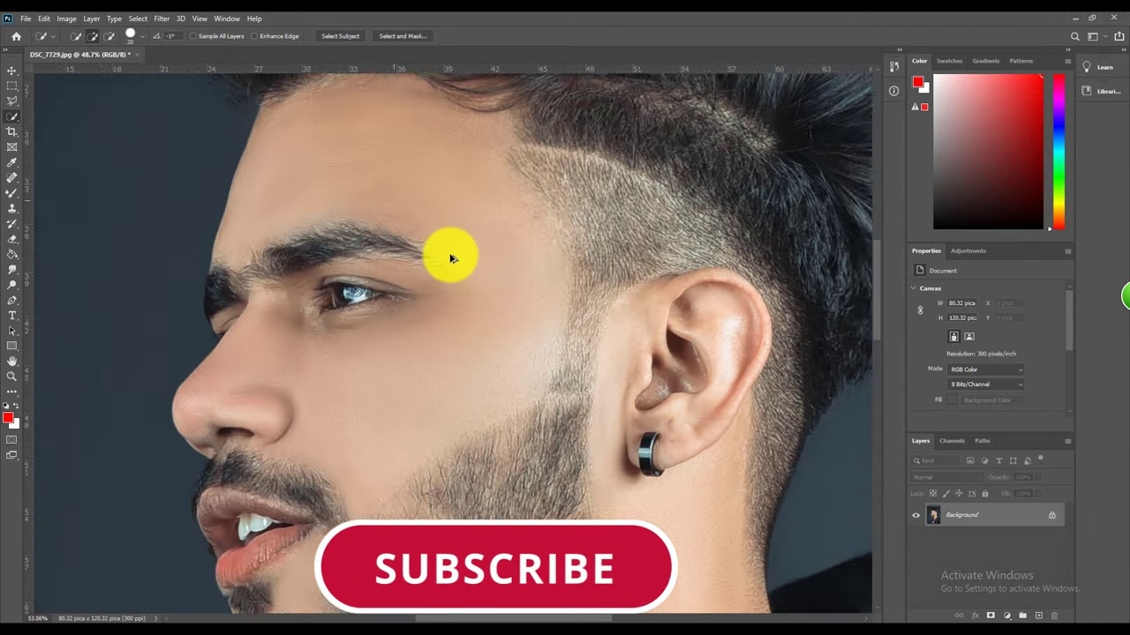
scroll(450, 256, "up", 1)
scroll(450, 256, "down", 1)
scroll(450, 256, "down", 1)
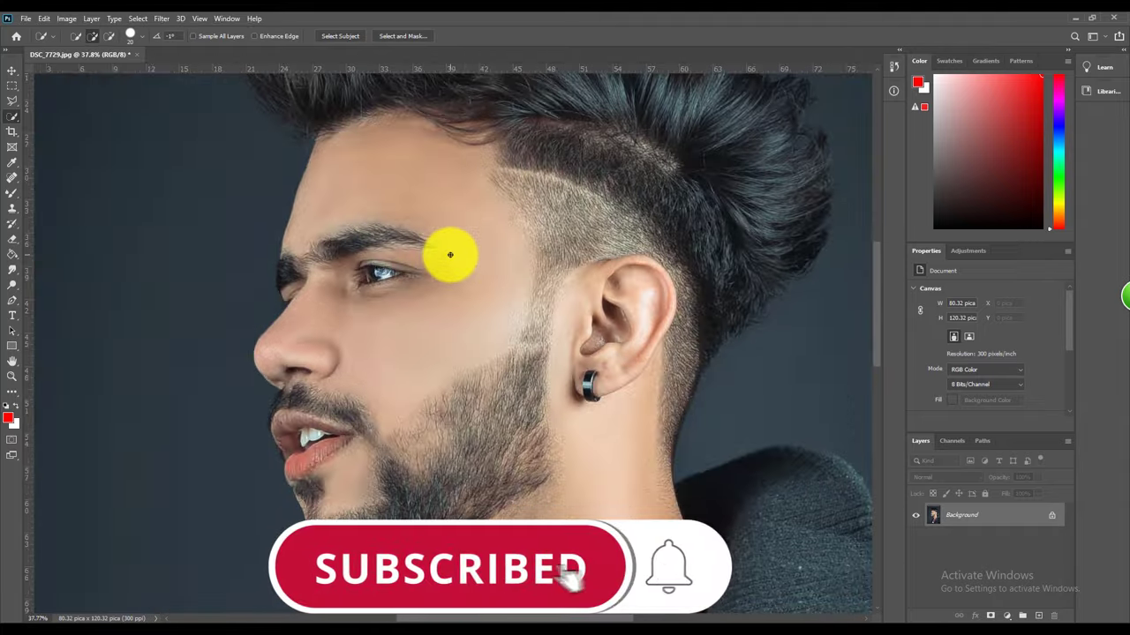
scroll(450, 255, "up", 1)
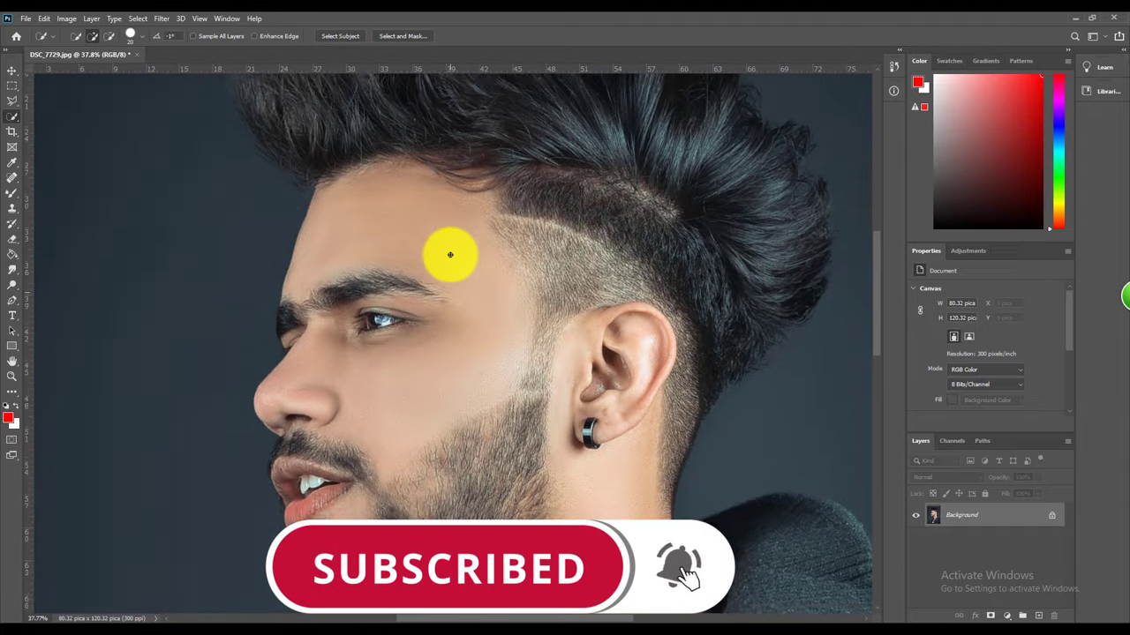
scroll(450, 255, "up", 1)
scroll(450, 255, "up", 1)
scroll(450, 256, "up", 1)
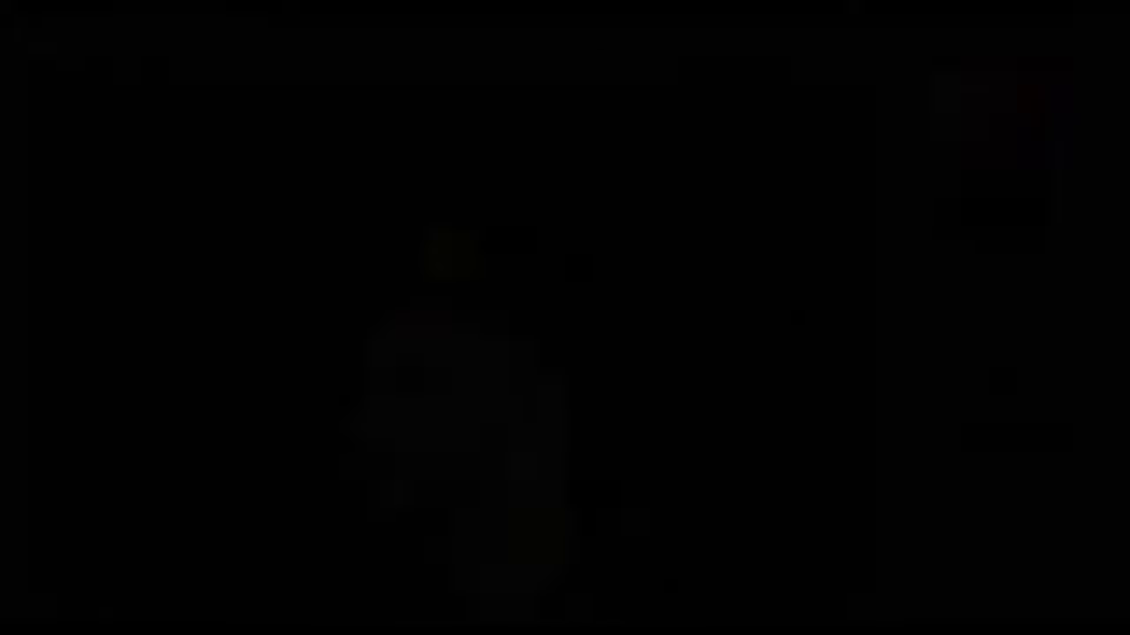